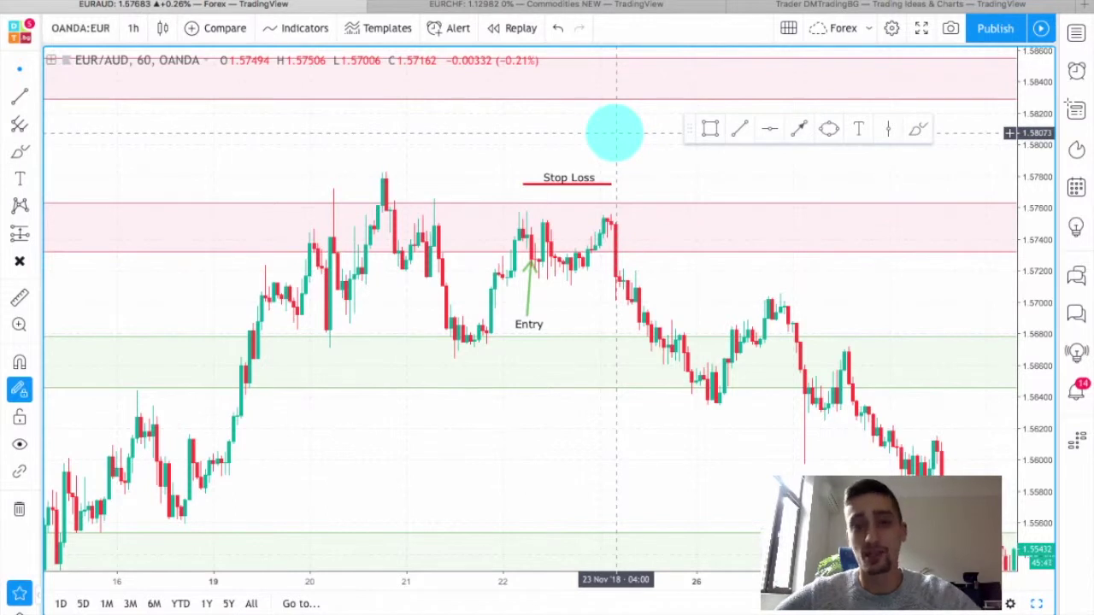
- Draw two roughly parallel red trend lines enclosing the rise from 21 to 22 November ahead of the Entry marker
{"action": "left_click_drag", "start_coordinate": [617, 146], "coordinate": [1038, 306]}
{"action": "left_click_drag", "start_coordinate": [570, 386], "coordinate": [570, 435]}
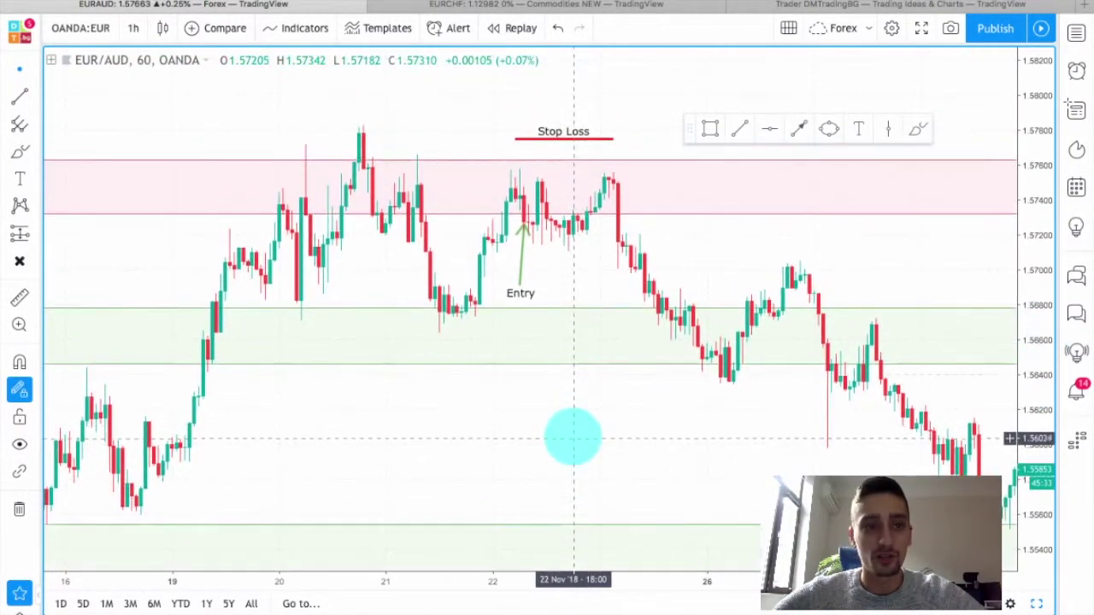
{"action": "left_click_drag", "start_coordinate": [886, 296], "coordinate": [827, 286]}
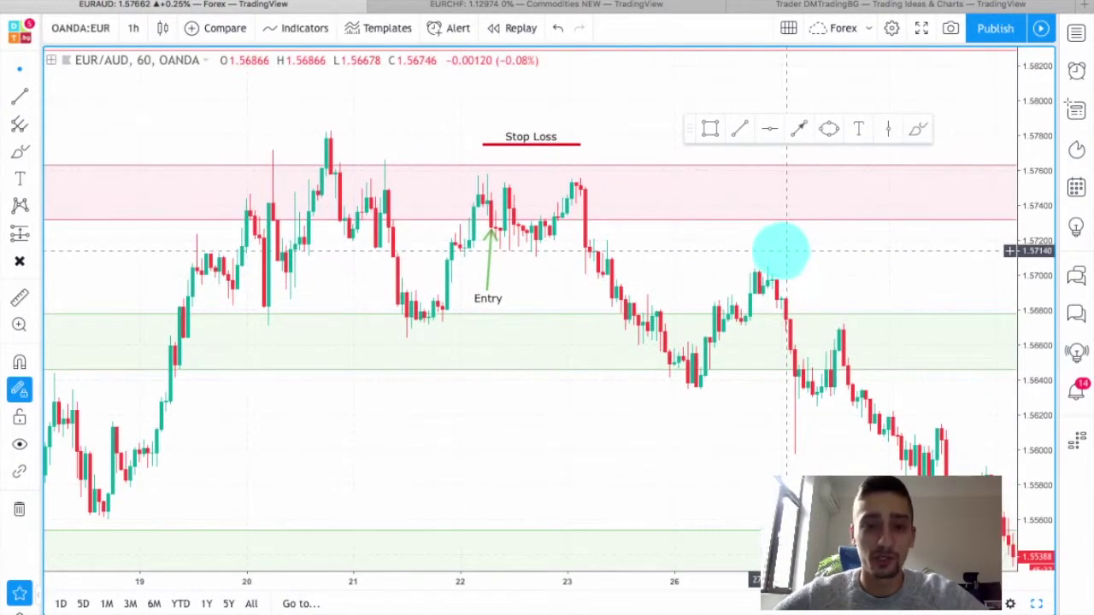
{"action": "scroll", "coordinate": [782, 254], "scroll_direction": "up", "scroll_amount": 1}
{"action": "left_click_drag", "start_coordinate": [719, 244], "coordinate": [840, 258]}
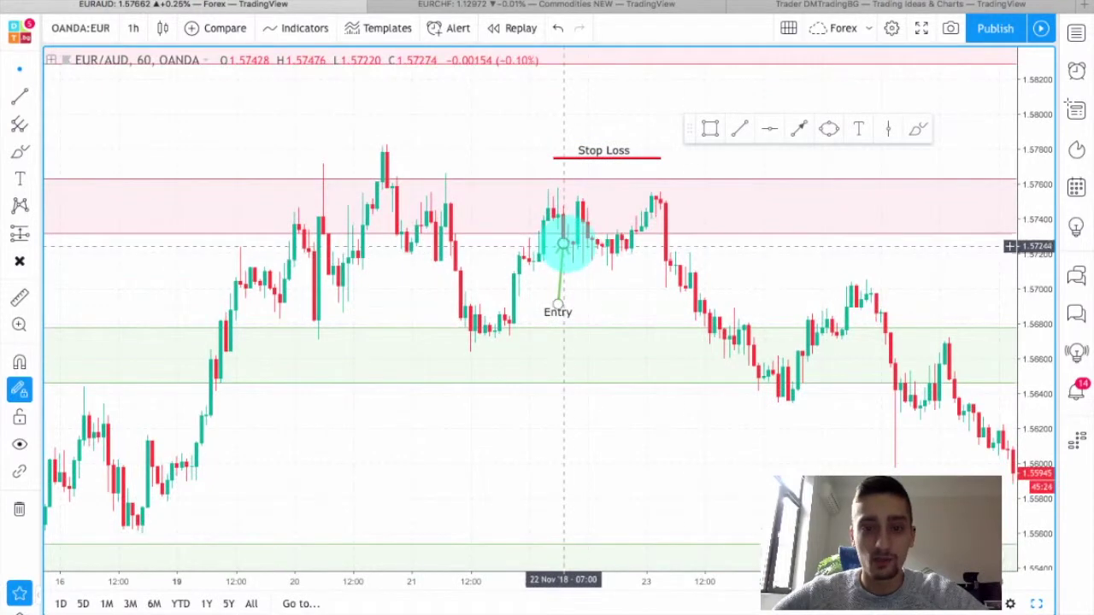
{"action": "left_click", "coordinate": [563, 244]}
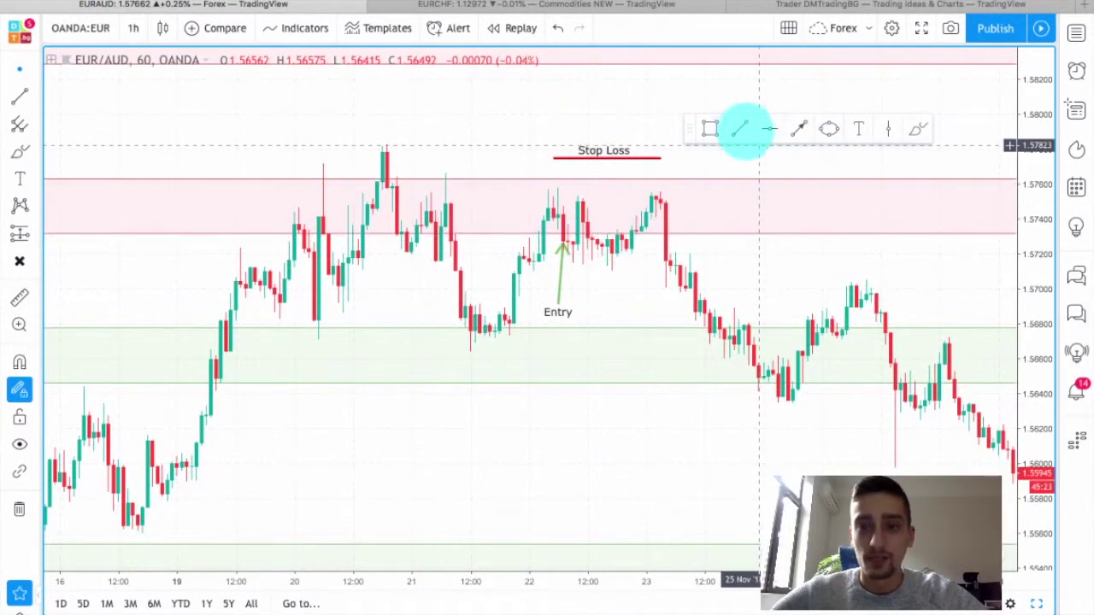
{"action": "left_click", "coordinate": [740, 128]}
{"action": "left_click_drag", "start_coordinate": [505, 339], "coordinate": [560, 225]}
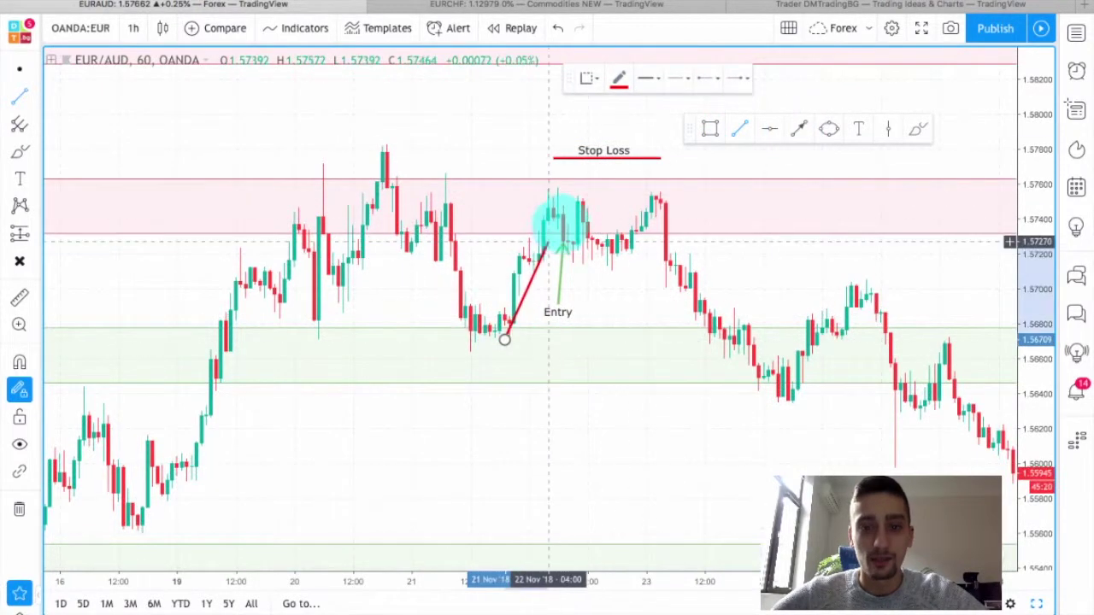
{"action": "left_click_drag", "start_coordinate": [471, 331], "coordinate": [548, 194]}
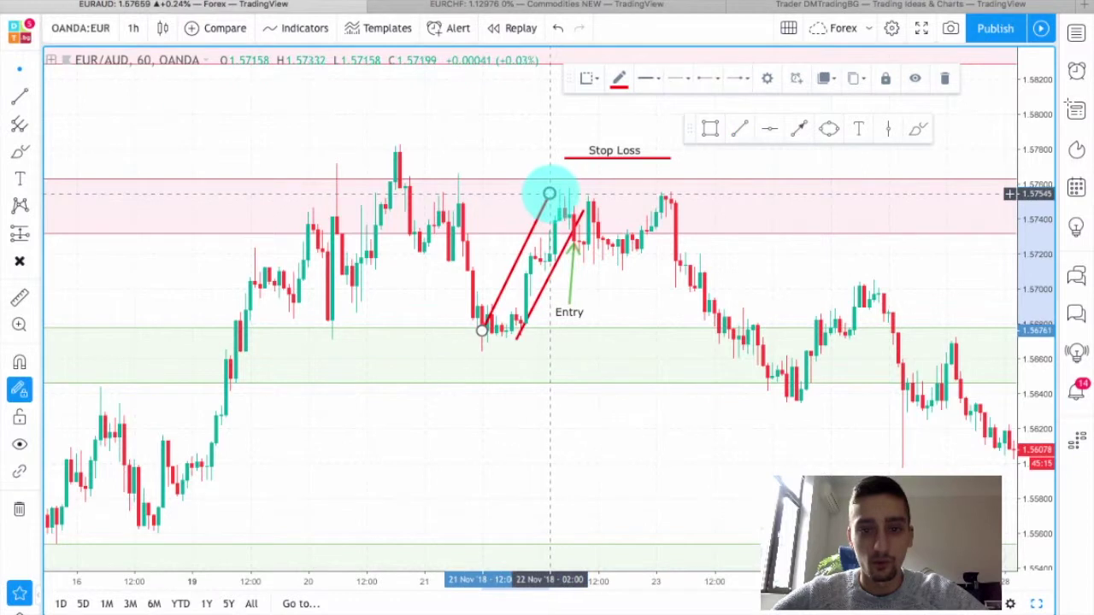
- Draw a blue arrow sloping down from the entry point at about 1.5726 to about 1.5659 in the green support zone
{"action": "left_click_drag", "start_coordinate": [569, 183], "coordinate": [542, 179]}
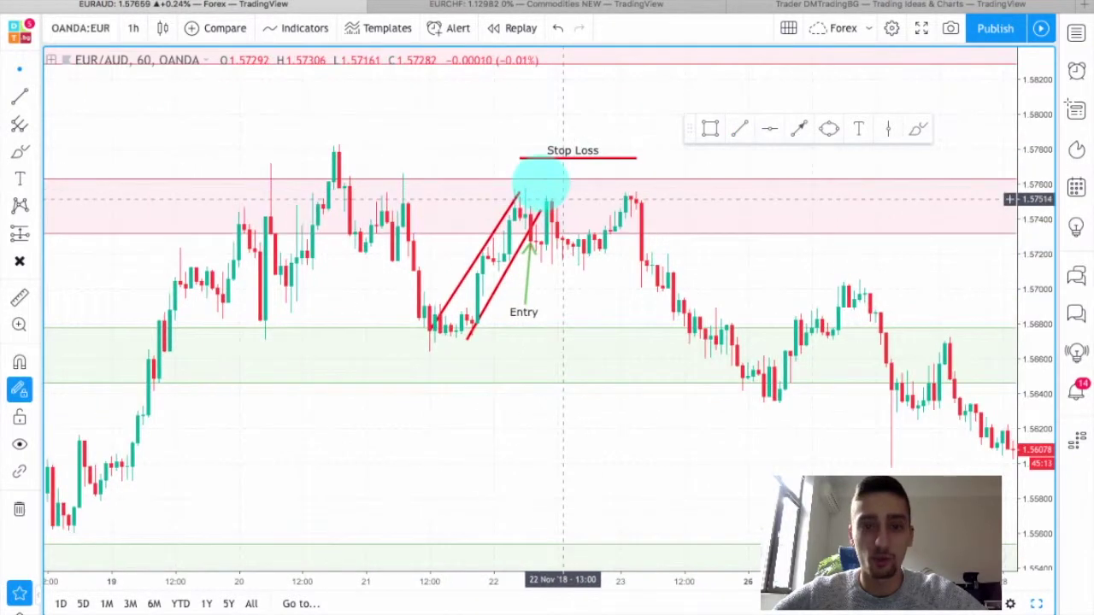
{"action": "left_click_drag", "start_coordinate": [806, 249], "coordinate": [775, 259]}
{"action": "left_click_drag", "start_coordinate": [437, 182], "coordinate": [568, 218]}
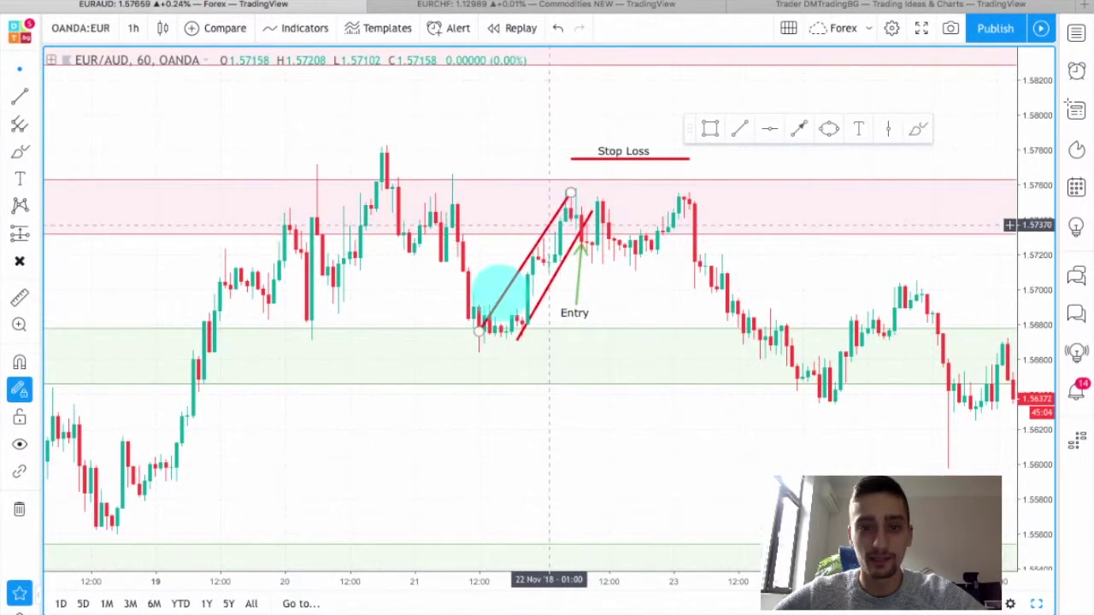
{"action": "left_click_drag", "start_coordinate": [789, 268], "coordinate": [672, 244]}
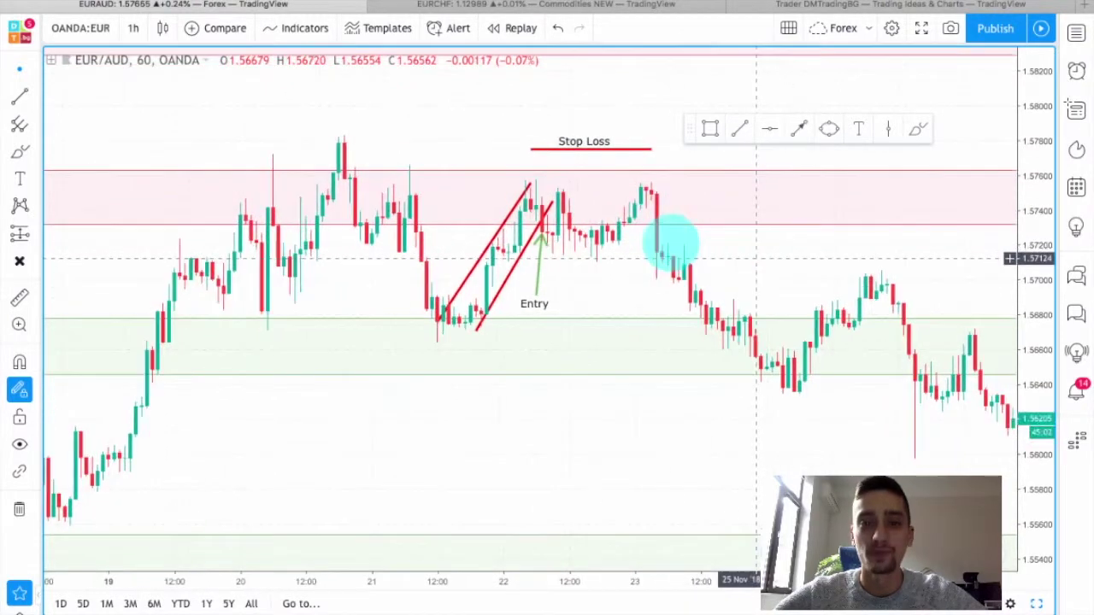
{"action": "left_click", "coordinate": [620, 78]}
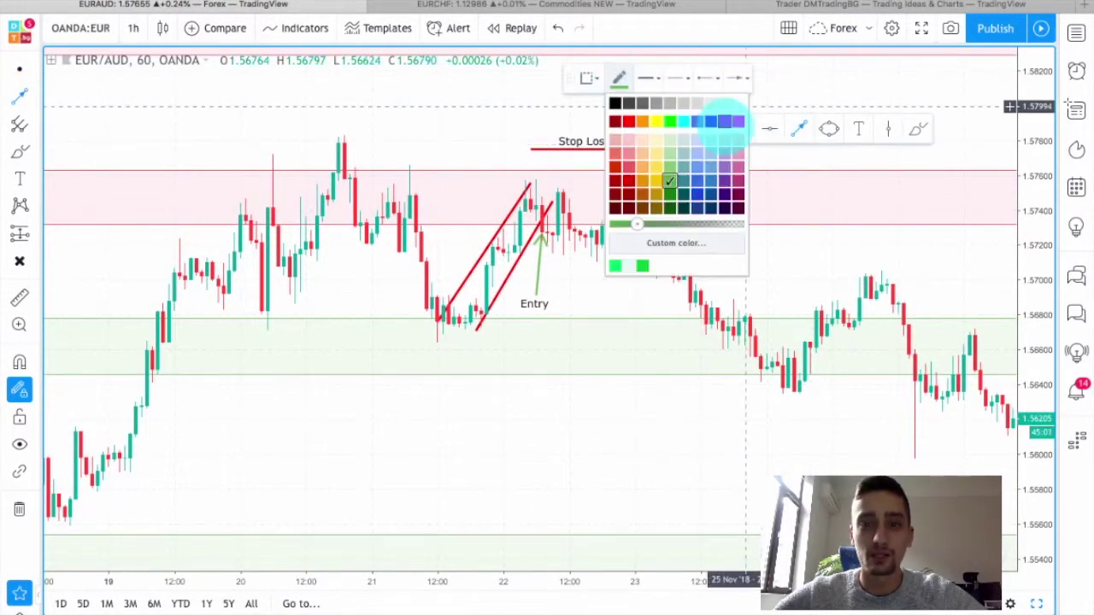
{"action": "left_click", "coordinate": [711, 122]}
{"action": "left_click_drag", "start_coordinate": [547, 231], "coordinate": [662, 347]}
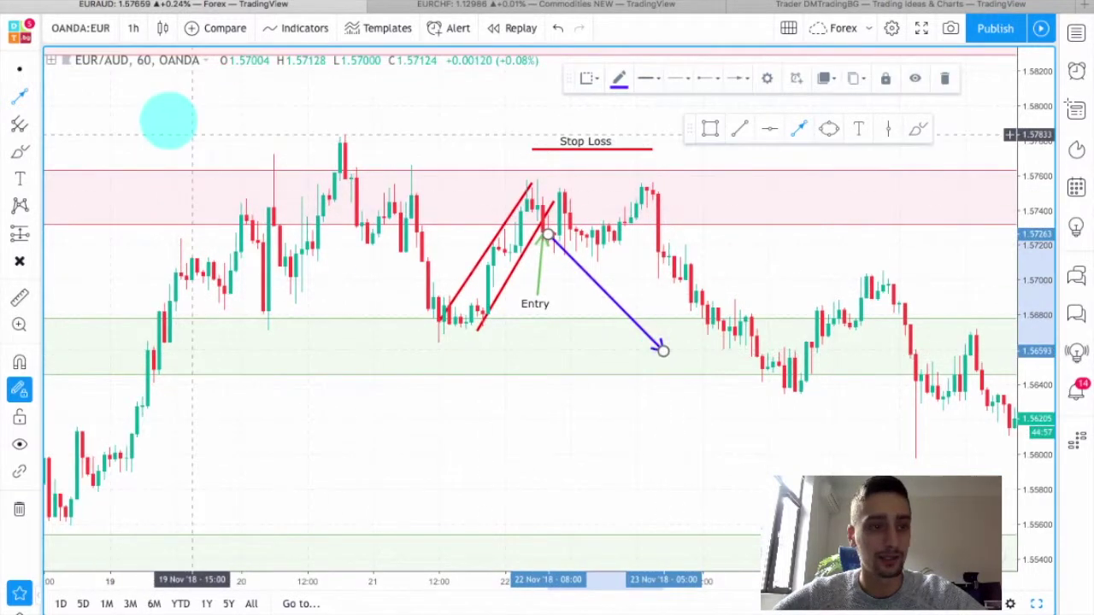
{"action": "left_click", "coordinate": [633, 361]}
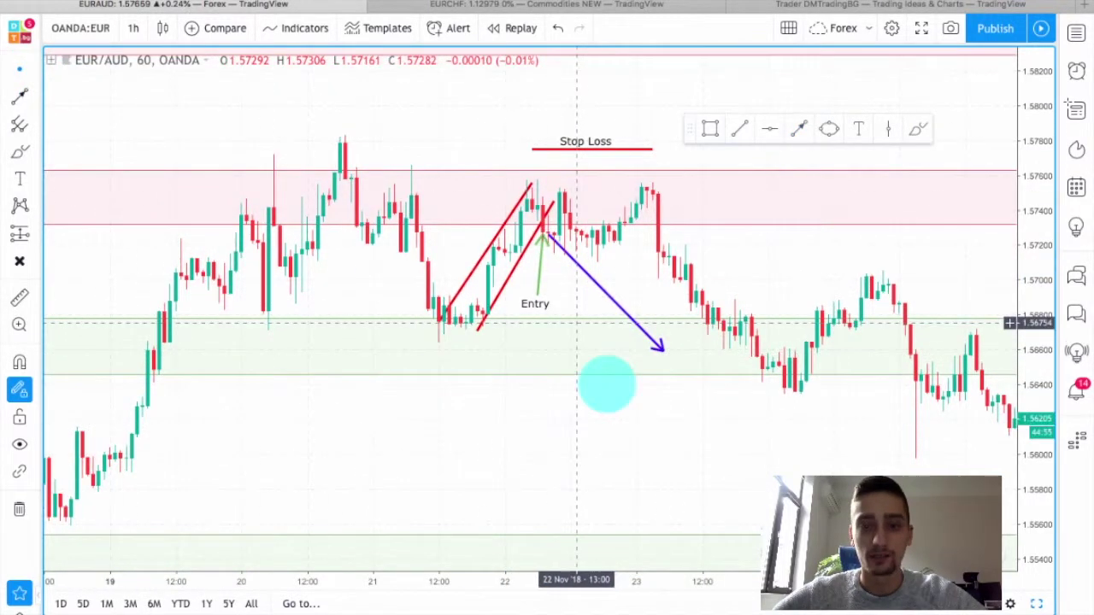
- Circle the 20 November high with the purple brush and stroke a short line at about 1.5761 below the Stop Loss line
{"action": "left_click_drag", "start_coordinate": [633, 364], "coordinate": [547, 248]}
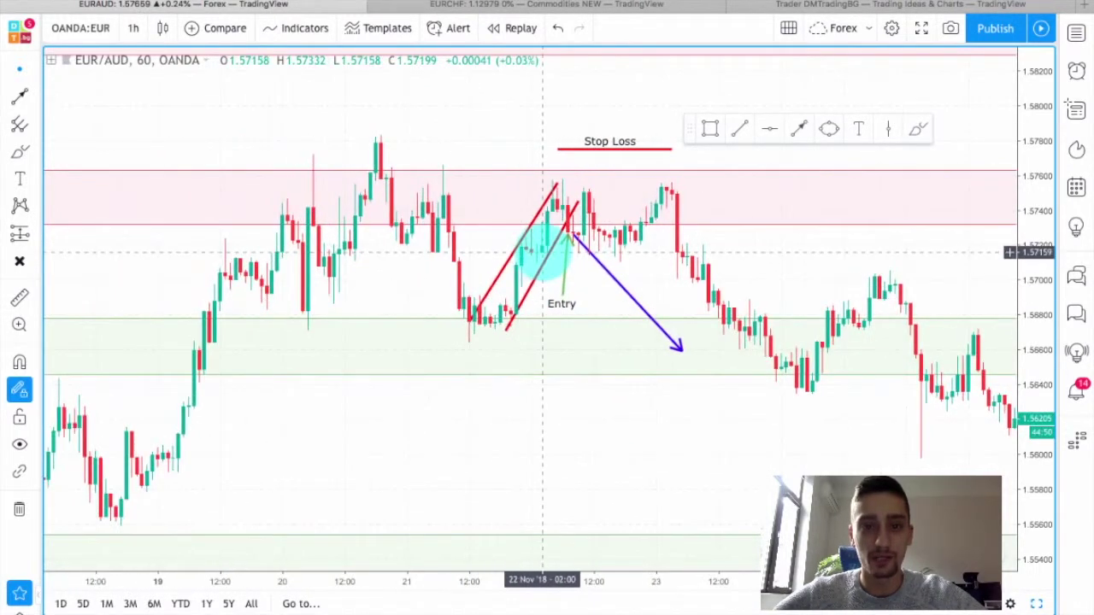
{"action": "left_click_drag", "start_coordinate": [796, 278], "coordinate": [769, 316]}
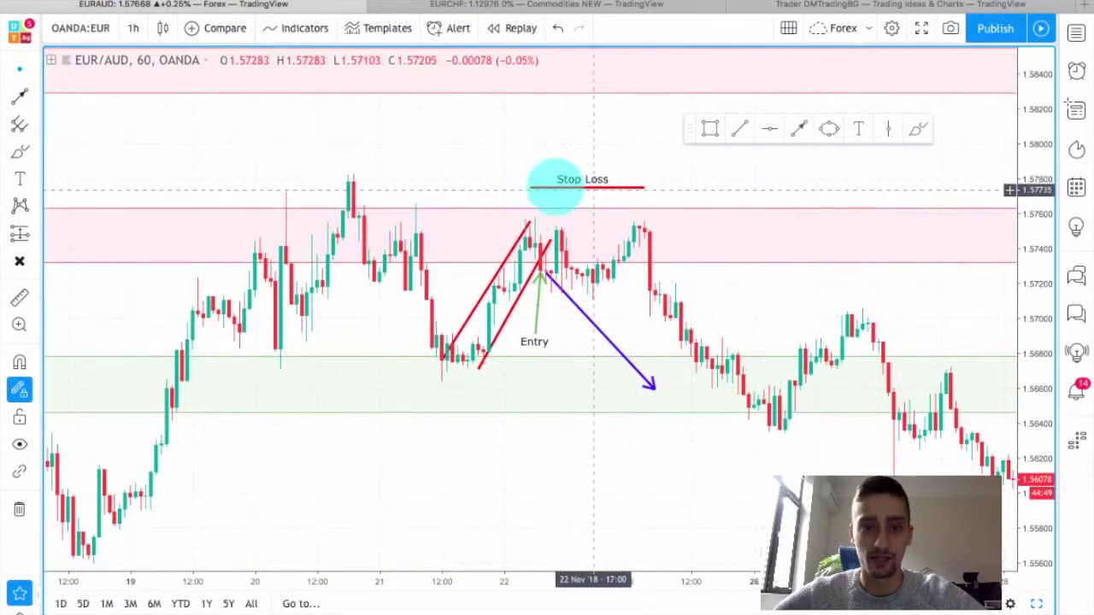
{"action": "left_click", "coordinate": [384, 185]}
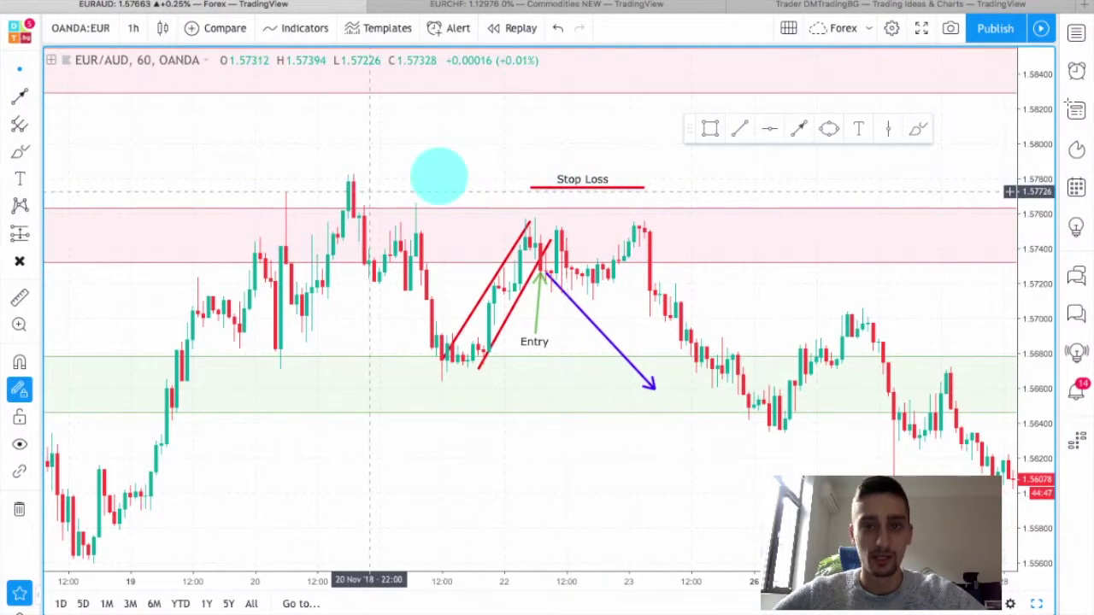
{"action": "mouse_move", "coordinate": [361, 174]}
{"action": "left_mouse_down"}
{"action": "mouse_move", "coordinate": [366, 191]}
{"action": "mouse_move", "coordinate": [328, 175]}
{"action": "left_mouse_up"}
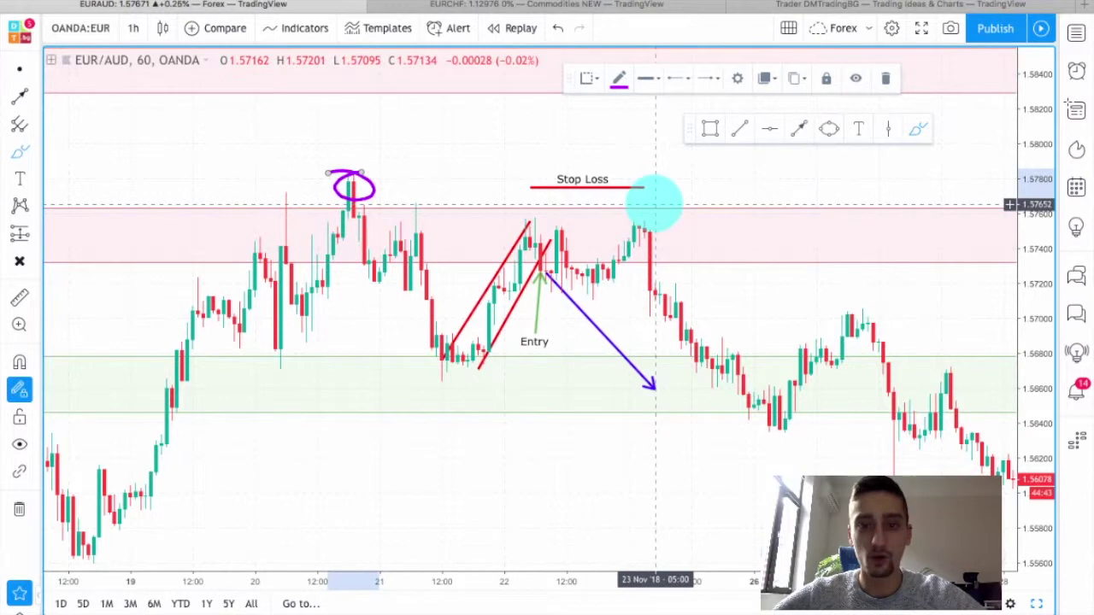
{"action": "left_click_drag", "start_coordinate": [528, 208], "coordinate": [634, 211]}
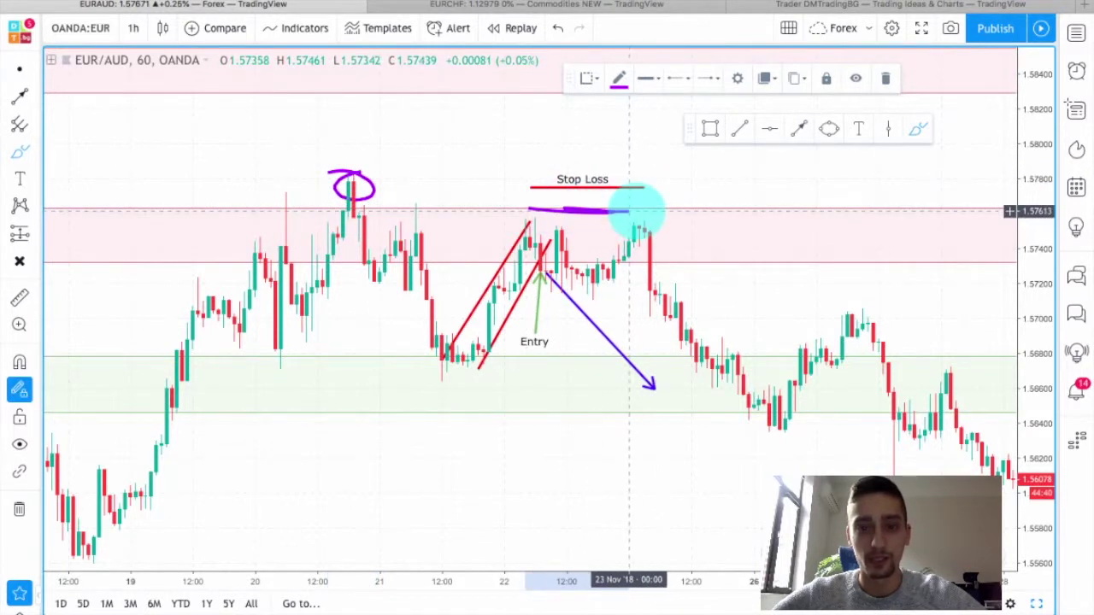
- Brush curved arrows from the 22 November highs up past the stop loss, plus a horizontal line extending from the circled 20 November high
{"action": "scroll", "coordinate": [752, 257], "scroll_direction": "up", "scroll_amount": 2}
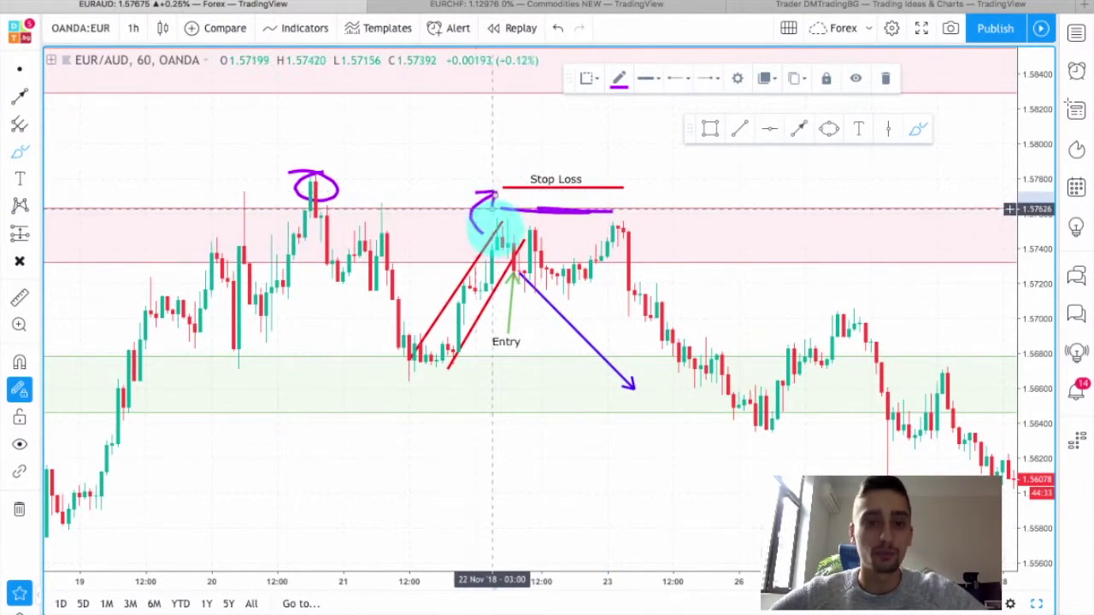
{"action": "mouse_move", "coordinate": [482, 233]}
{"action": "left_mouse_down"}
{"action": "mouse_move", "coordinate": [456, 162]}
{"action": "mouse_move", "coordinate": [521, 146]}
{"action": "left_mouse_up"}
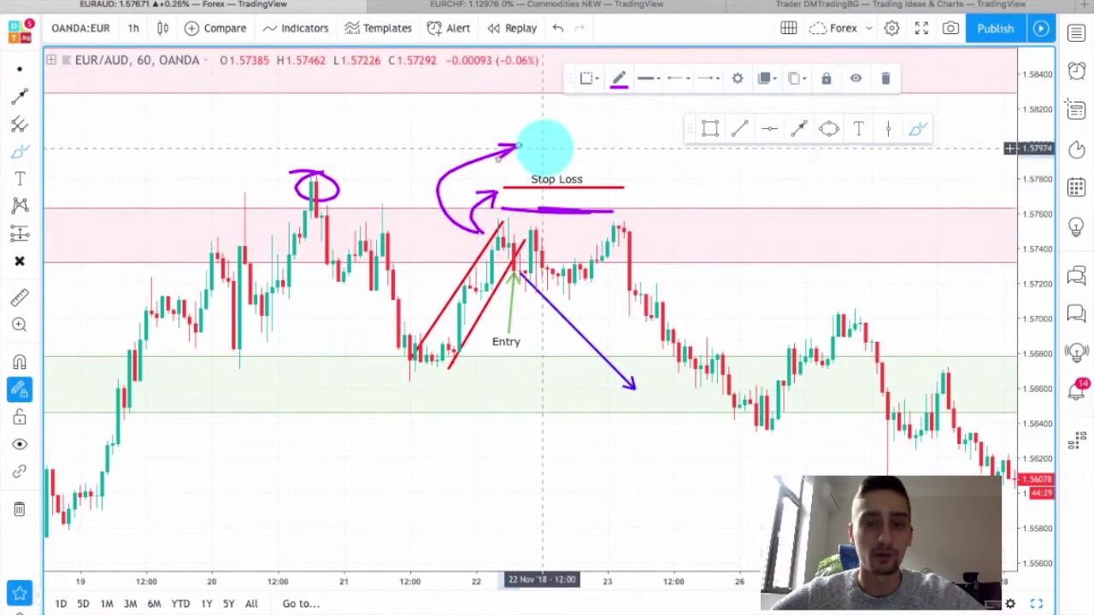
{"action": "left_click_drag", "start_coordinate": [294, 174], "coordinate": [647, 171]}
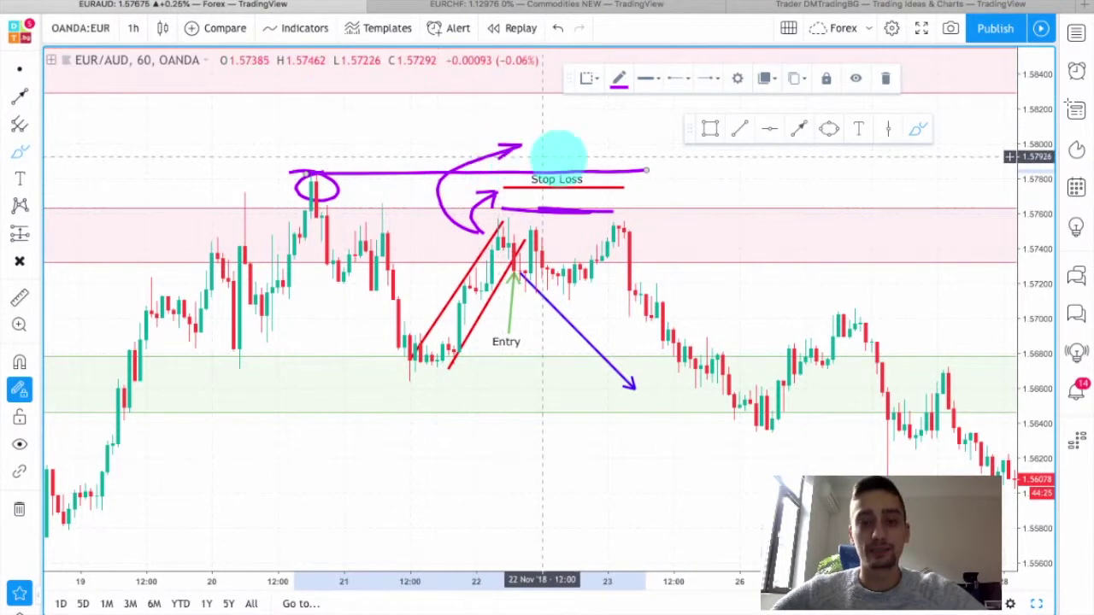
- Draw a rectangle from about 1.5753 to 1.5720 over the sideways price action after the entry, extending to 26 November
{"action": "scroll", "coordinate": [577, 208], "scroll_direction": "up", "scroll_amount": 1}
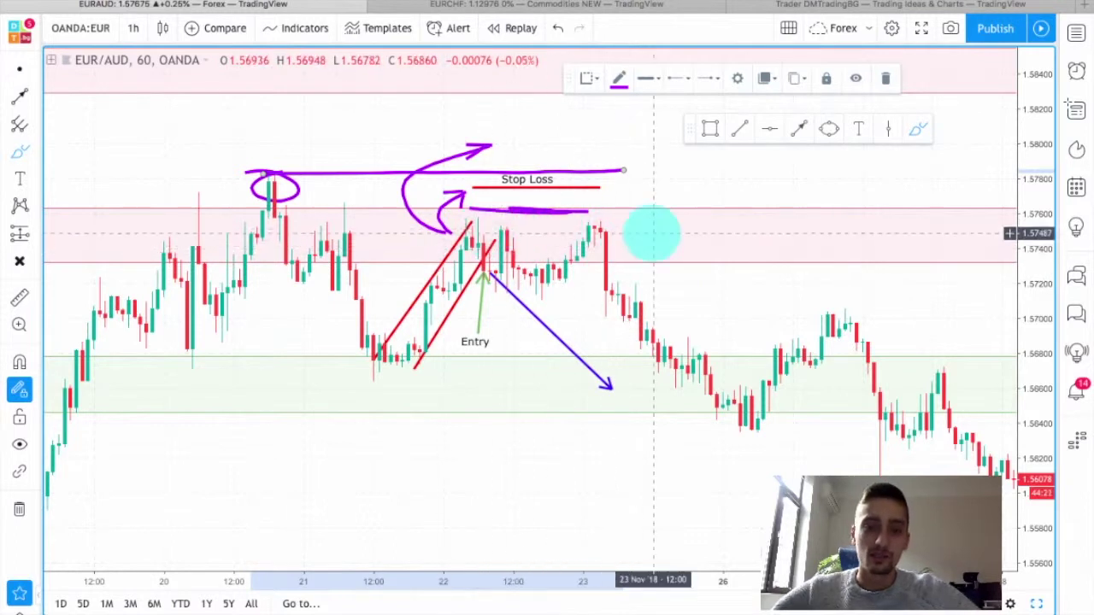
{"action": "left_click", "coordinate": [710, 129]}
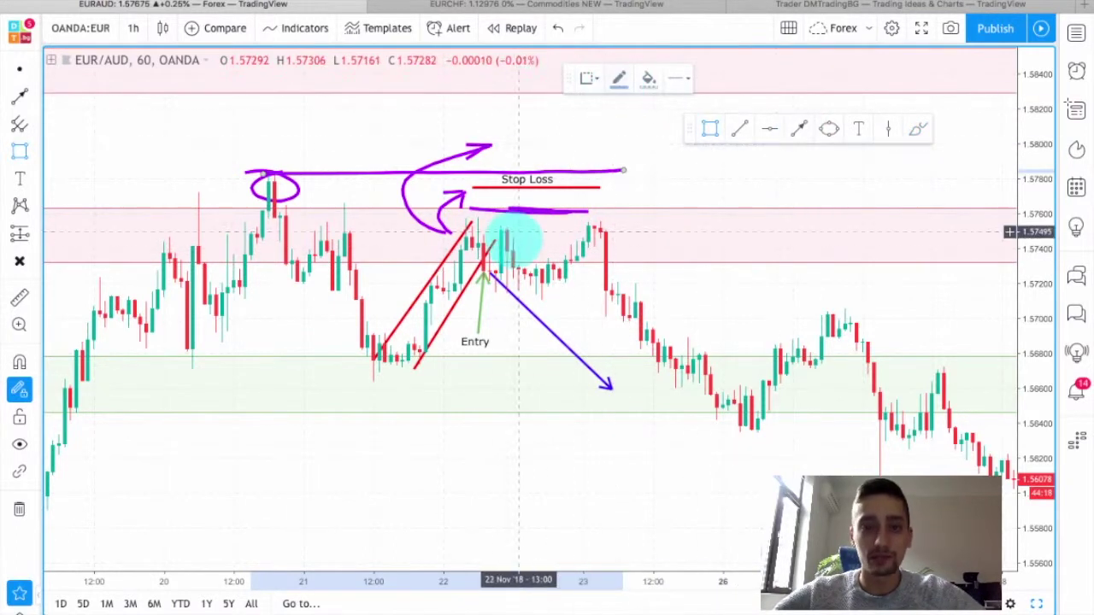
{"action": "left_click", "coordinate": [454, 225]}
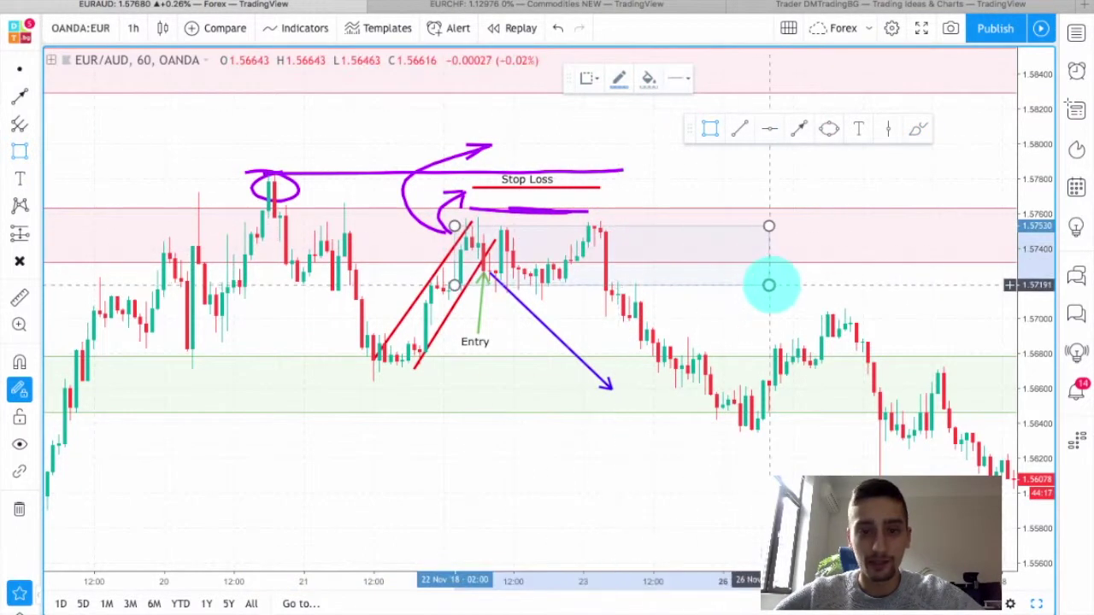
{"action": "left_click", "coordinate": [775, 283]}
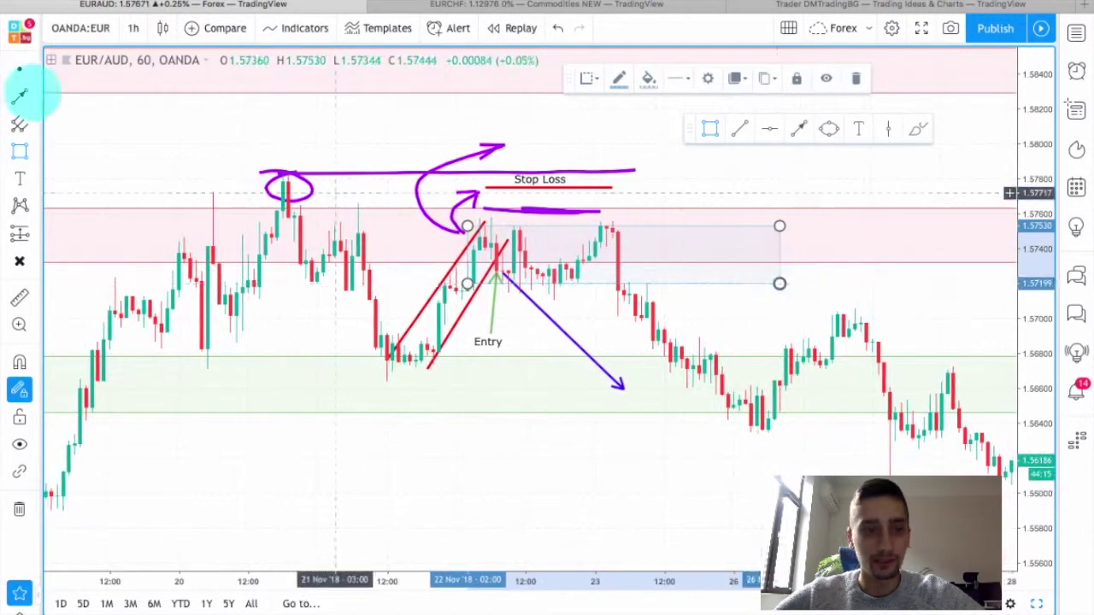
{"action": "left_click", "coordinate": [19, 69]}
{"action": "left_click", "coordinate": [394, 147]}
{"action": "scroll", "coordinate": [513, 286], "scroll_direction": "up", "scroll_amount": 1}
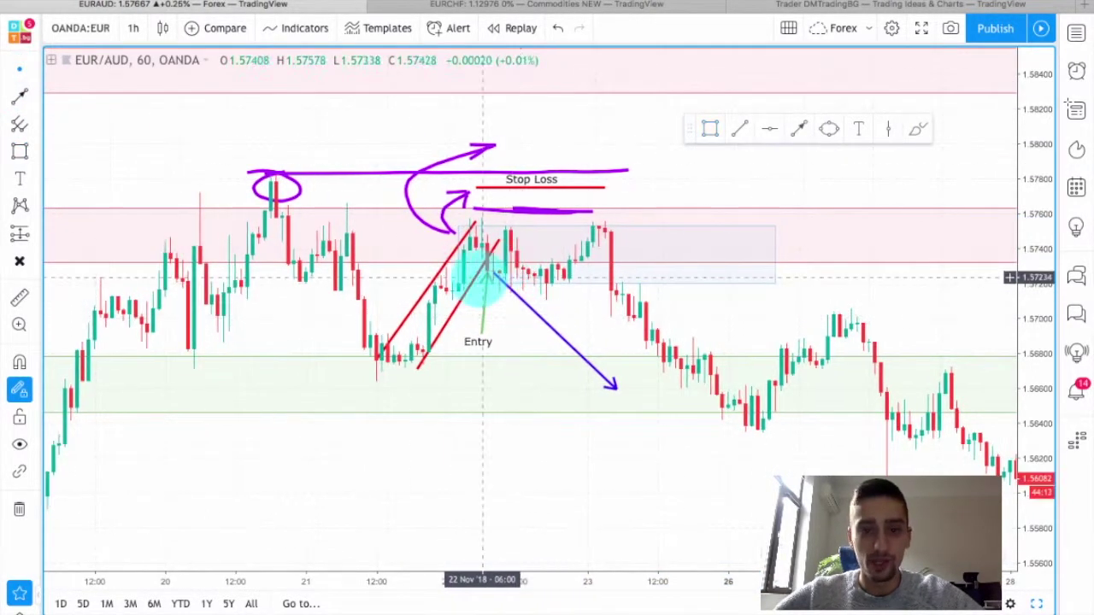
- Circle the 26 November low in the green support zone with the purple brush and return to the Dot cursor
{"action": "left_click_drag", "start_coordinate": [523, 317], "coordinate": [476, 335]}
{"action": "left_click_drag", "start_coordinate": [676, 301], "coordinate": [574, 281]}
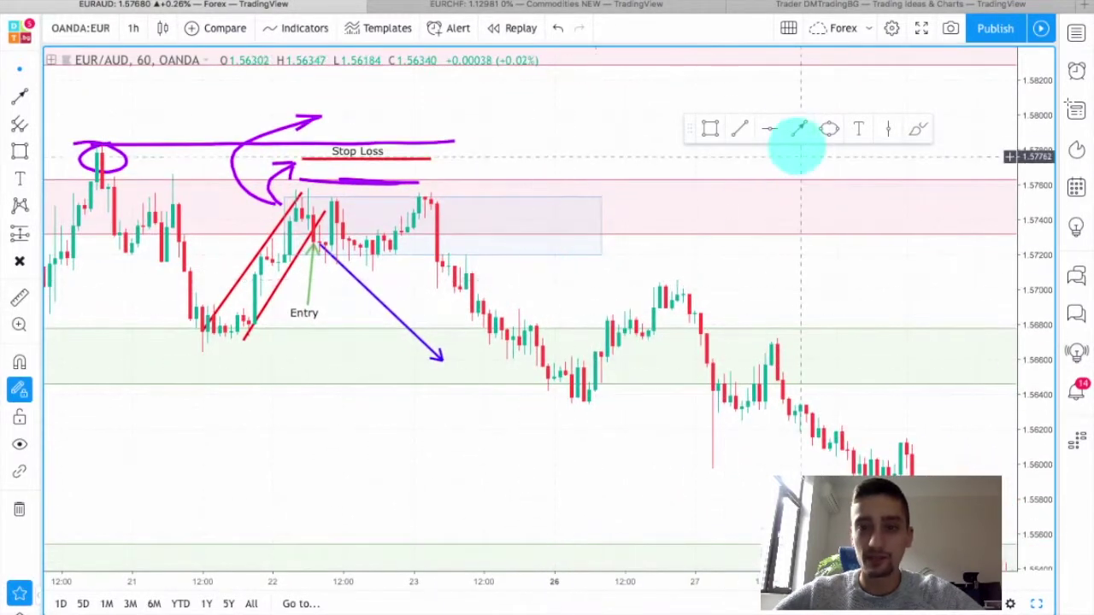
{"action": "left_click", "coordinate": [769, 128]}
{"action": "left_click", "coordinate": [920, 130]}
{"action": "left_click_drag", "start_coordinate": [518, 364], "coordinate": [591, 347]}
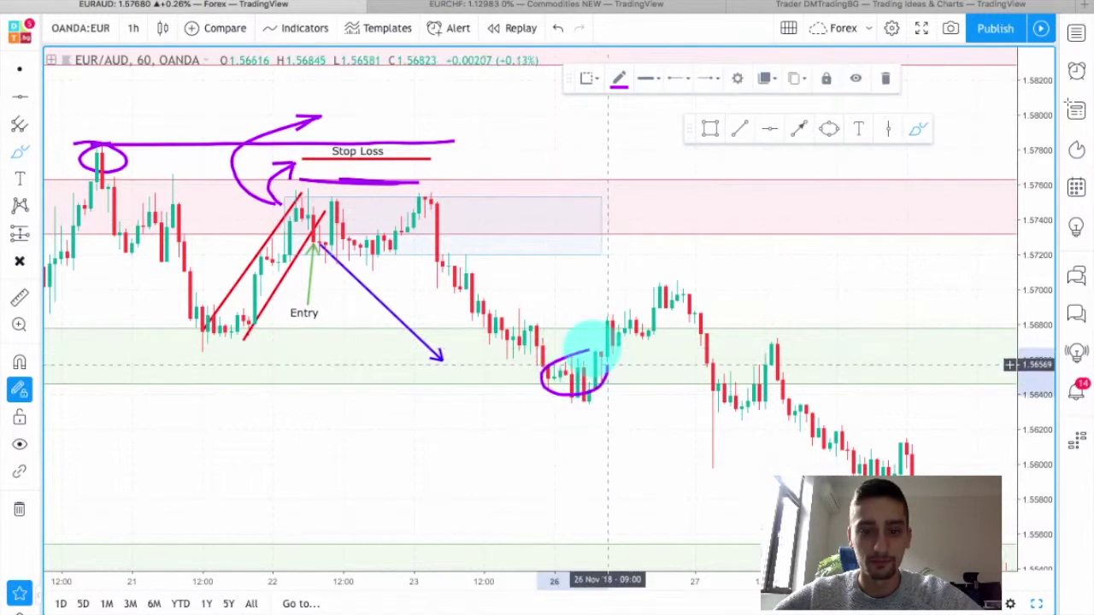
{"action": "scroll", "coordinate": [435, 379], "scroll_direction": "down", "scroll_amount": 2}
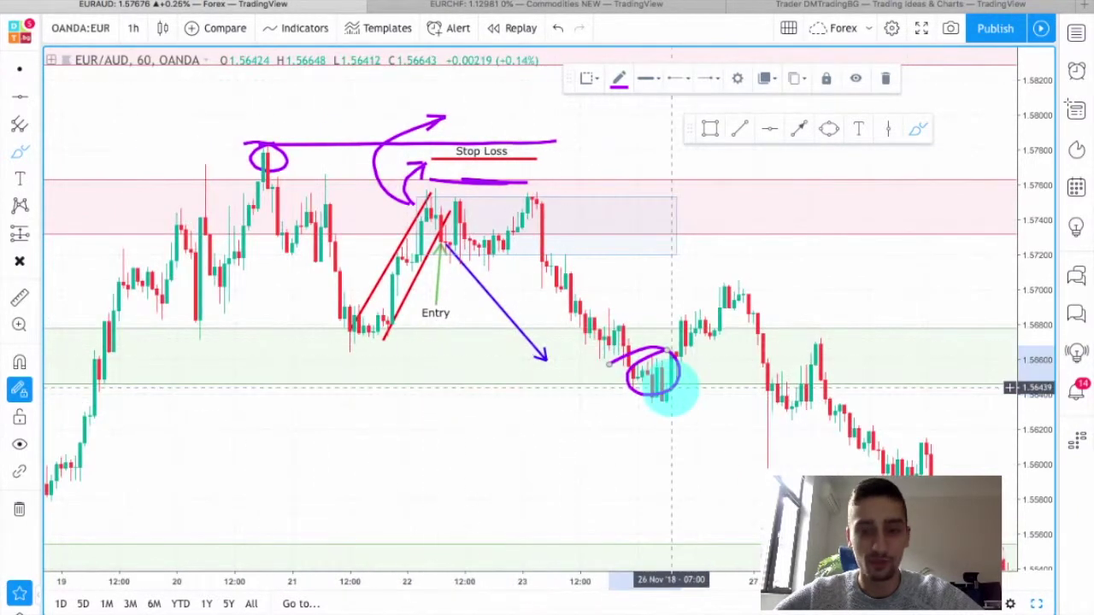
{"action": "scroll", "coordinate": [615, 376], "scroll_direction": "up", "scroll_amount": 2}
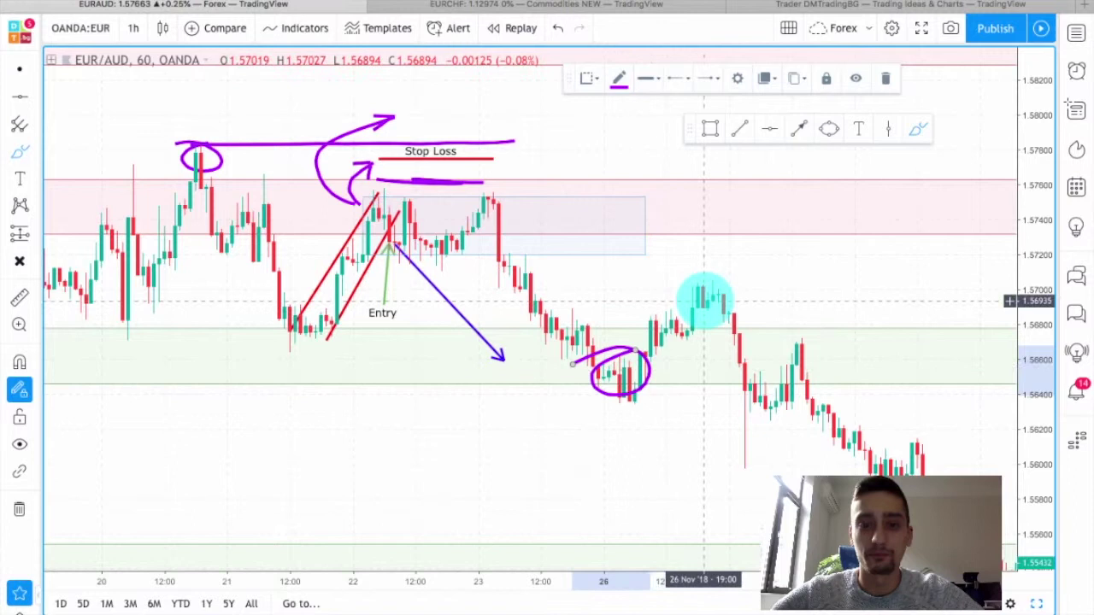
{"action": "scroll", "coordinate": [704, 301], "scroll_direction": "down", "scroll_amount": 3}
{"action": "scroll", "coordinate": [606, 247], "scroll_direction": "up", "scroll_amount": 2}
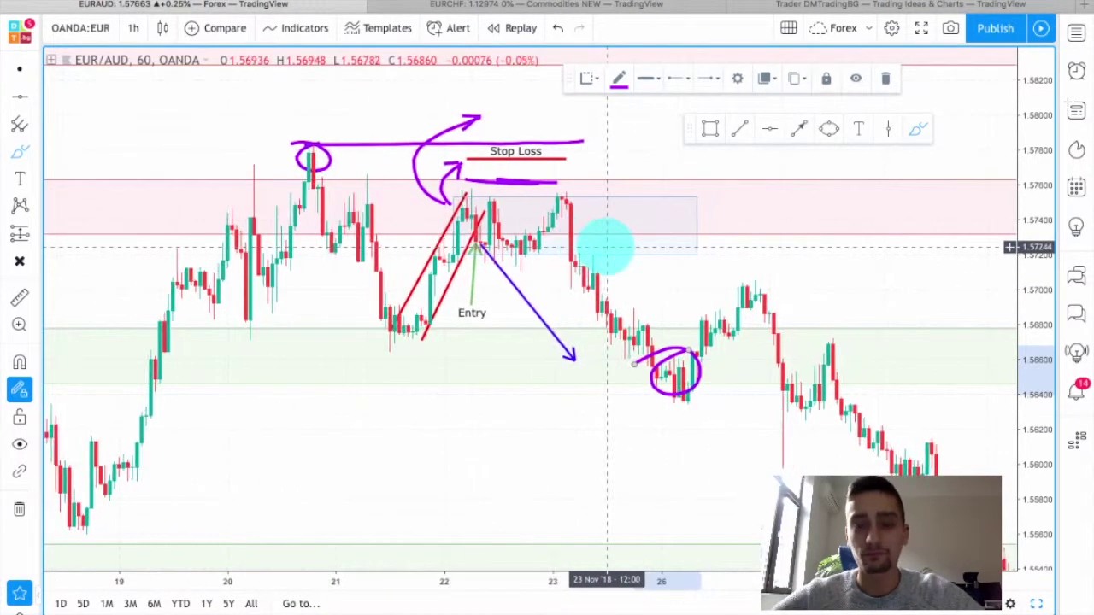
{"action": "left_click", "coordinate": [23, 70]}
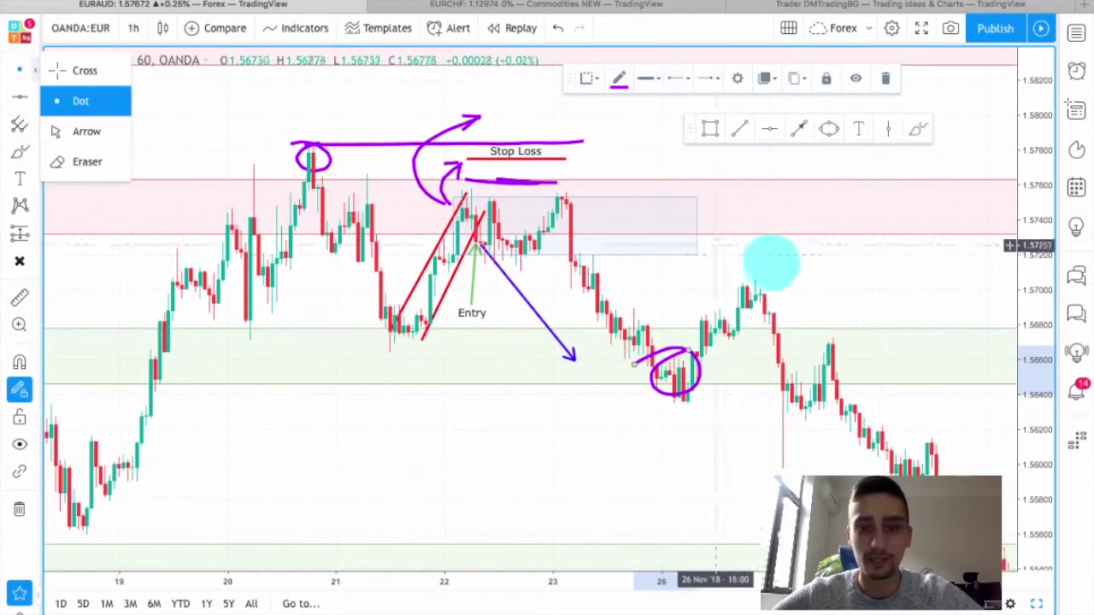
{"action": "left_click", "coordinate": [778, 262]}
- Examine the price movement following the entry, from the marked resistance zone through the H4 support areas into early December
{"action": "mouse_move", "coordinate": [682, 245]}
{"action": "left_mouse_down"}
{"action": "mouse_move", "coordinate": [522, 188]}
{"action": "mouse_move", "coordinate": [678, 224]}
{"action": "left_mouse_up"}
{"action": "left_click_drag", "start_coordinate": [751, 239], "coordinate": [365, 239]}
{"action": "mouse_move", "coordinate": [703, 243]}
{"action": "left_mouse_down"}
{"action": "mouse_move", "coordinate": [522, 254]}
{"action": "mouse_move", "coordinate": [822, 236]}
{"action": "left_mouse_up"}
{"action": "left_click_drag", "start_coordinate": [533, 245], "coordinate": [862, 278]}
{"action": "scroll", "coordinate": [758, 247], "scroll_direction": "up", "scroll_amount": 2}
{"action": "left_click_drag", "start_coordinate": [784, 254], "coordinate": [636, 229]}
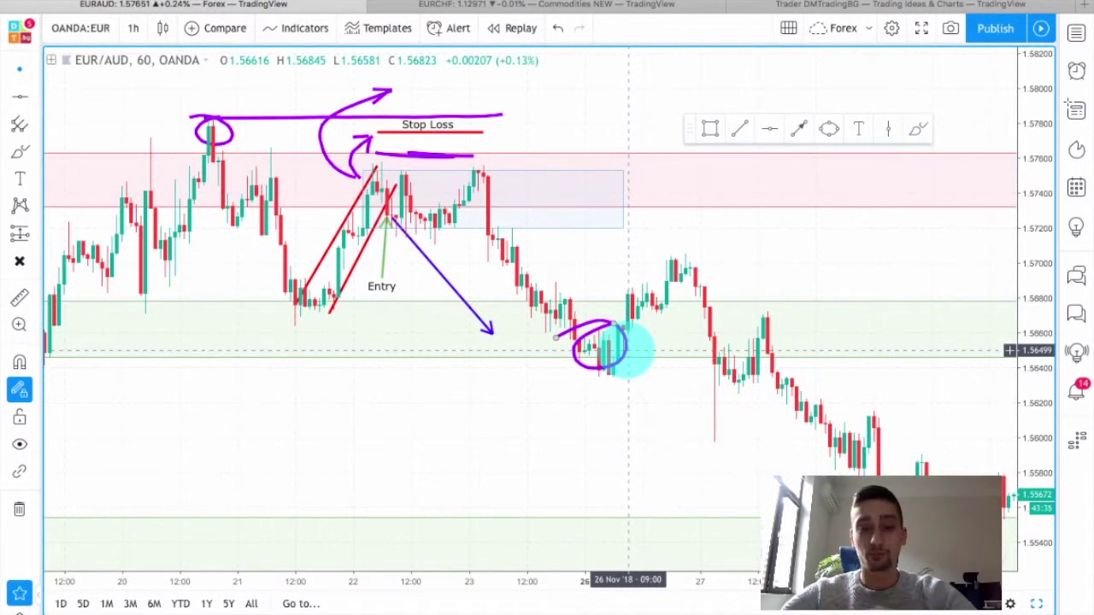
{"action": "left_click_drag", "start_coordinate": [623, 269], "coordinate": [525, 257]}
{"action": "scroll", "coordinate": [554, 257], "scroll_direction": "down", "scroll_amount": 2}
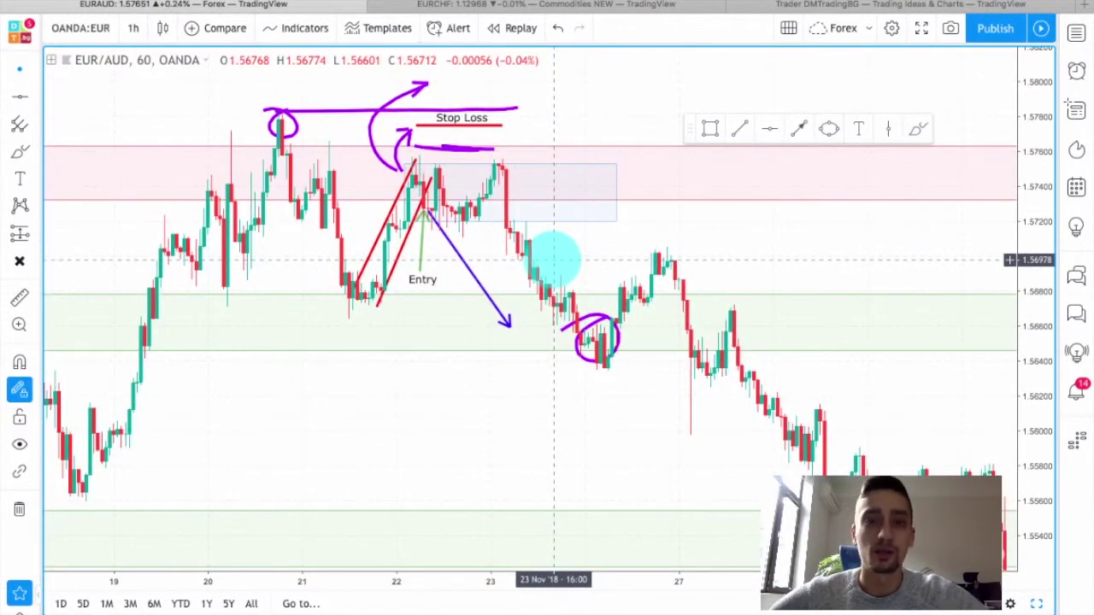
{"action": "scroll", "coordinate": [566, 259], "scroll_direction": "up", "scroll_amount": 1}
{"action": "left_click_drag", "start_coordinate": [796, 259], "coordinate": [611, 159]}
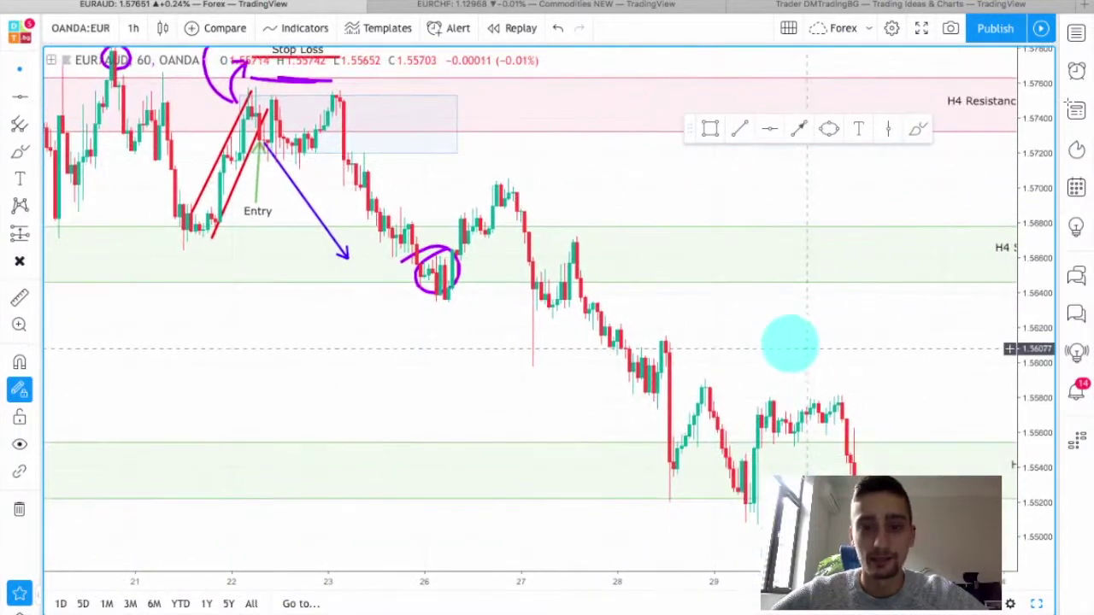
{"action": "left_click_drag", "start_coordinate": [801, 349], "coordinate": [542, 237]}
{"action": "left_click_drag", "start_coordinate": [741, 313], "coordinate": [556, 180]}
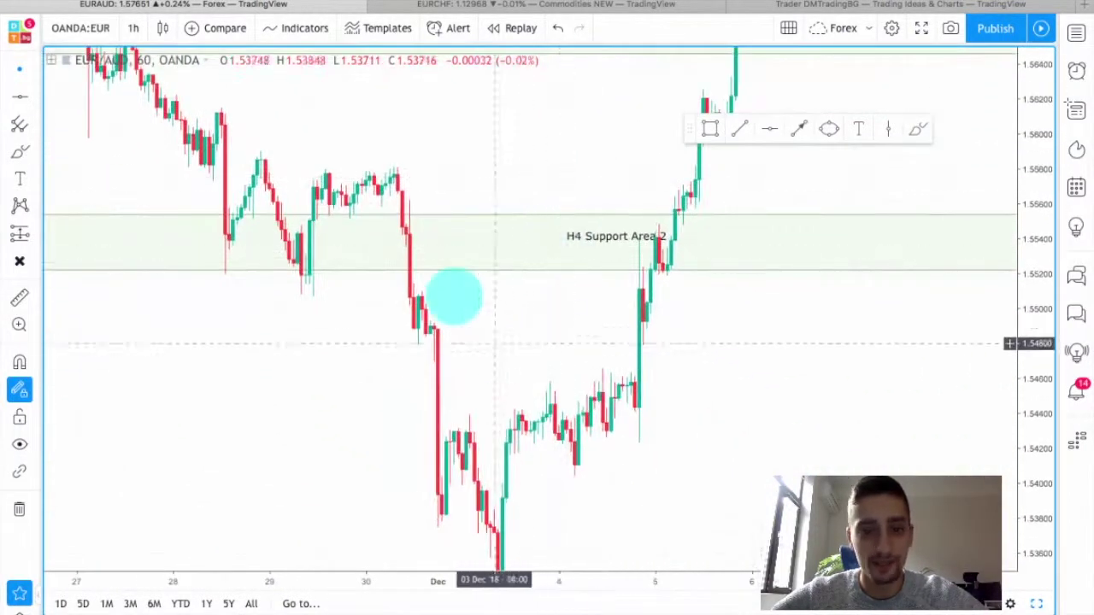
- Draw a blue arrow from about 1.5703 on 27 November to the candle just below the 23 November consolidation, at about 1.5715
{"action": "left_click_drag", "start_coordinate": [479, 357], "coordinate": [862, 525]}
{"action": "left_click_drag", "start_coordinate": [712, 295], "coordinate": [860, 405]}
{"action": "mouse_move", "coordinate": [676, 225]}
{"action": "left_mouse_down"}
{"action": "mouse_move", "coordinate": [735, 271]}
{"action": "mouse_move", "coordinate": [819, 299]}
{"action": "left_mouse_up"}
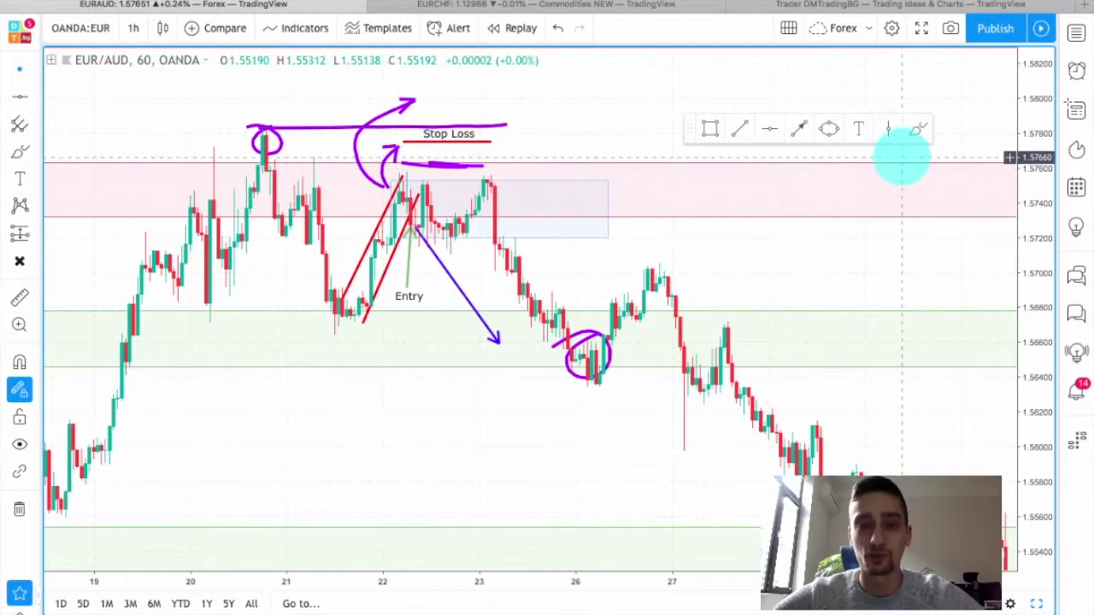
{"action": "left_click", "coordinate": [799, 128]}
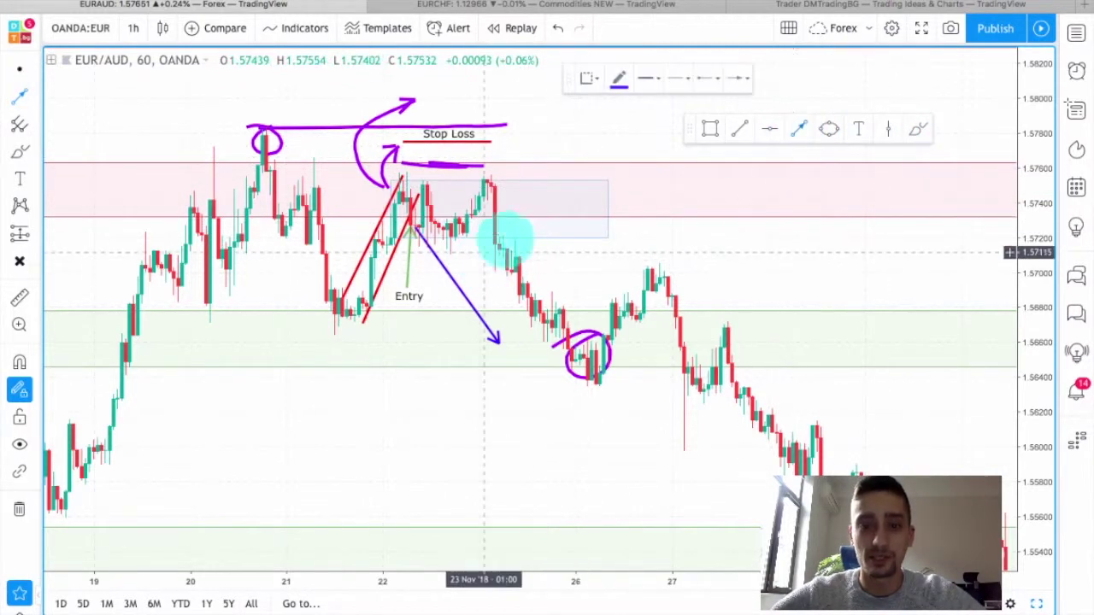
{"action": "left_click", "coordinate": [740, 267]}
{"action": "left_click", "coordinate": [494, 248]}
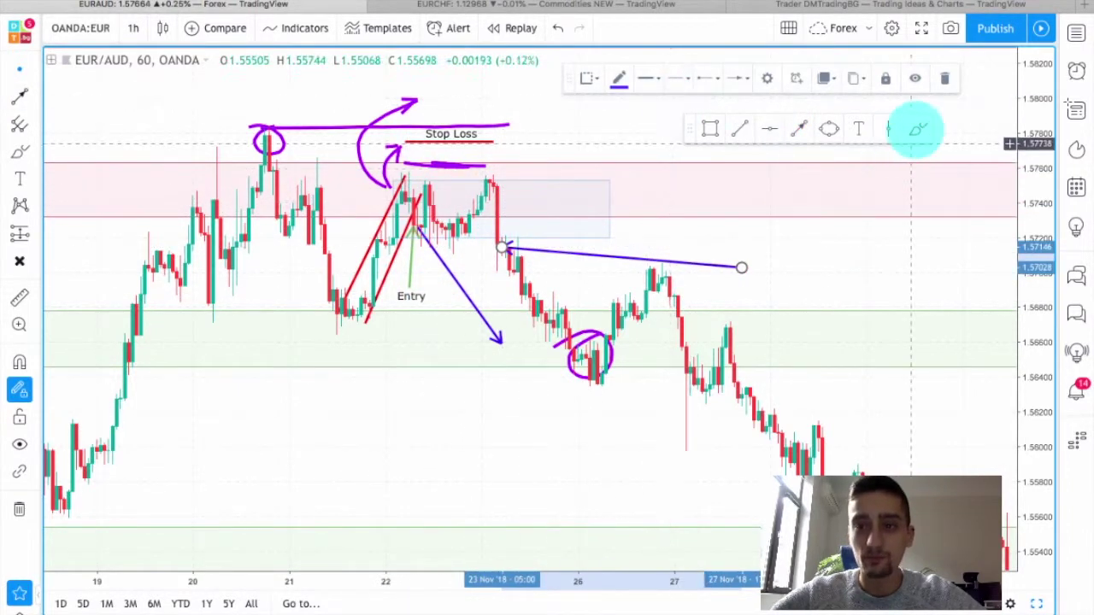
- Brush two red curved arrows rising from the 23 November breakdown, one into the resistance zone and one above it
{"action": "left_click", "coordinate": [916, 128]}
{"action": "left_click", "coordinate": [618, 77]}
{"action": "left_click", "coordinate": [618, 120]}
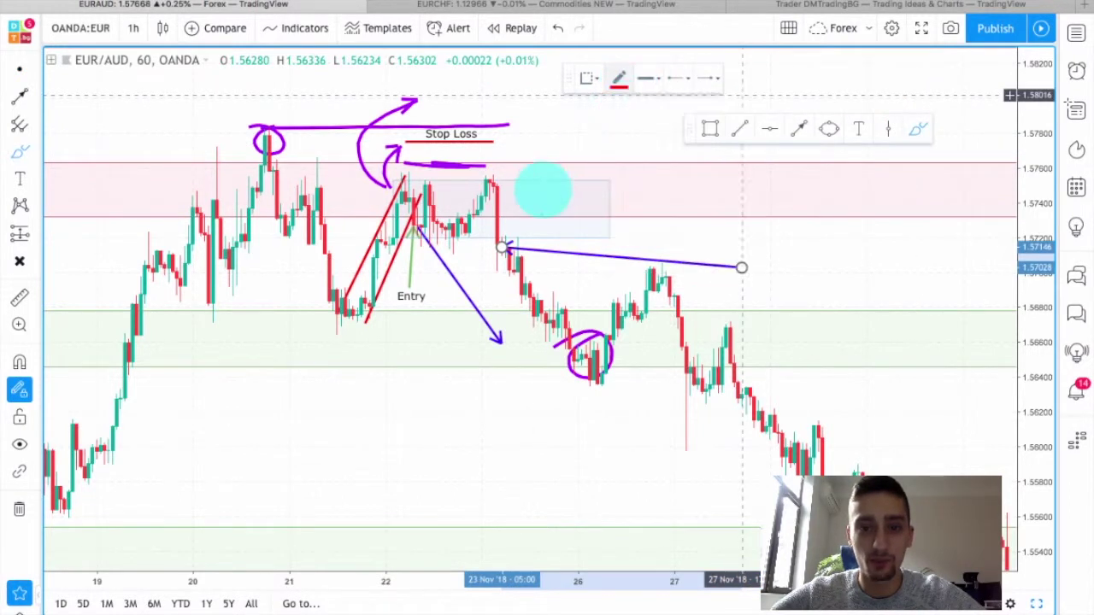
{"action": "mouse_move", "coordinate": [521, 231]}
{"action": "left_mouse_down"}
{"action": "mouse_move", "coordinate": [559, 188]}
{"action": "mouse_move", "coordinate": [542, 173]}
{"action": "mouse_move", "coordinate": [582, 174]}
{"action": "left_mouse_up"}
{"action": "mouse_move", "coordinate": [525, 229]}
{"action": "left_mouse_down"}
{"action": "mouse_move", "coordinate": [615, 134]}
{"action": "mouse_move", "coordinate": [605, 127]}
{"action": "mouse_move", "coordinate": [647, 126]}
{"action": "left_mouse_up"}
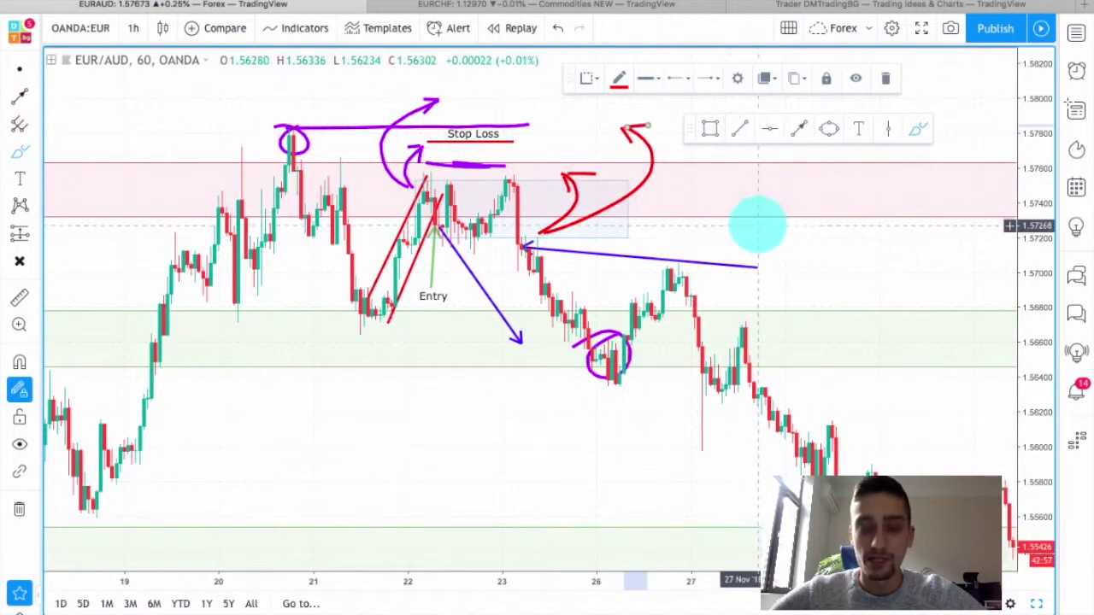
- Brush red channel lines around the decline to 26 November, the rebound to 27 November and the following drop
{"action": "scroll", "coordinate": [772, 237], "scroll_direction": "up", "scroll_amount": 1}
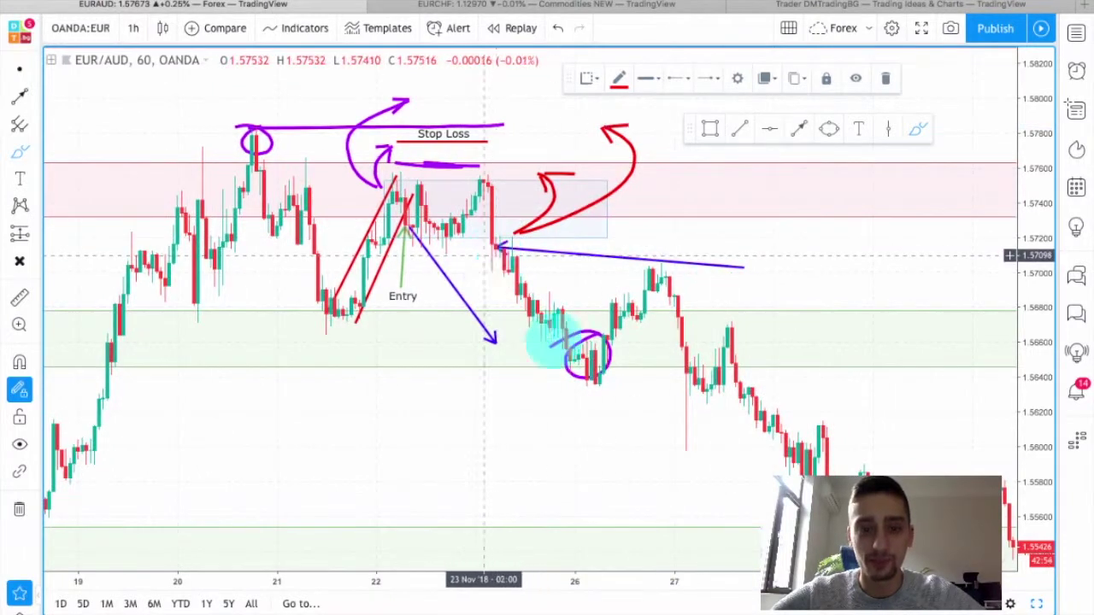
{"action": "mouse_move", "coordinate": [518, 248]}
{"action": "left_mouse_down"}
{"action": "mouse_move", "coordinate": [598, 378]}
{"action": "mouse_move", "coordinate": [647, 267]}
{"action": "left_mouse_up"}
{"action": "left_click_drag", "start_coordinate": [587, 384], "coordinate": [670, 290]}
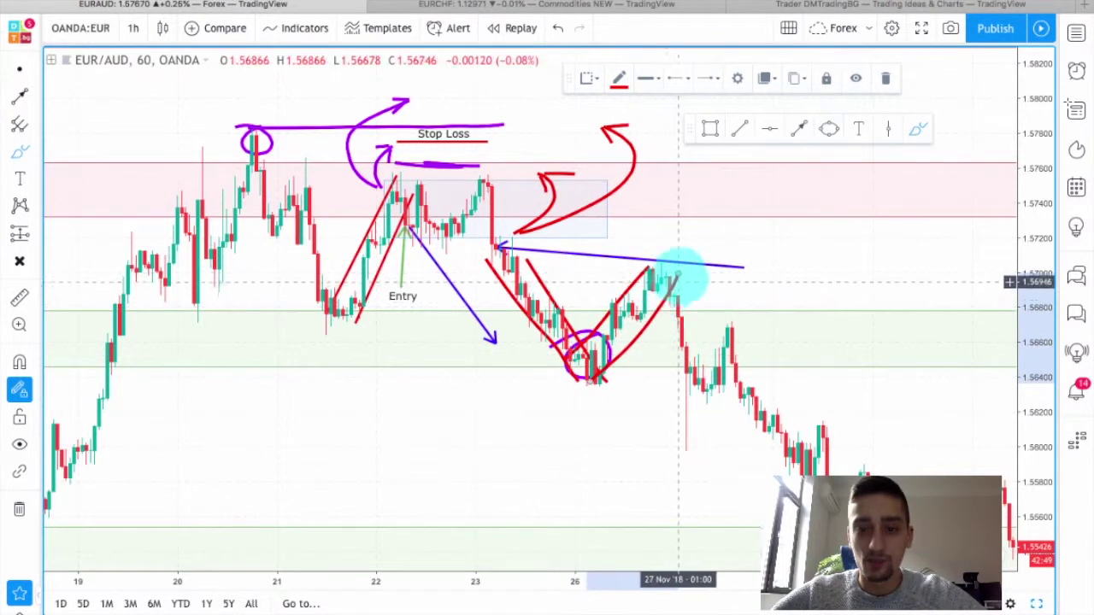
{"action": "left_click_drag", "start_coordinate": [671, 267], "coordinate": [708, 367]}
{"action": "mouse_move", "coordinate": [650, 269]}
{"action": "left_mouse_down"}
{"action": "mouse_move", "coordinate": [679, 385]}
{"action": "mouse_move", "coordinate": [696, 412]}
{"action": "left_mouse_up"}
- Brush a small oval at about 1.5675 on the 27 November drop, recolor it purple and return to the Dot cursor
{"action": "mouse_move", "coordinate": [700, 304]}
{"action": "left_mouse_down"}
{"action": "mouse_move", "coordinate": [659, 305]}
{"action": "mouse_move", "coordinate": [679, 313]}
{"action": "left_mouse_up"}
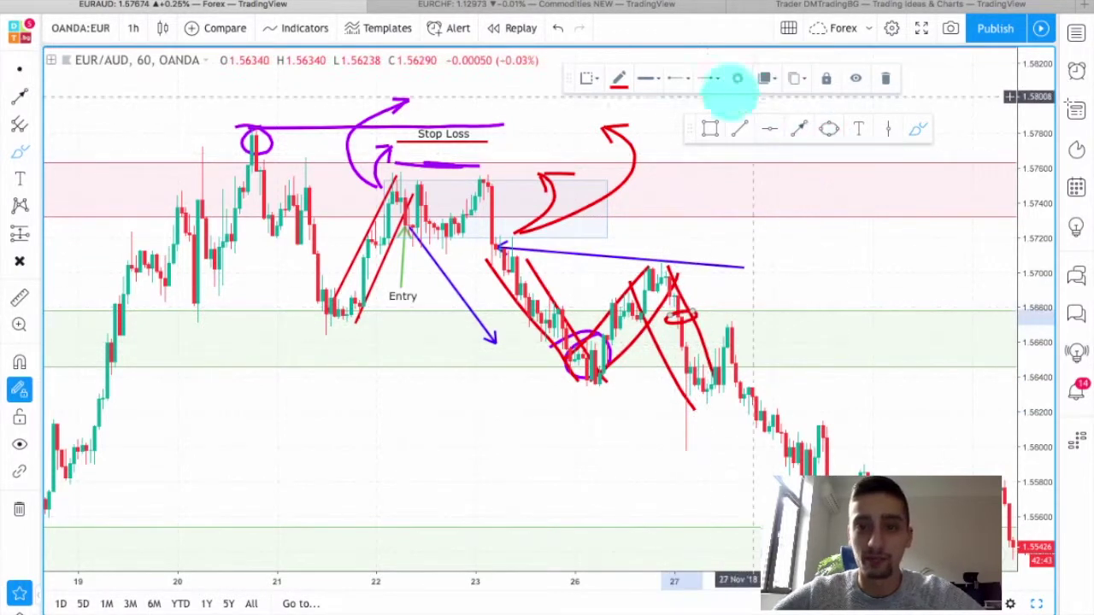
{"action": "left_click", "coordinate": [618, 78]}
{"action": "left_click", "coordinate": [737, 122]}
{"action": "left_click", "coordinate": [619, 78]}
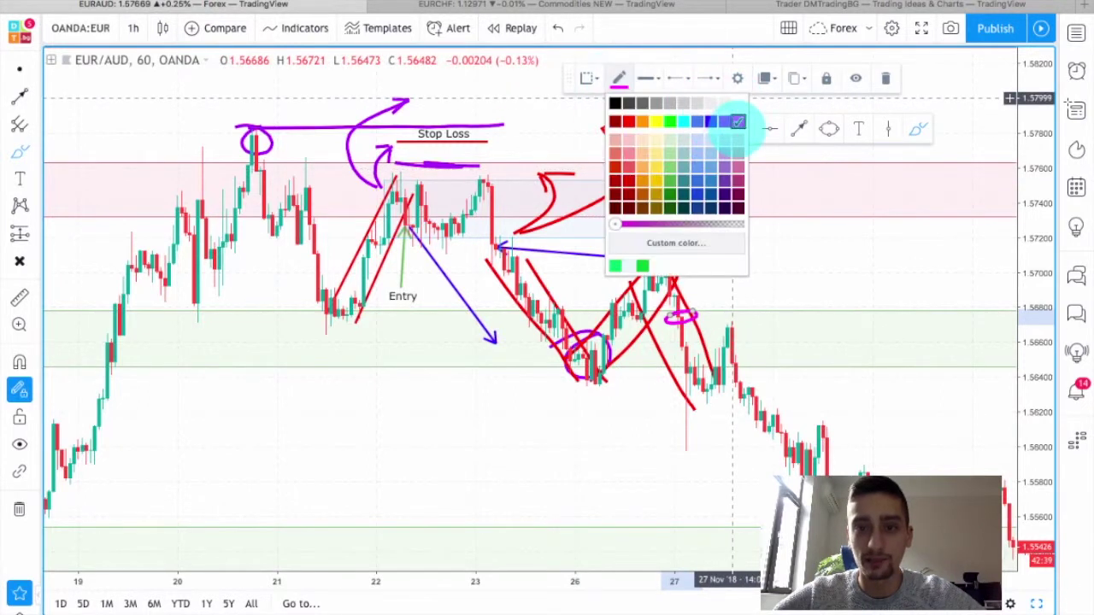
{"action": "left_click", "coordinate": [735, 121]}
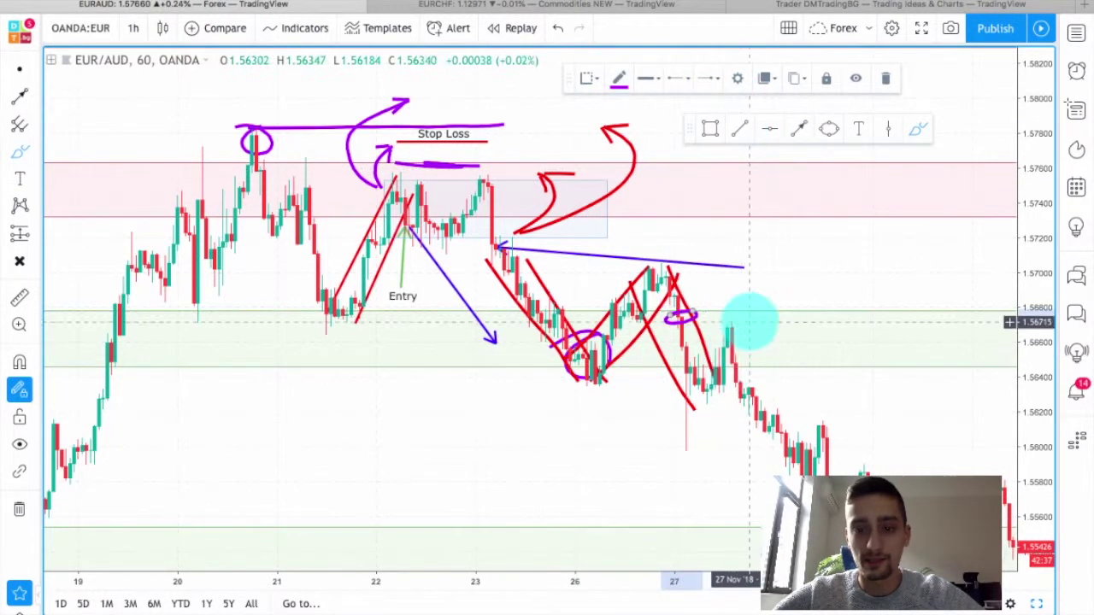
{"action": "scroll", "coordinate": [780, 320], "scroll_direction": "up", "scroll_amount": 2}
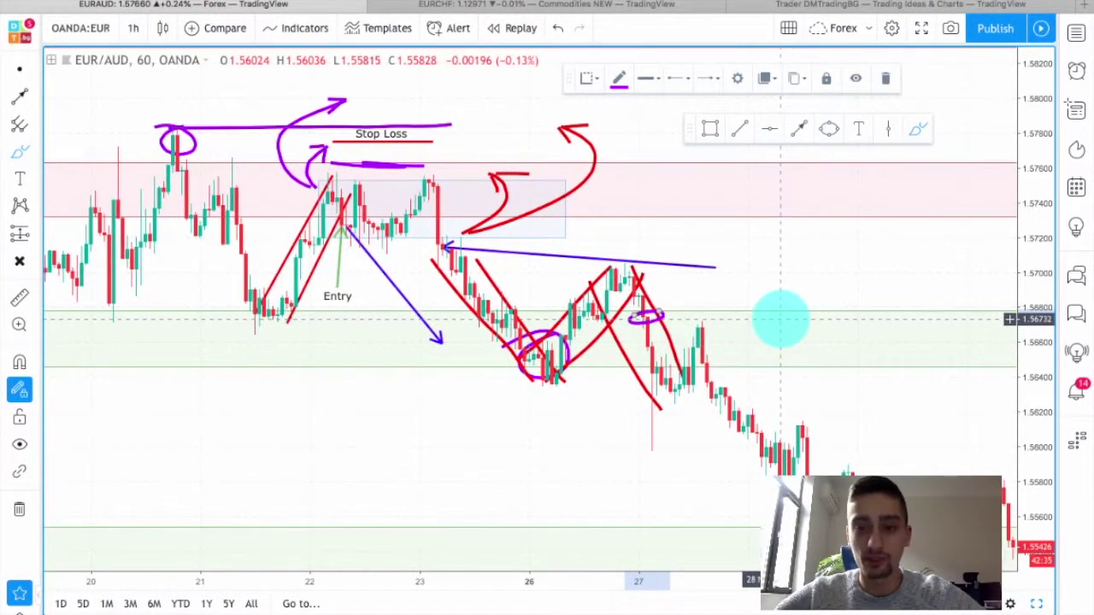
{"action": "left_click", "coordinate": [20, 69]}
{"action": "left_click", "coordinate": [602, 457]}
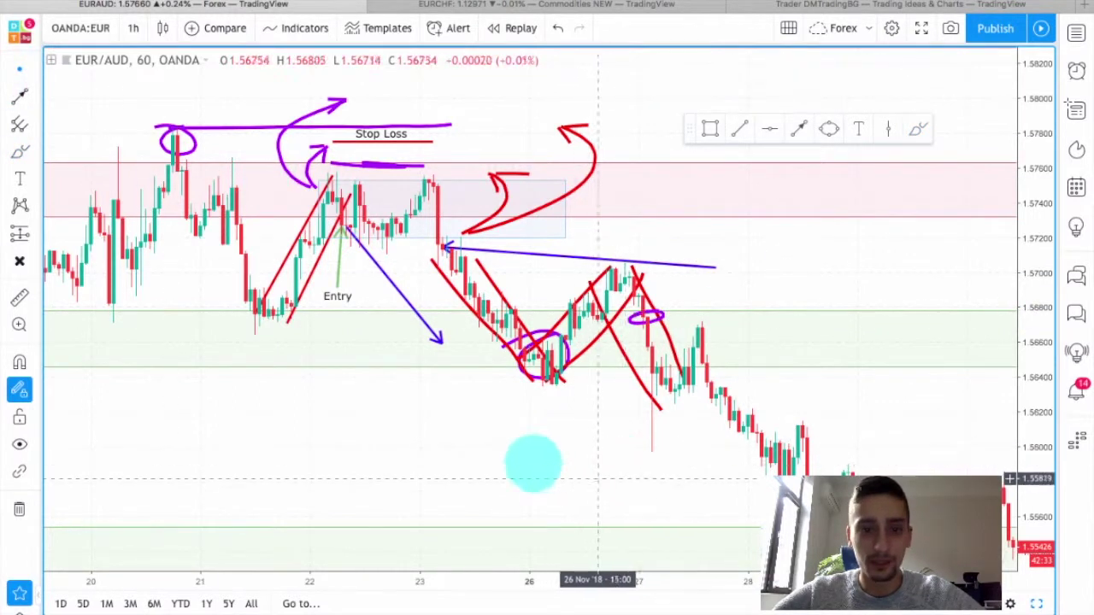
- Brush a purple line under the 27 November lows, channel lines around the following rise and fall, and a circle around the peak between them
{"action": "mouse_move", "coordinate": [630, 464]}
{"action": "left_mouse_down"}
{"action": "mouse_move", "coordinate": [402, 417]}
{"action": "mouse_move", "coordinate": [386, 403]}
{"action": "mouse_move", "coordinate": [415, 402]}
{"action": "mouse_move", "coordinate": [338, 372]}
{"action": "mouse_move", "coordinate": [367, 396]}
{"action": "mouse_move", "coordinate": [464, 398]}
{"action": "left_mouse_up"}
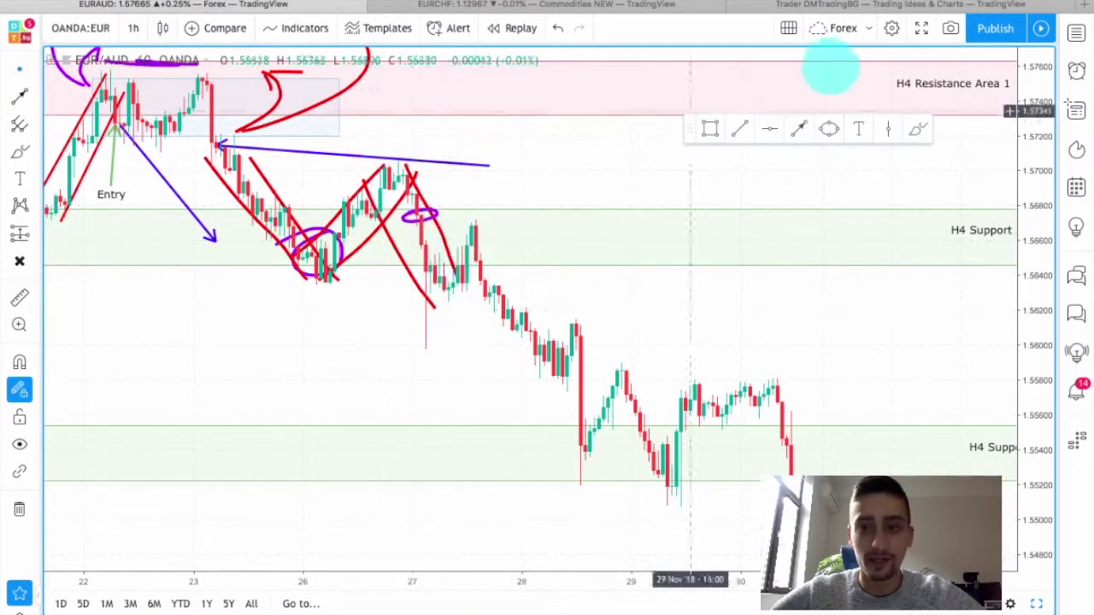
{"action": "left_click", "coordinate": [915, 130]}
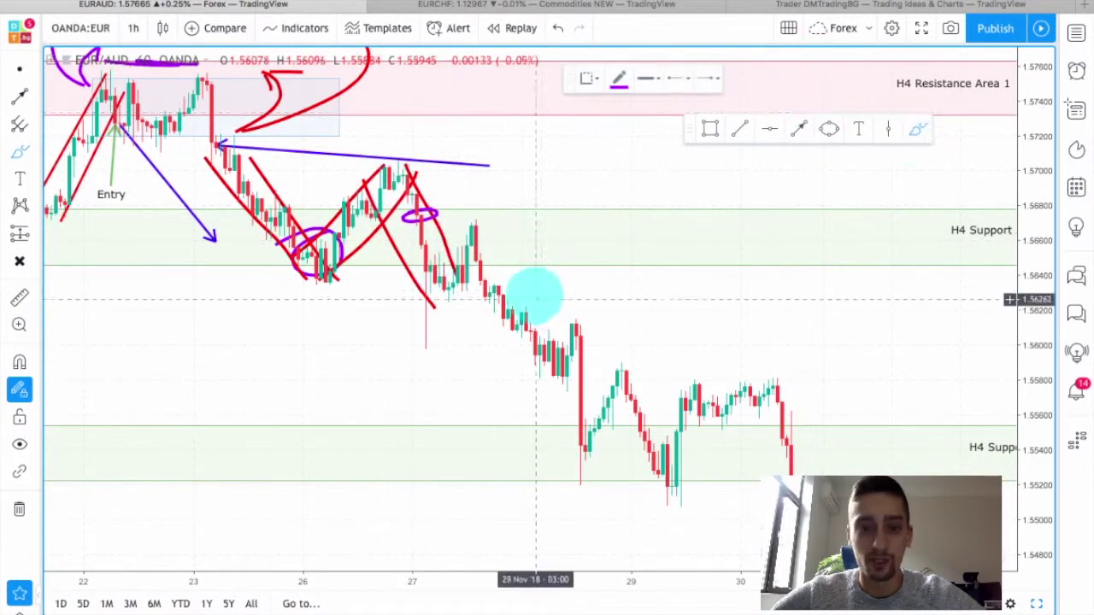
{"action": "left_click_drag", "start_coordinate": [425, 295], "coordinate": [434, 306]}
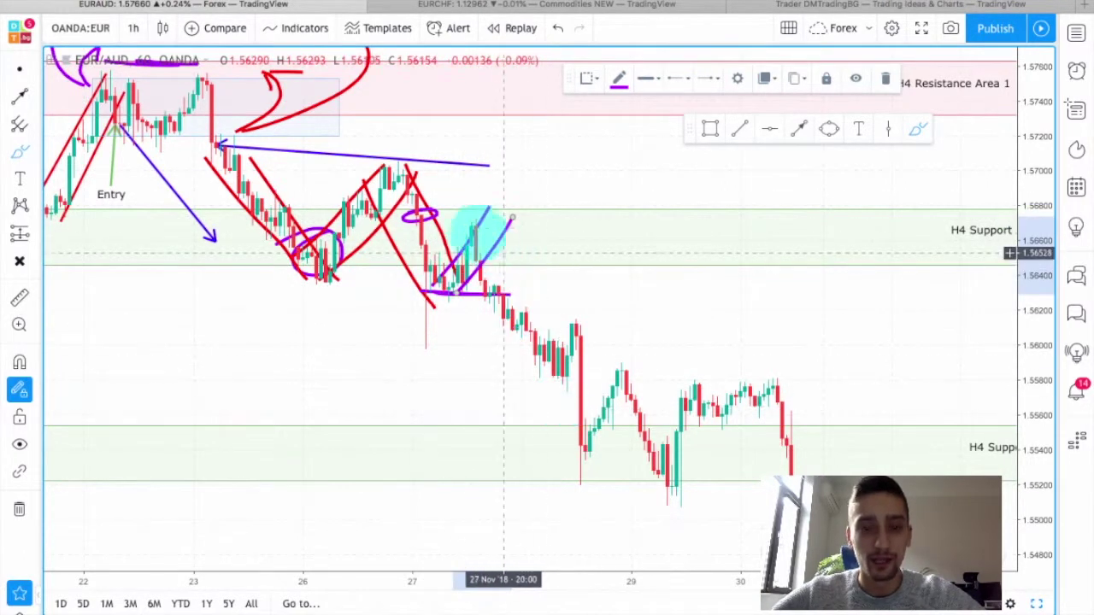
{"action": "left_click_drag", "start_coordinate": [475, 231], "coordinate": [585, 373]}
{"action": "left_click_drag", "start_coordinate": [447, 258], "coordinate": [585, 431]}
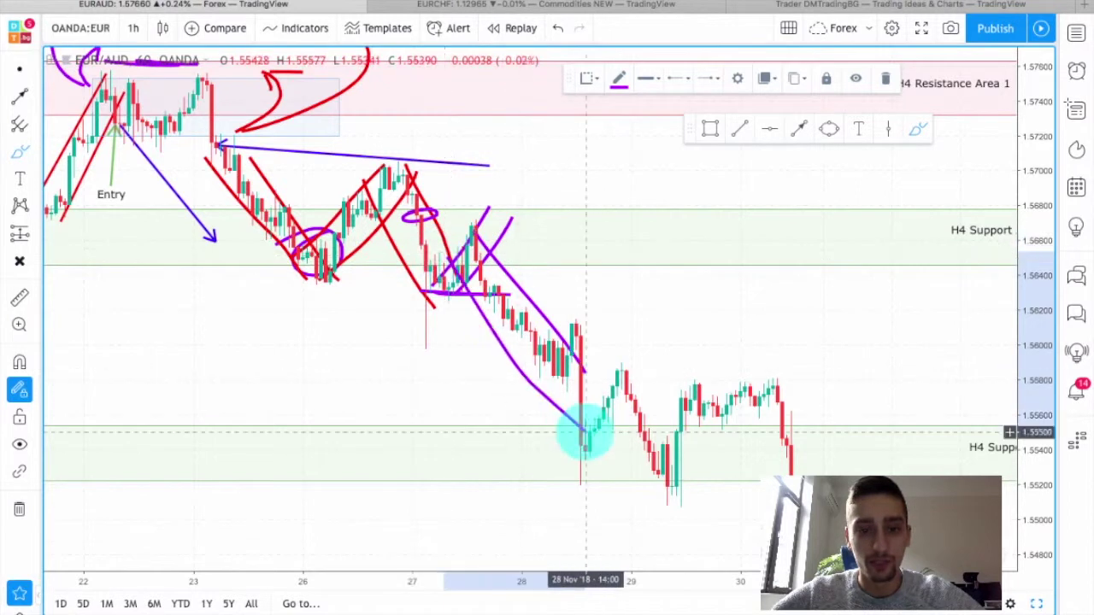
{"action": "left_click_drag", "start_coordinate": [489, 207], "coordinate": [458, 226]}
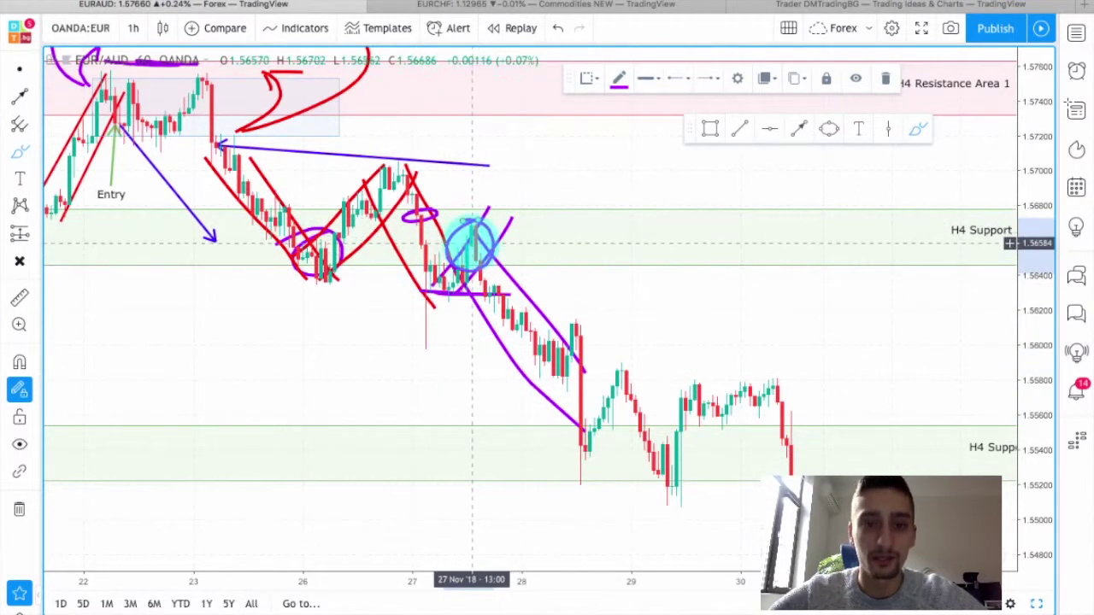
- Draw a blue arrow from about 1.5699 on 29 November to the circled 27 November peak and return to the Dot cursor
{"action": "left_click", "coordinate": [799, 129]}
{"action": "left_click", "coordinate": [708, 172]}
{"action": "left_click", "coordinate": [489, 246]}
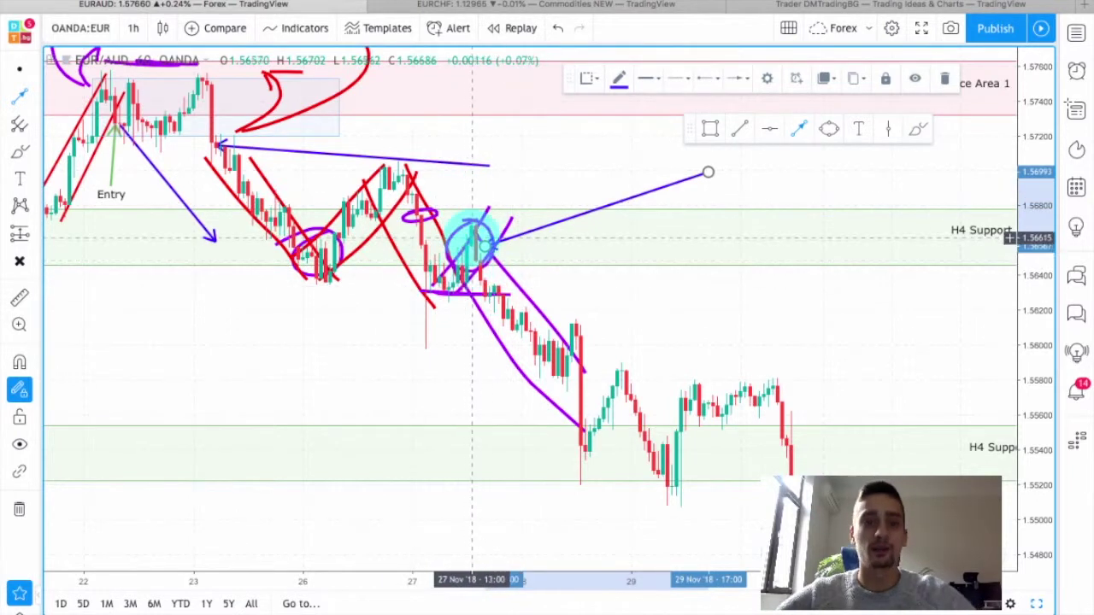
{"action": "left_click", "coordinate": [19, 69]}
{"action": "left_click", "coordinate": [389, 328]}
- Draw a rectangle from about 1.5558 to 1.5579 over the consolidation between 29 and 30 November
{"action": "left_click_drag", "start_coordinate": [432, 391], "coordinate": [219, 310]}
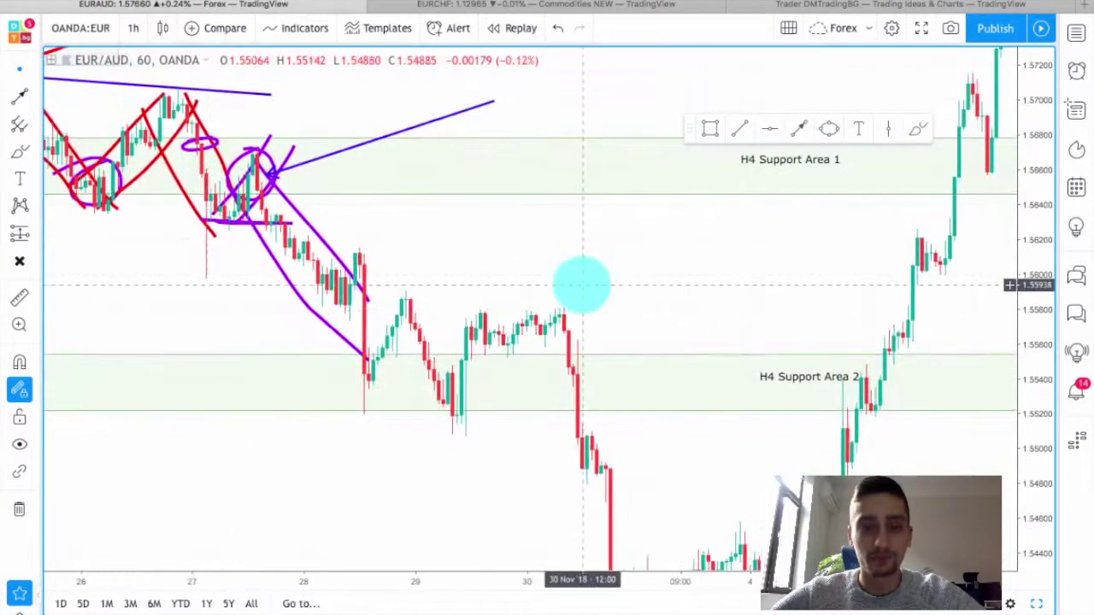
{"action": "left_click", "coordinate": [709, 128]}
{"action": "mouse_move", "coordinate": [457, 347]}
{"action": "left_mouse_down"}
{"action": "mouse_move", "coordinate": [488, 298]}
{"action": "mouse_move", "coordinate": [623, 294]}
{"action": "left_mouse_up"}
{"action": "scroll", "coordinate": [610, 311], "scroll_direction": "left", "scroll_amount": 1}
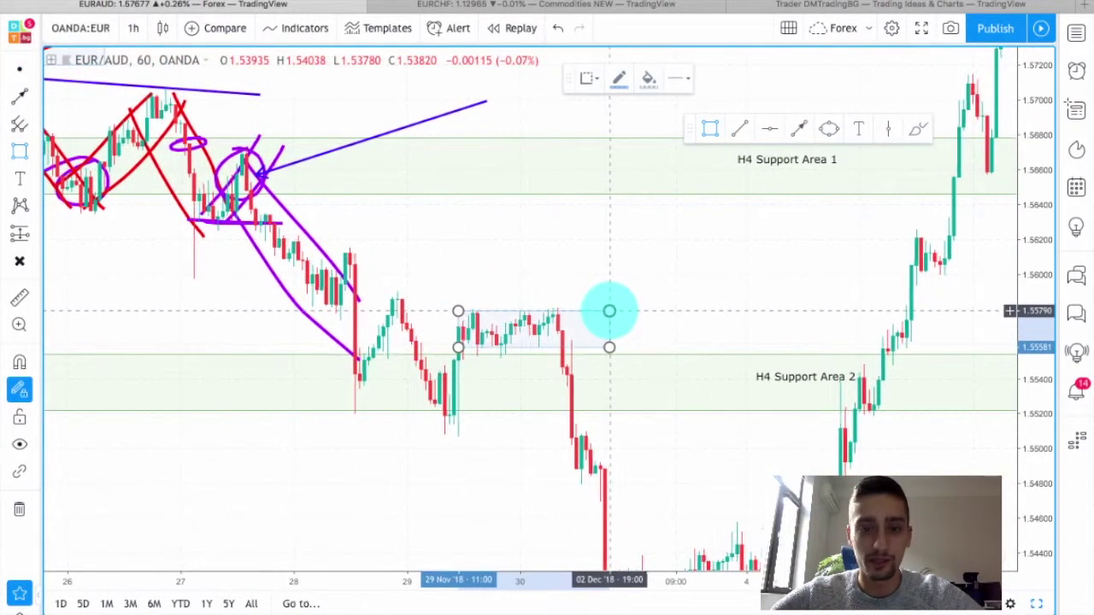
{"action": "left_click", "coordinate": [610, 310]}
- Draw a blue arrow up to the 30 November breakdown candle just below the new rectangle and return to the Dot cursor
{"action": "left_click", "coordinate": [798, 128]}
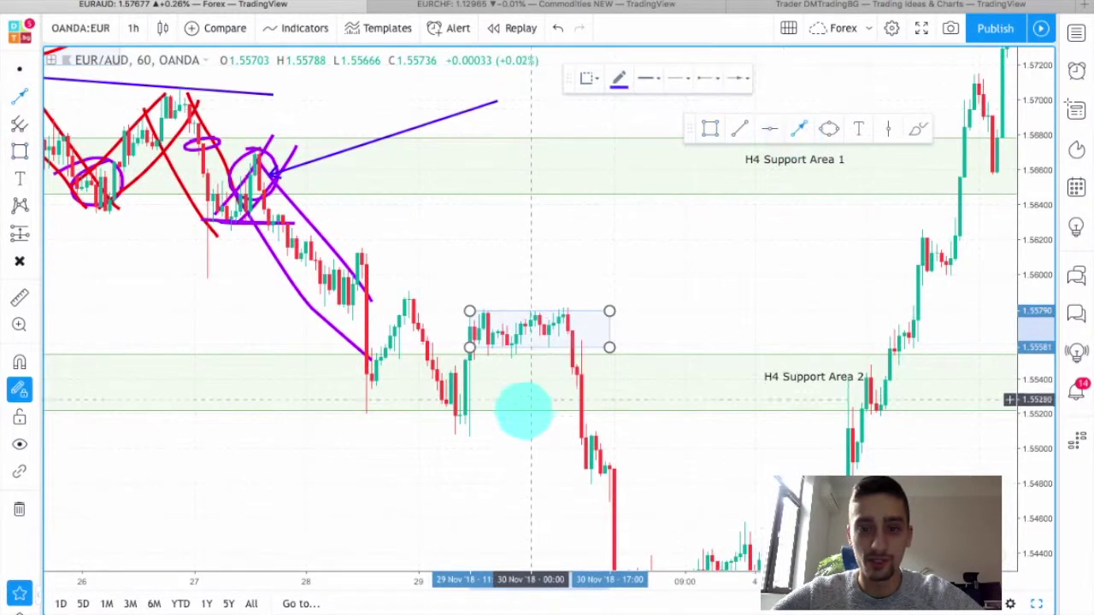
{"action": "left_click_drag", "start_coordinate": [520, 416], "coordinate": [569, 369]}
{"action": "left_click", "coordinate": [569, 369]}
{"action": "left_click", "coordinate": [19, 70]}
{"action": "left_click", "coordinate": [631, 296]}
- Draw a blue arrow from about 1.5468 on 29 November to about 1.5506 on 30 November, beneath H4 Support Area 2
{"action": "left_click_drag", "start_coordinate": [677, 365], "coordinate": [681, 346]}
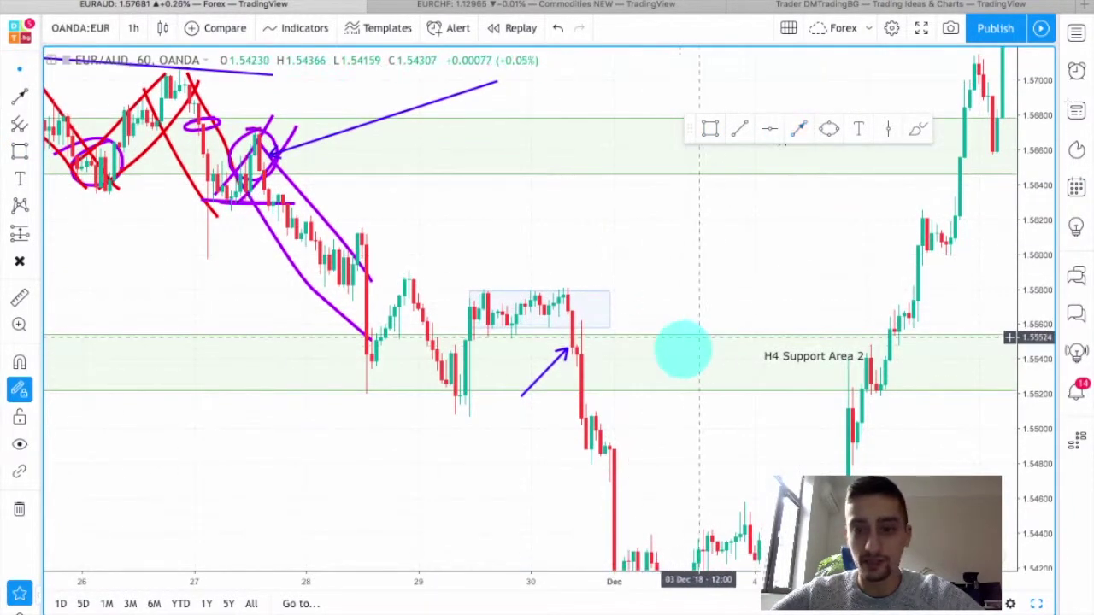
{"action": "left_click_drag", "start_coordinate": [700, 255], "coordinate": [772, 252]}
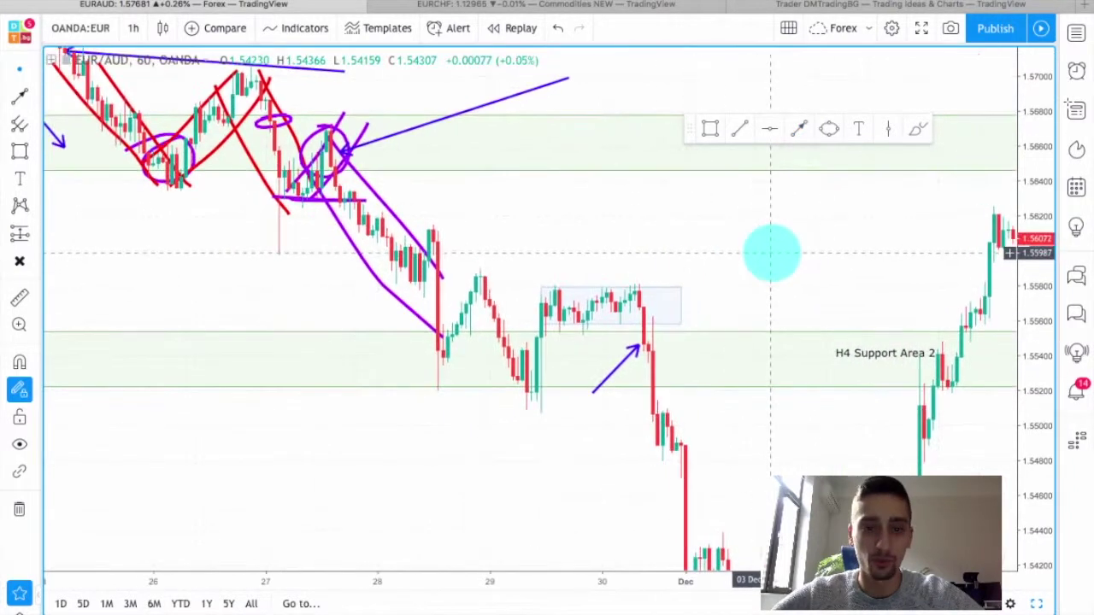
{"action": "scroll", "coordinate": [772, 253], "scroll_direction": "right", "scroll_amount": 8}
{"action": "left_click_drag", "start_coordinate": [467, 292], "coordinate": [974, 263]}
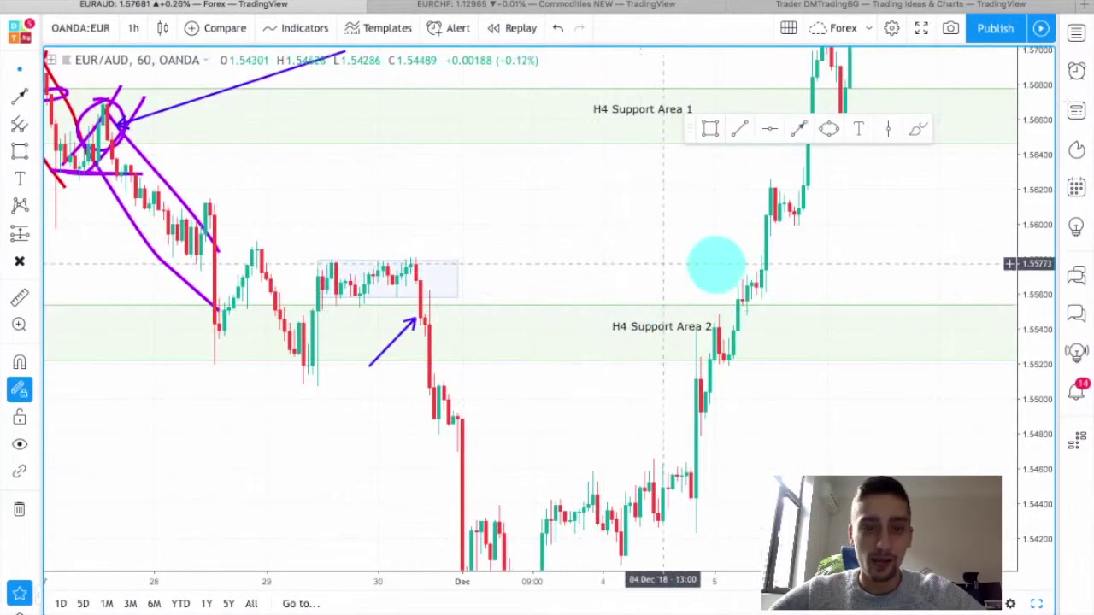
{"action": "scroll", "coordinate": [716, 263], "scroll_direction": "left", "scroll_amount": 2}
{"action": "scroll", "coordinate": [647, 251], "scroll_direction": "left", "scroll_amount": 1}
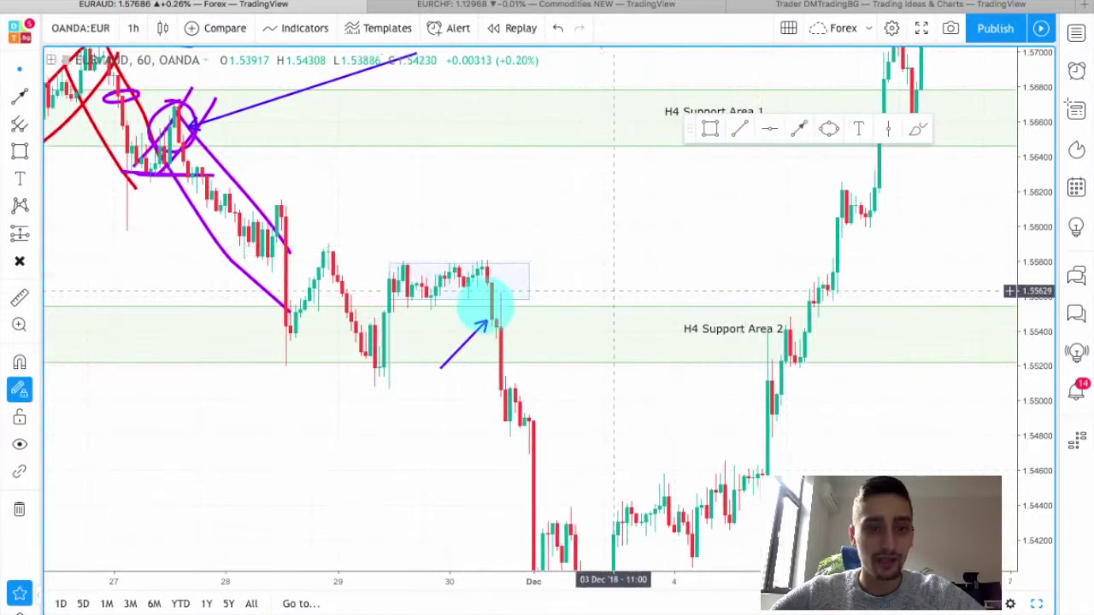
{"action": "left_click_drag", "start_coordinate": [655, 288], "coordinate": [615, 188]}
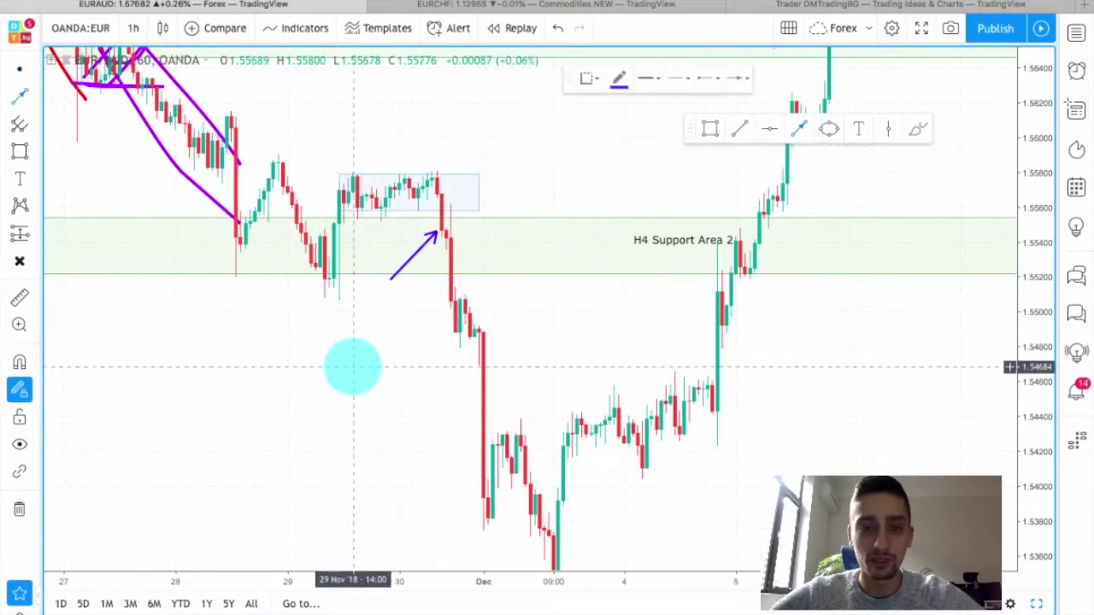
{"action": "left_click_drag", "start_coordinate": [352, 367], "coordinate": [440, 314]}
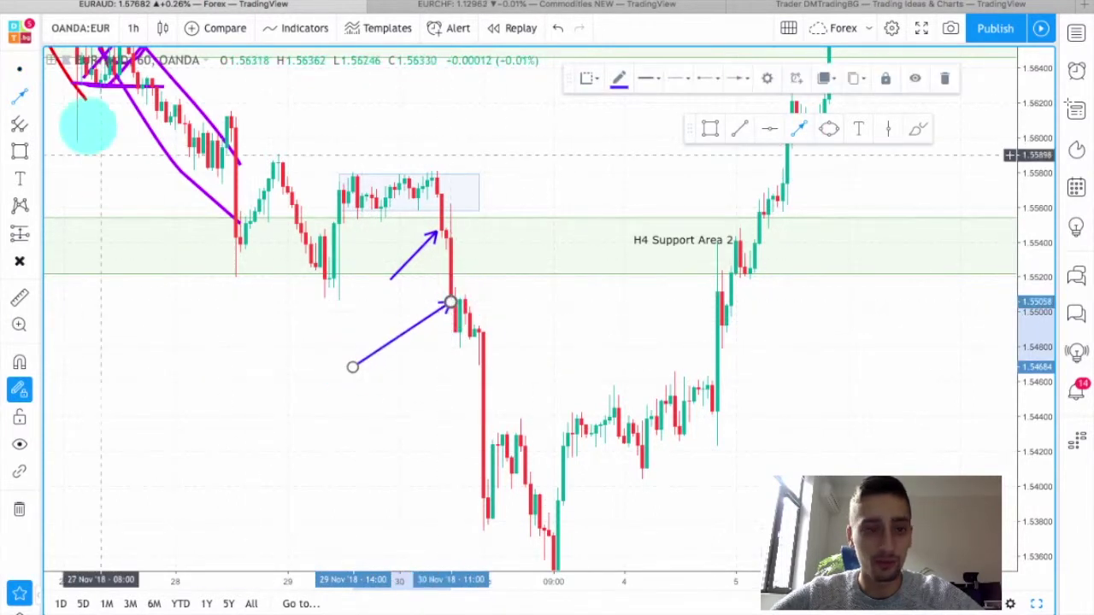
{"action": "left_click", "coordinate": [412, 445]}
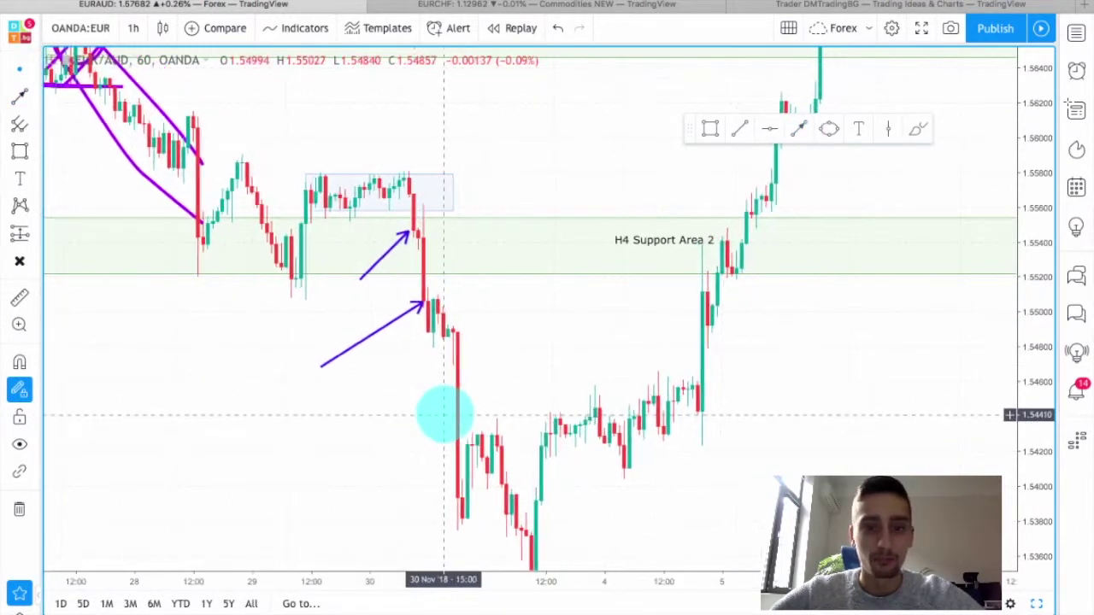
- Draw a rectangle from about 1.5485 to 1.5509 over the consolidation below H4 Support Area 2, extending from 30 November to 3 December
{"action": "left_click_drag", "start_coordinate": [522, 334], "coordinate": [687, 482]}
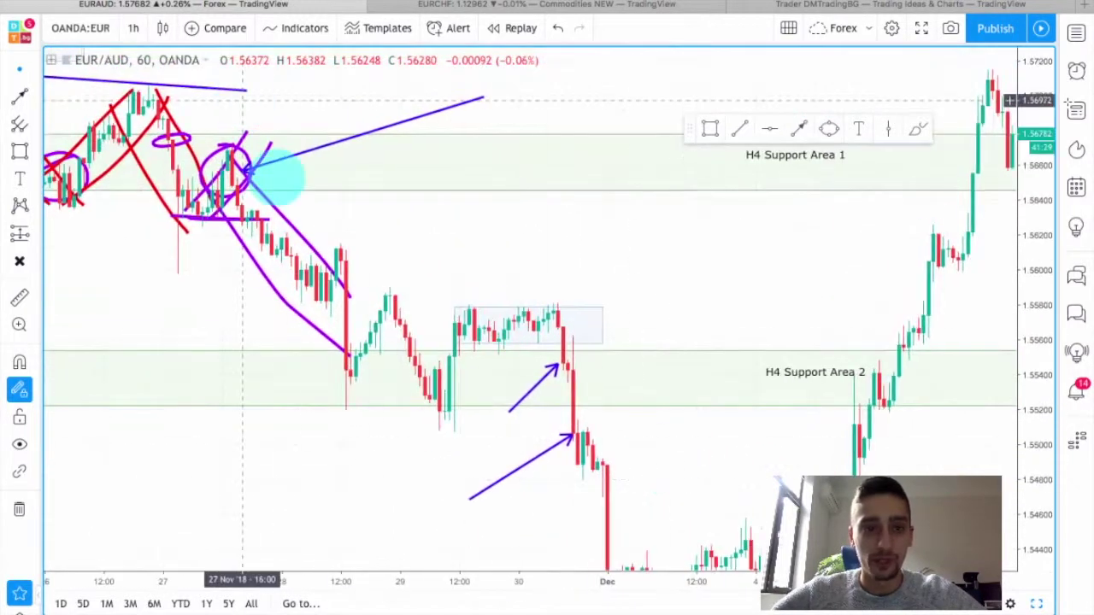
{"action": "left_click_drag", "start_coordinate": [720, 280], "coordinate": [801, 266]}
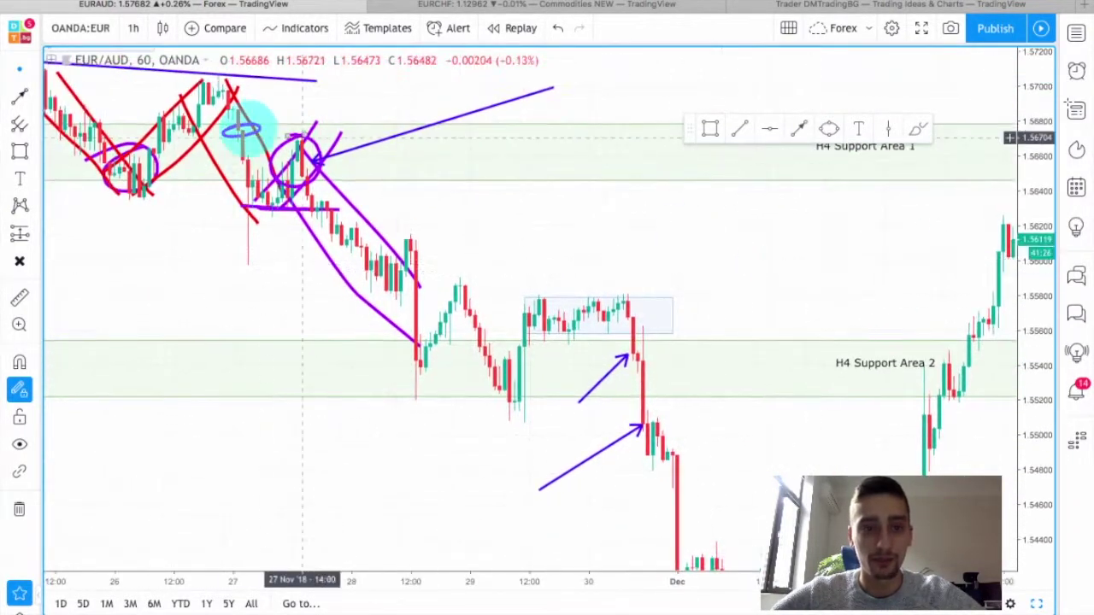
{"action": "left_click_drag", "start_coordinate": [768, 313], "coordinate": [556, 274]}
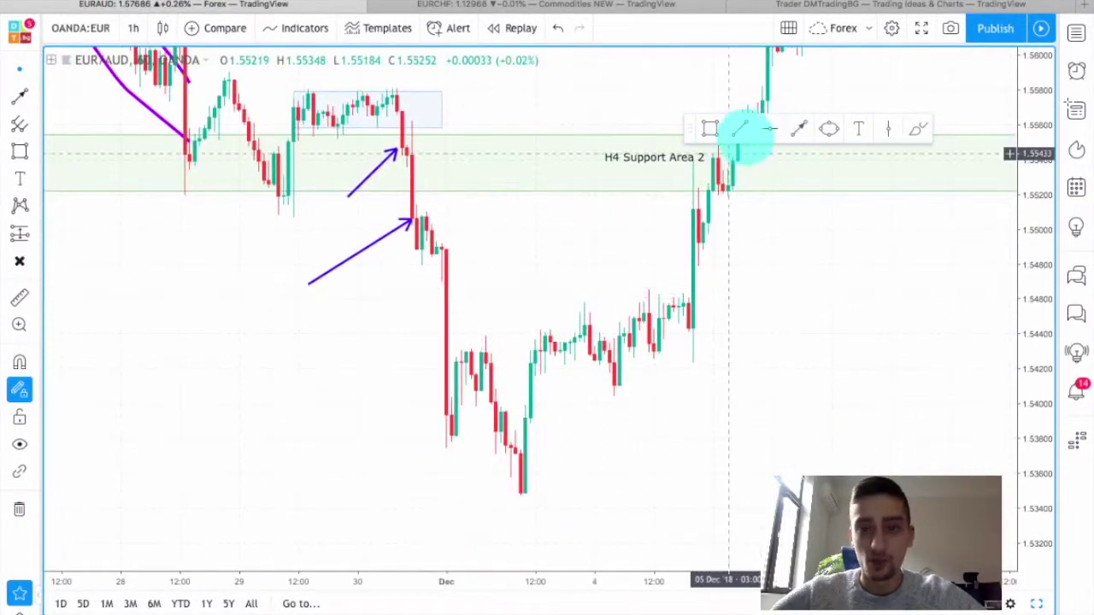
{"action": "left_click", "coordinate": [710, 129]}
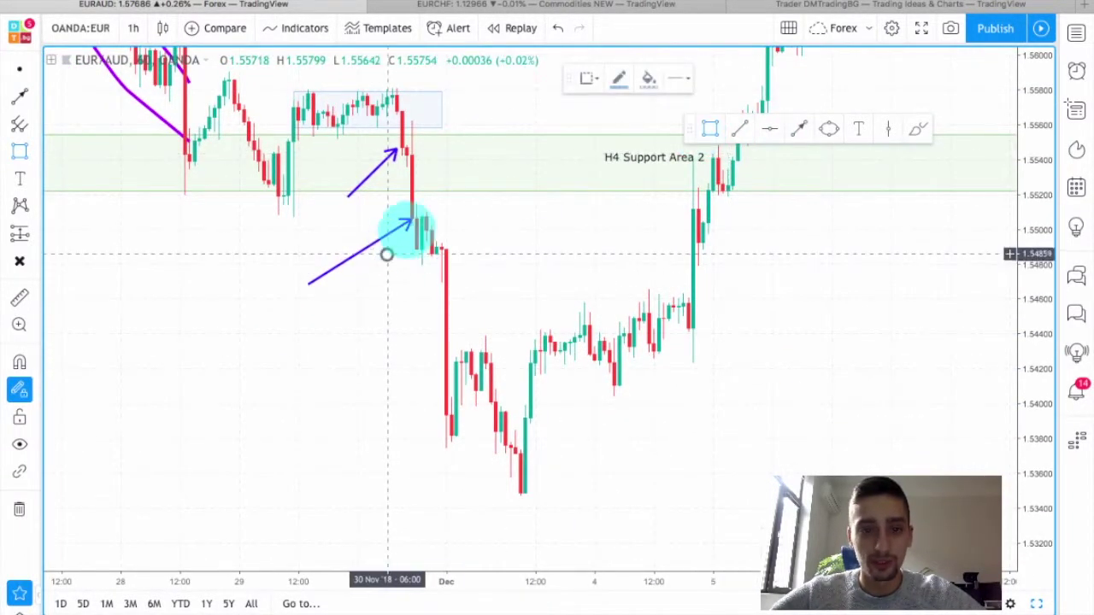
{"action": "left_click_drag", "start_coordinate": [387, 254], "coordinate": [520, 213]}
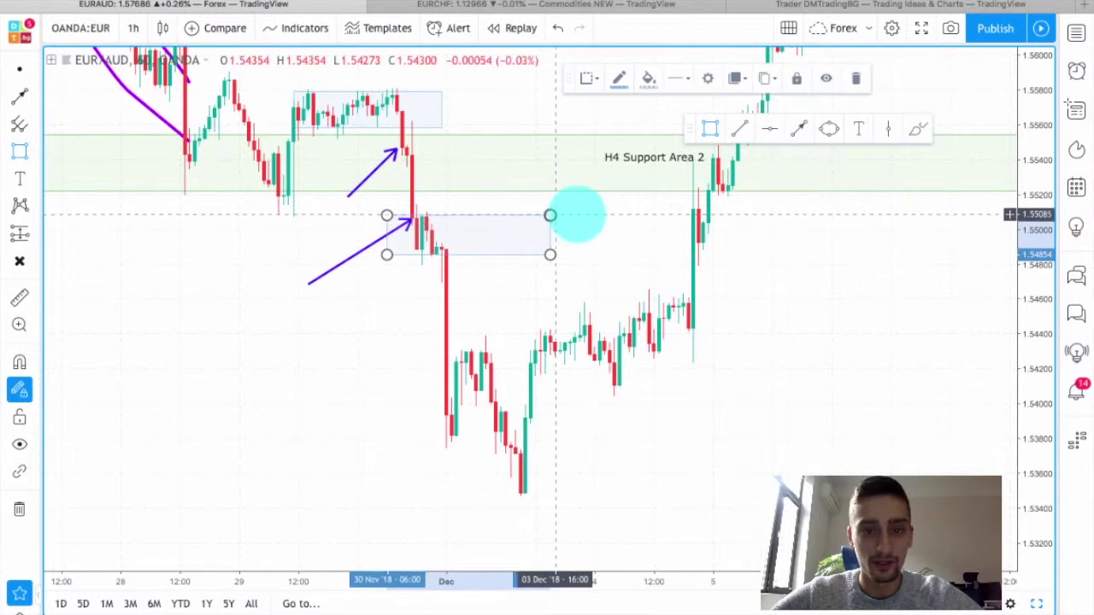
- Draw a blue arrow from about 1.5417 on 29 November to about 1.5395 at the end of the long bearish candle on 30 November
{"action": "left_click", "coordinate": [799, 128]}
{"action": "left_click", "coordinate": [328, 373]}
{"action": "left_click", "coordinate": [442, 412]}
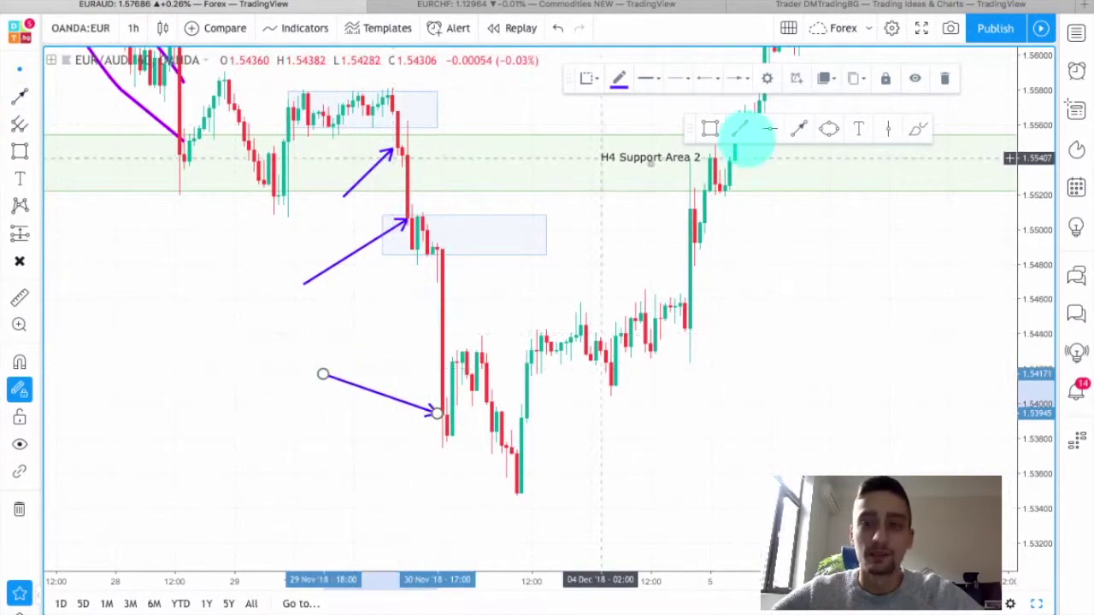
- Brush purple crosses at the tails of the three blue arrows pointing to the 30 November breakdowns
{"action": "left_click", "coordinate": [910, 130]}
{"action": "mouse_move", "coordinate": [284, 380]}
{"action": "left_mouse_down"}
{"action": "mouse_move", "coordinate": [312, 358]}
{"action": "mouse_move", "coordinate": [309, 381]}
{"action": "left_mouse_up"}
{"action": "mouse_move", "coordinate": [298, 277]}
{"action": "left_mouse_down"}
{"action": "mouse_move", "coordinate": [264, 297]}
{"action": "mouse_move", "coordinate": [294, 309]}
{"action": "left_mouse_up"}
{"action": "mouse_move", "coordinate": [331, 192]}
{"action": "left_mouse_down"}
{"action": "mouse_move", "coordinate": [289, 212]}
{"action": "mouse_move", "coordinate": [329, 241]}
{"action": "left_mouse_up"}
{"action": "scroll", "coordinate": [248, 239], "scroll_direction": "down", "scroll_amount": 1}
{"action": "mouse_move", "coordinate": [185, 249]}
{"action": "left_mouse_down"}
{"action": "mouse_move", "coordinate": [391, 484]}
{"action": "mouse_move", "coordinate": [447, 442]}
{"action": "left_mouse_up"}
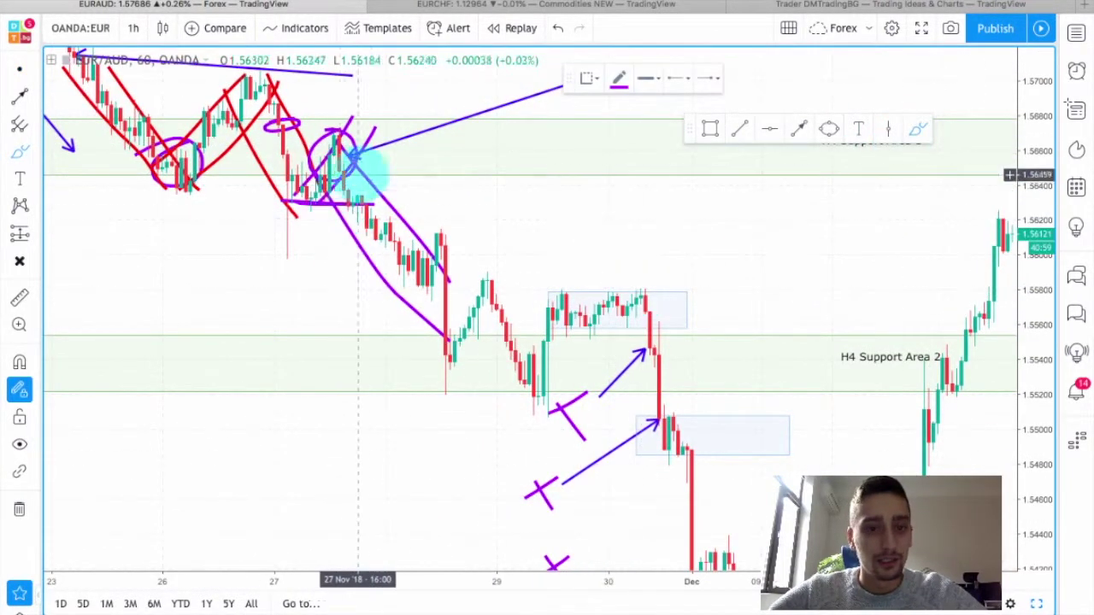
- Brush purple check marks beside the 27 November swing high and at the 23 November breakdown below the upper consolidation
{"action": "left_click_drag", "start_coordinate": [382, 162], "coordinate": [413, 152]}
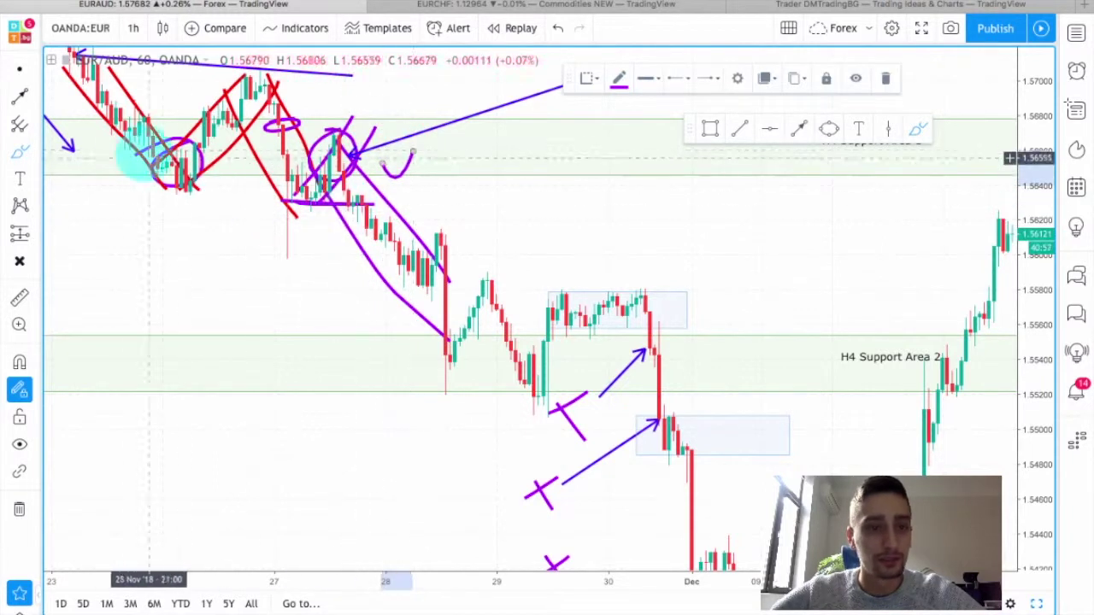
{"action": "left_click_drag", "start_coordinate": [161, 252], "coordinate": [423, 442]}
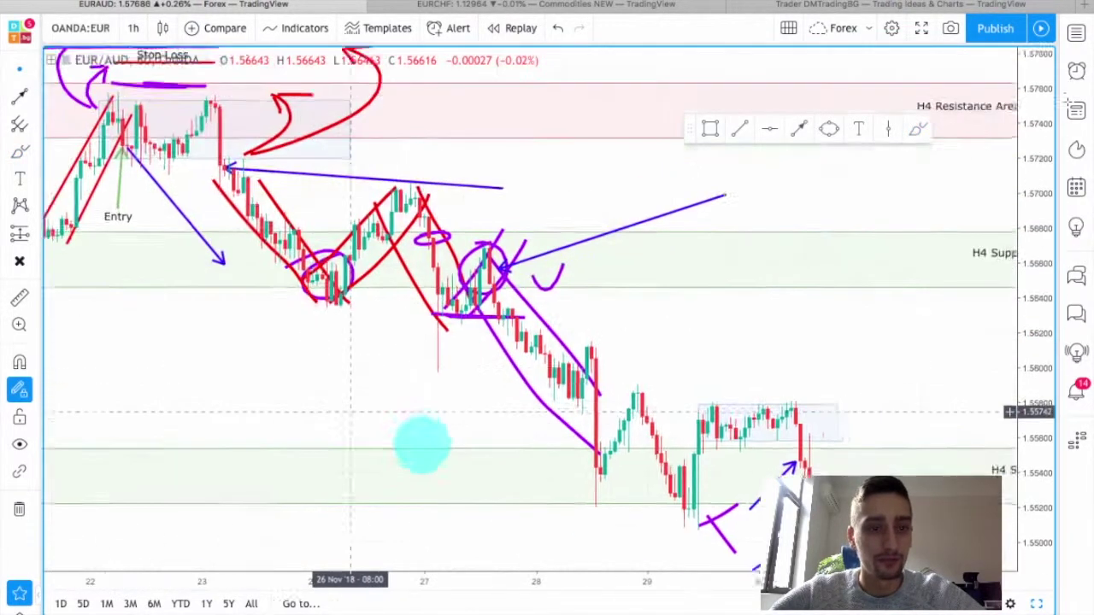
{"action": "left_click", "coordinate": [919, 128]}
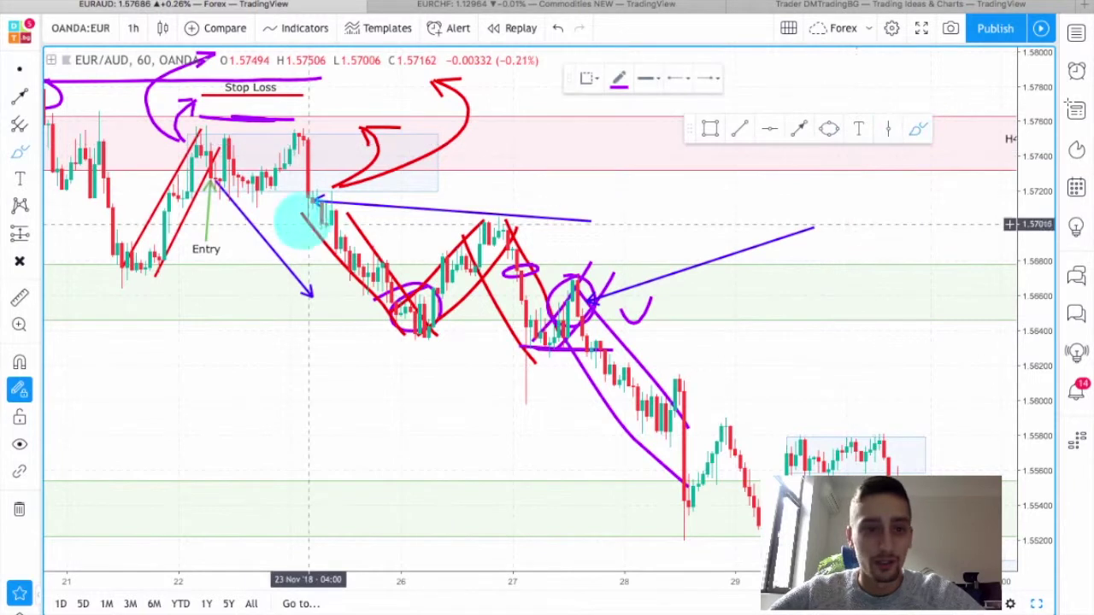
{"action": "left_click_drag", "start_coordinate": [305, 202], "coordinate": [318, 176]}
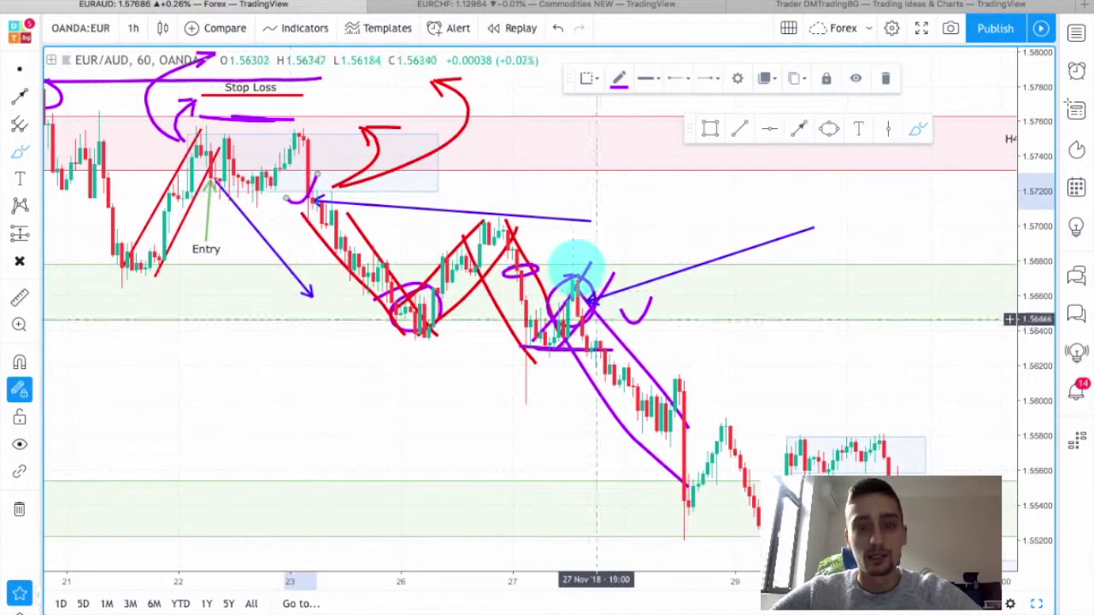
{"action": "key", "text": "Escape"}
- Review the EUR/AUD decline from 22 to 30 November, and switch to the EUR/CHF hourly chart
{"action": "left_click_drag", "start_coordinate": [669, 230], "coordinate": [499, 178]}
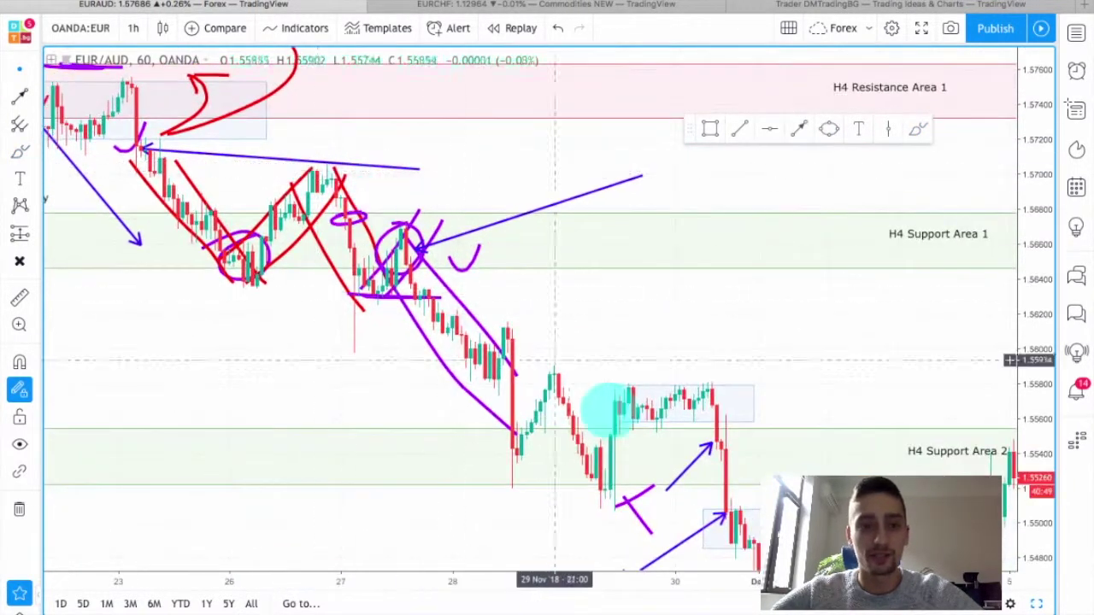
{"action": "left_click_drag", "start_coordinate": [546, 272], "coordinate": [643, 323]}
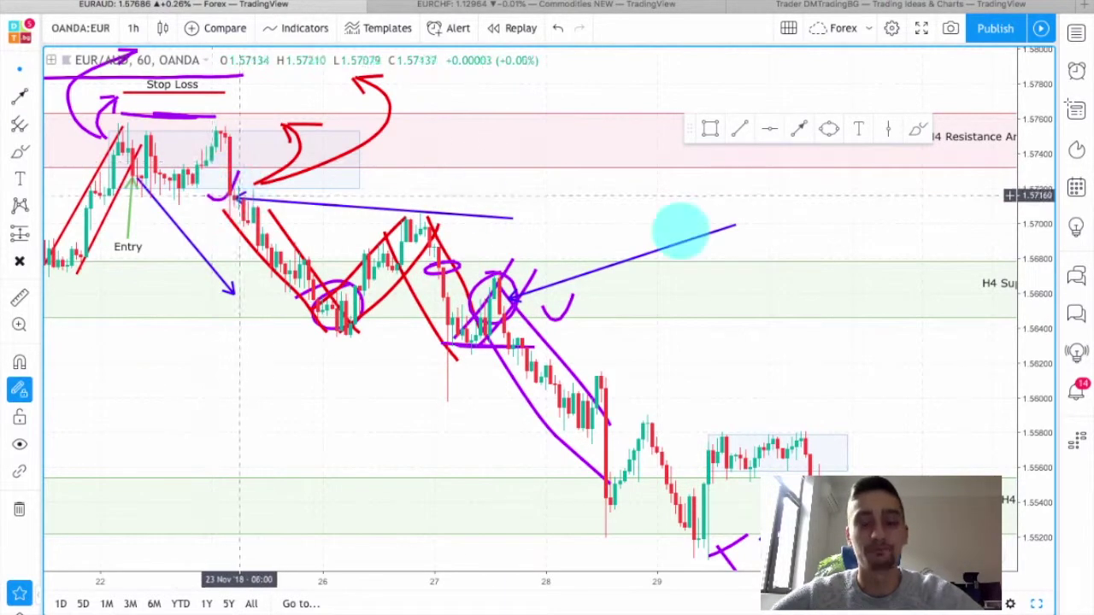
{"action": "left_click", "coordinate": [714, 224]}
{"action": "left_click_drag", "start_coordinate": [714, 219], "coordinate": [813, 256]}
{"action": "left_click_drag", "start_coordinate": [868, 220], "coordinate": [826, 222]}
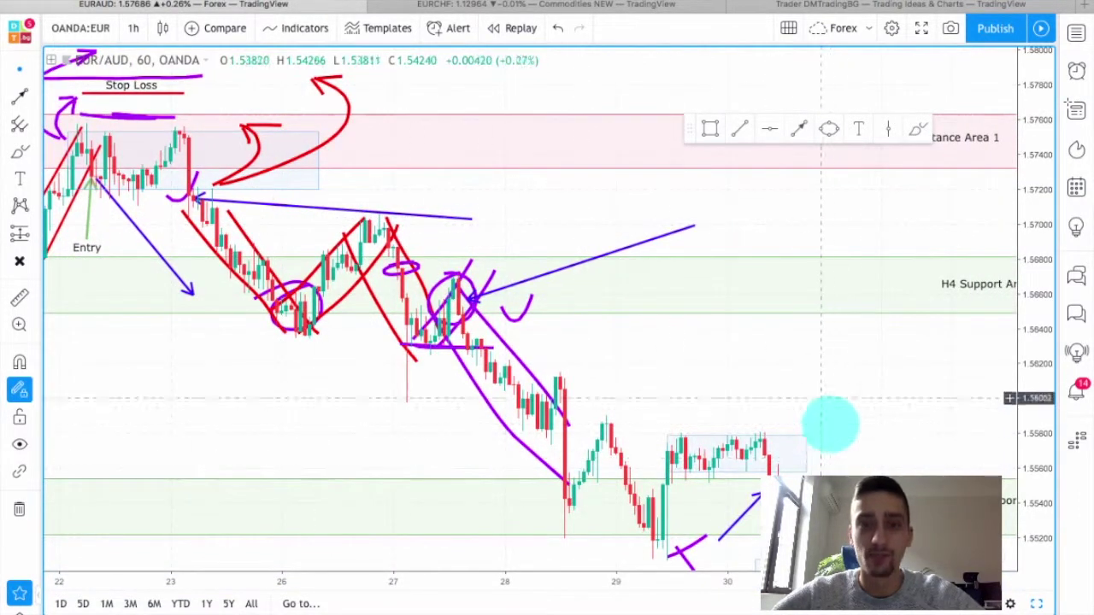
{"action": "left_click", "coordinate": [506, 6]}
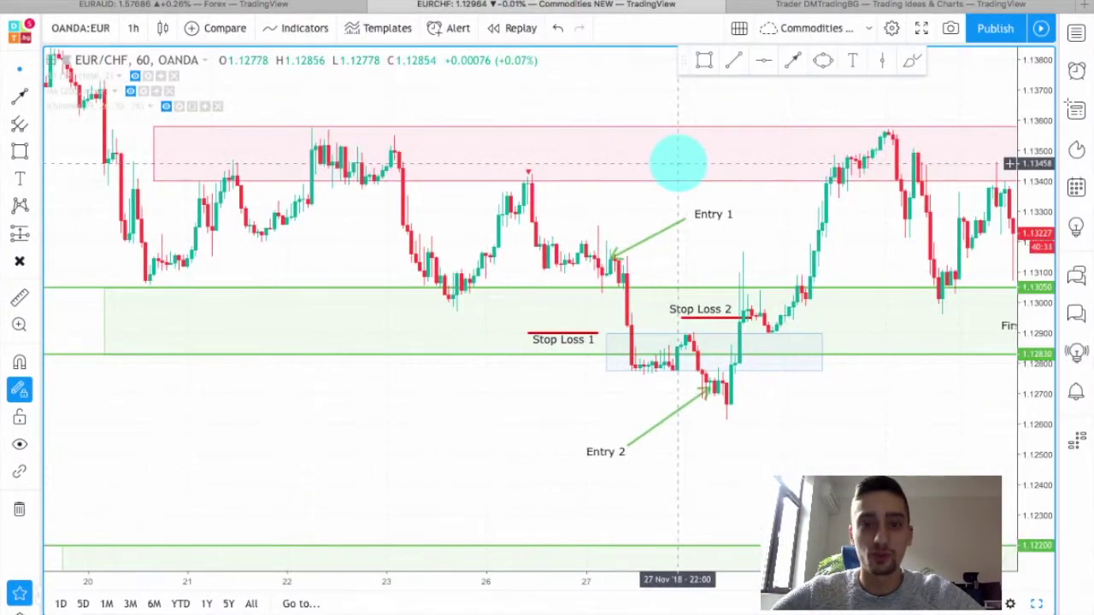
{"action": "left_click_drag", "start_coordinate": [749, 222], "coordinate": [664, 202]}
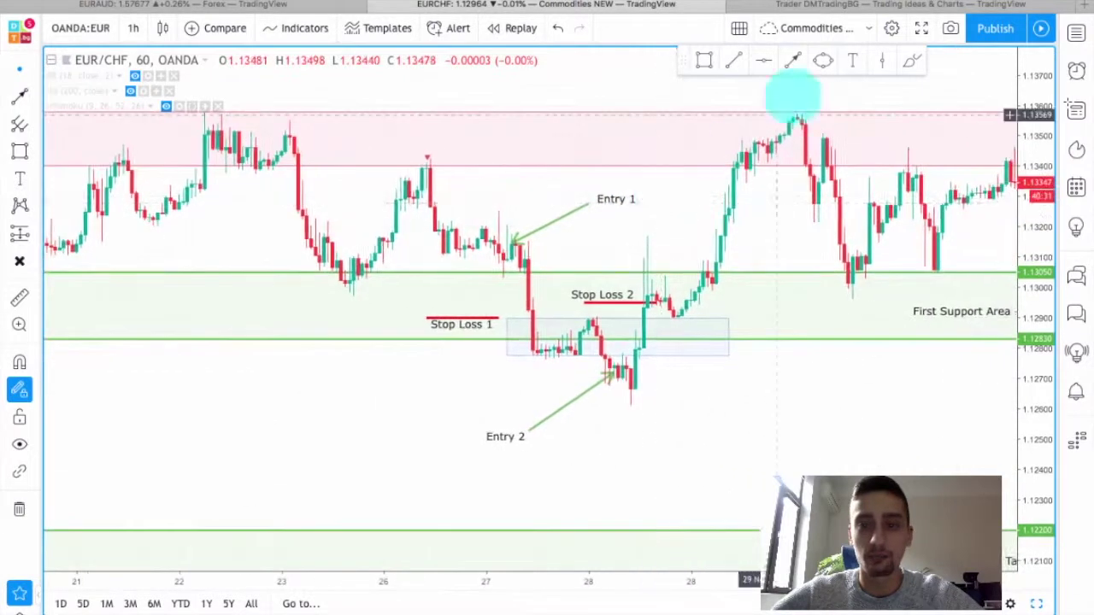
- Look up the published EUR/CHF short plan among the trader's ideas, and return to the EUR/CHF chart
{"action": "left_click", "coordinate": [869, 5]}
{"action": "scroll", "coordinate": [726, 269], "scroll_direction": "up", "scroll_amount": 5}
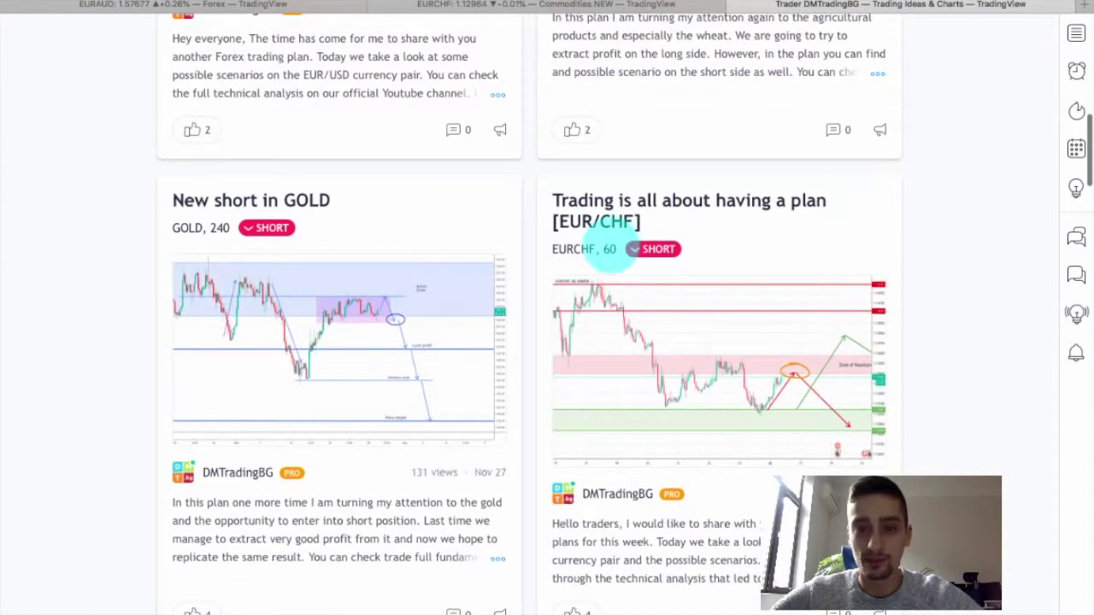
{"action": "left_click", "coordinate": [455, 4]}
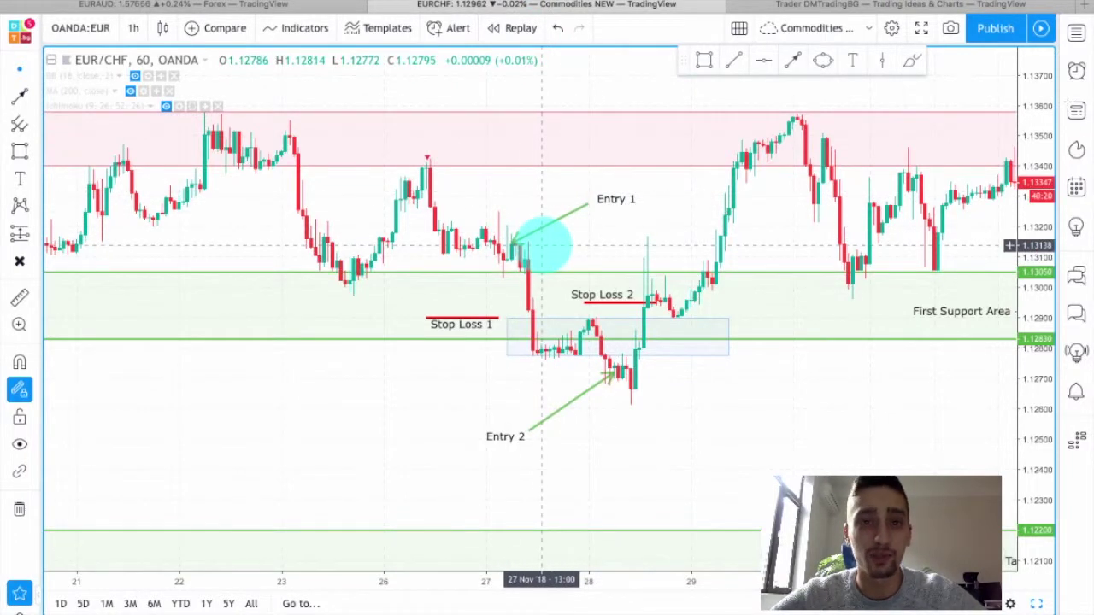
- Brush a blue circle around the Entry 1 point and a blue arrow pointing to the 26 November peak on EUR/CHF
{"action": "left_click_drag", "start_coordinate": [541, 245], "coordinate": [677, 247]}
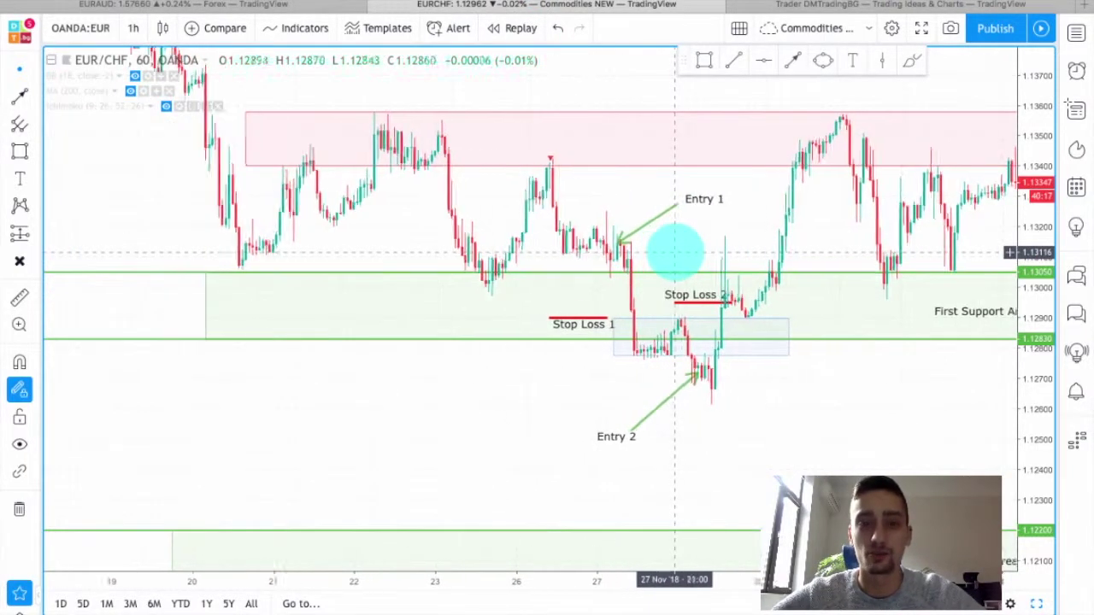
{"action": "left_click_drag", "start_coordinate": [857, 392], "coordinate": [762, 402]}
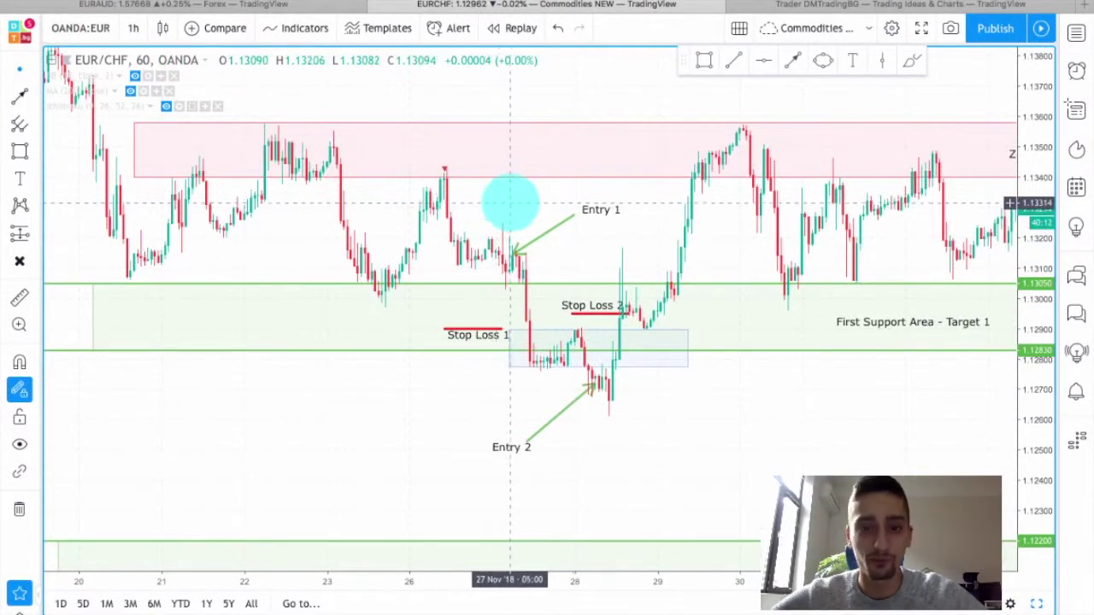
{"action": "scroll", "coordinate": [510, 203], "scroll_direction": "up", "scroll_amount": 1}
{"action": "scroll", "coordinate": [681, 418], "scroll_direction": "up", "scroll_amount": 2}
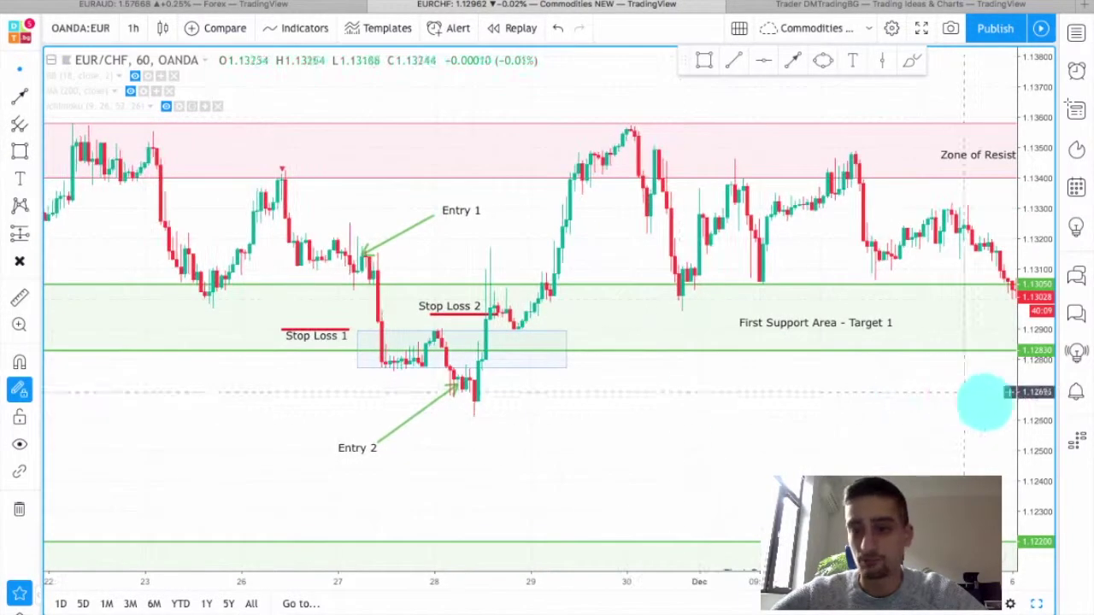
{"action": "left_click_drag", "start_coordinate": [801, 398], "coordinate": [884, 419]}
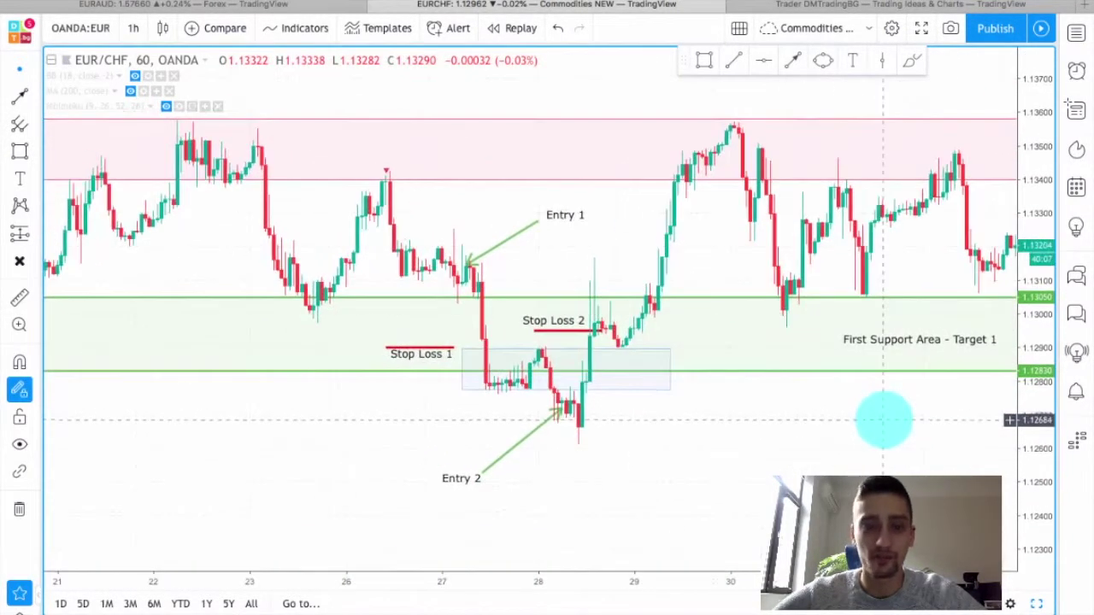
{"action": "left_click_drag", "start_coordinate": [806, 371], "coordinate": [855, 402]}
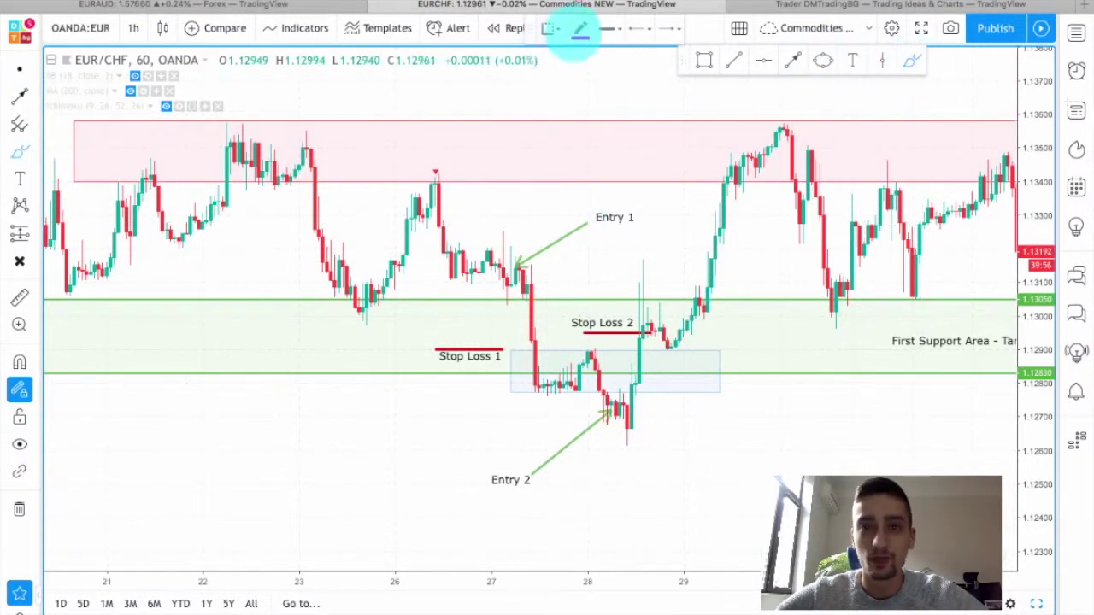
{"action": "left_click", "coordinate": [579, 30]}
{"action": "left_click", "coordinate": [667, 74]}
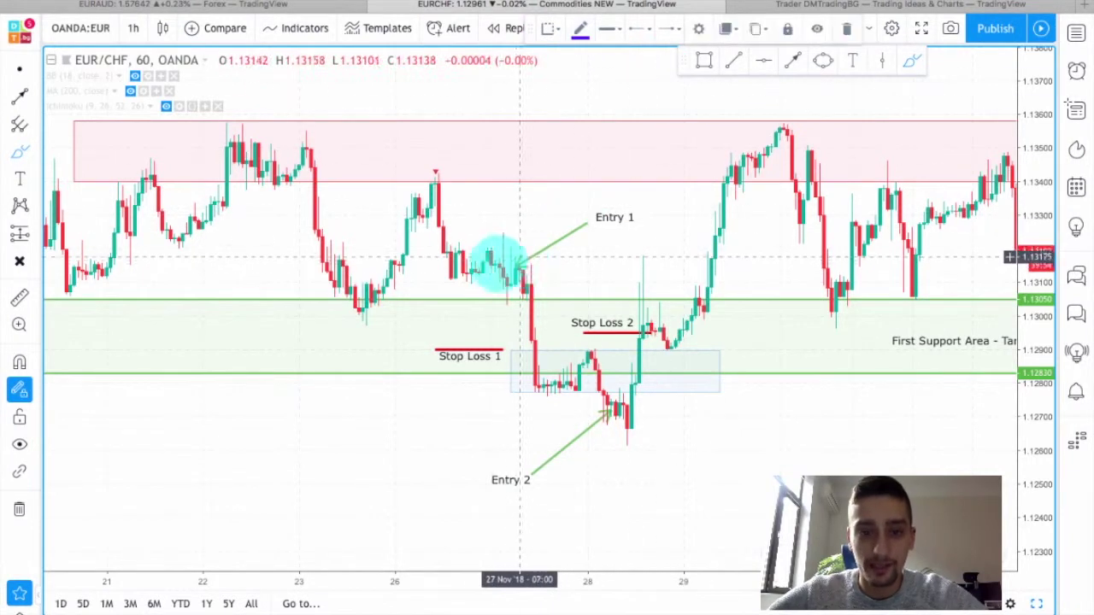
{"action": "mouse_move", "coordinate": [463, 150]}
{"action": "left_mouse_down"}
{"action": "mouse_move", "coordinate": [436, 160]}
{"action": "mouse_move", "coordinate": [461, 160]}
{"action": "left_mouse_up"}
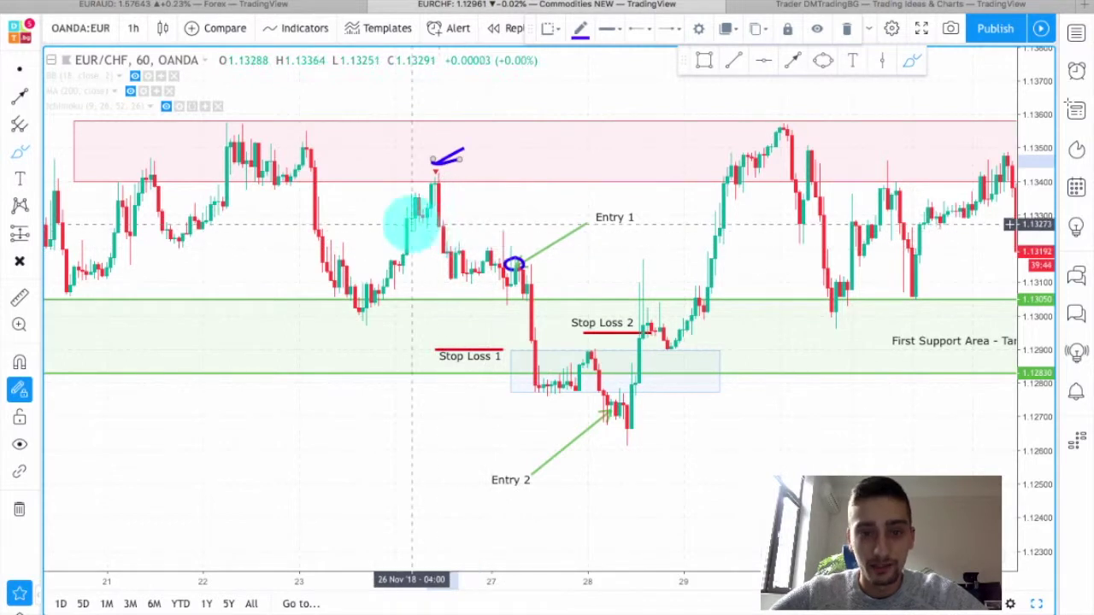
- Brush two descending blue channel lines along the 26–27 November consolidation, with an arrow pointing up at the lower line near Entry 1
{"action": "left_click_drag", "start_coordinate": [412, 225], "coordinate": [539, 269]}
{"action": "left_click", "coordinate": [560, 274]}
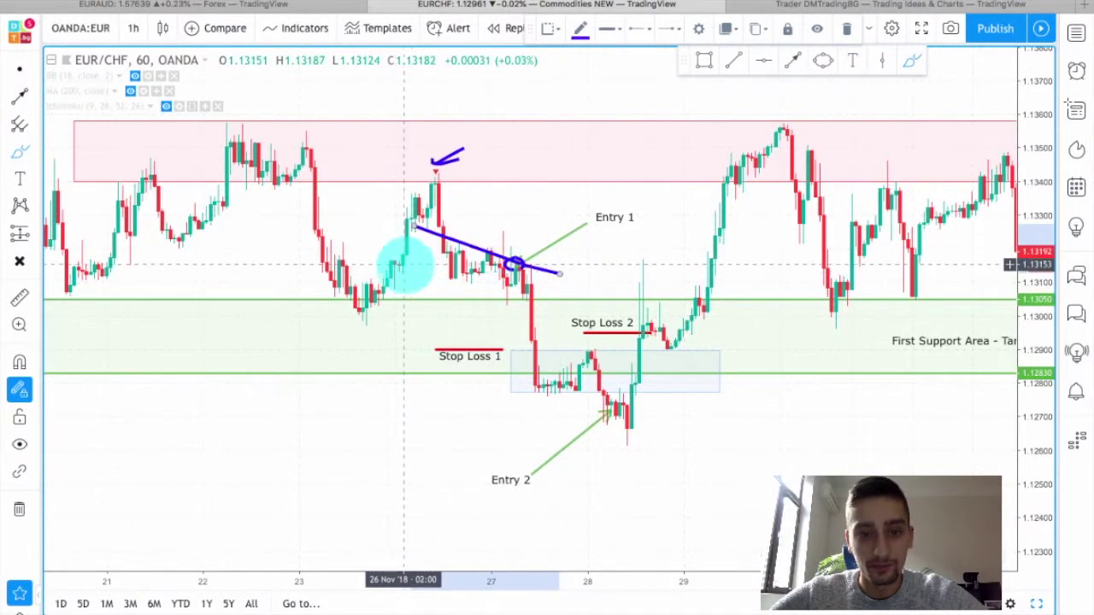
{"action": "left_click_drag", "start_coordinate": [405, 267], "coordinate": [516, 303]}
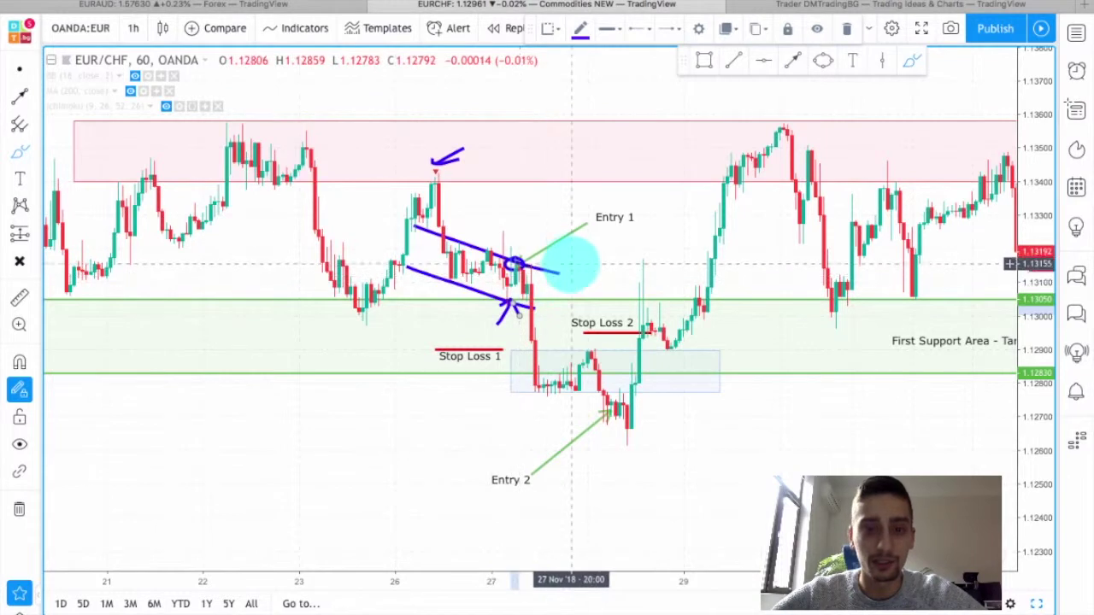
- Brush a blue arrow rising from the circled Entry 1 point to about 1.1340 at the resistance zone's lower edge
{"action": "scroll", "coordinate": [571, 265], "scroll_direction": "up", "scroll_amount": 1}
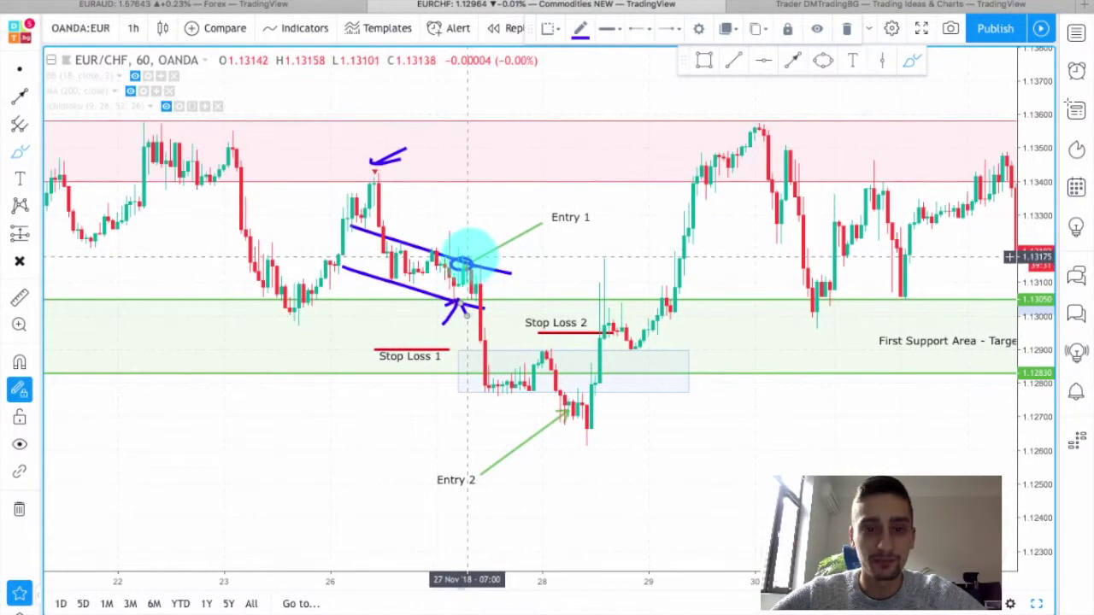
{"action": "left_click_drag", "start_coordinate": [468, 257], "coordinate": [508, 185]}
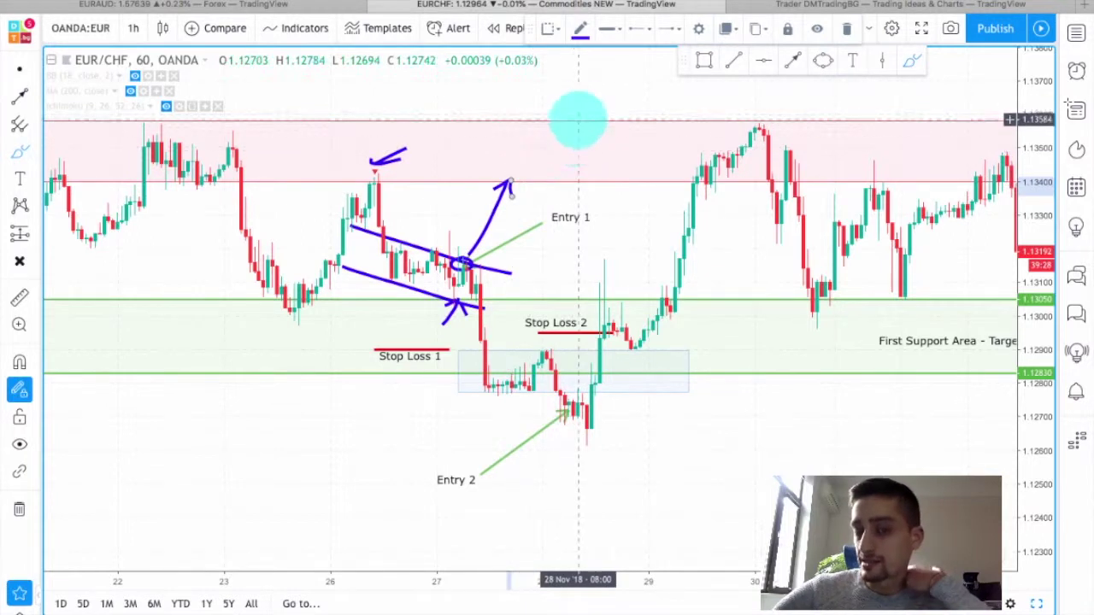
{"action": "scroll", "coordinate": [572, 176], "scroll_direction": "up", "scroll_amount": 2}
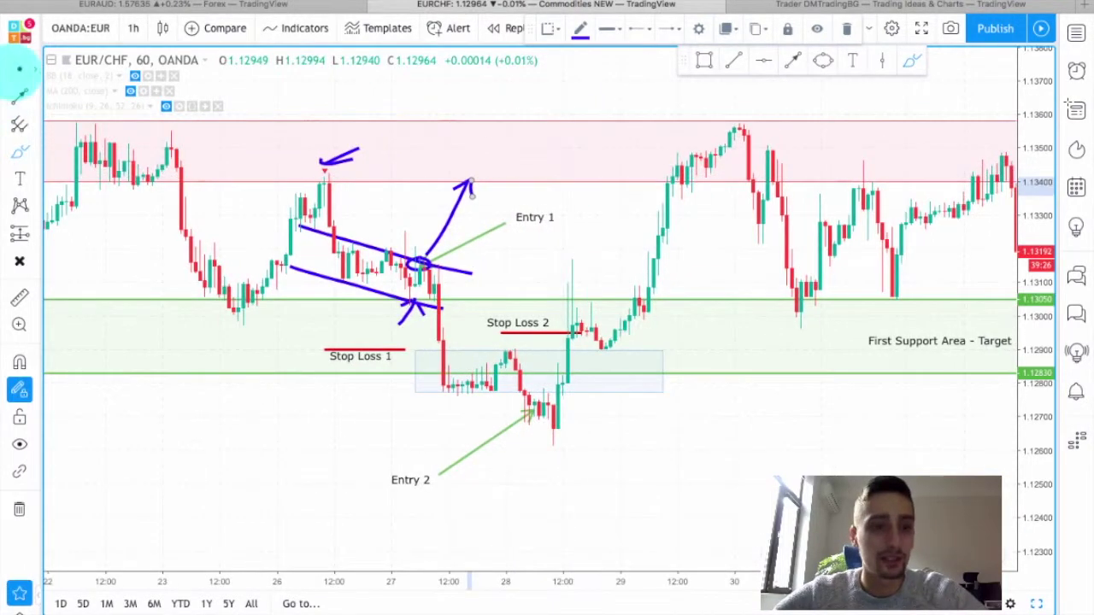
{"action": "left_click_drag", "start_coordinate": [330, 428], "coordinate": [384, 410]}
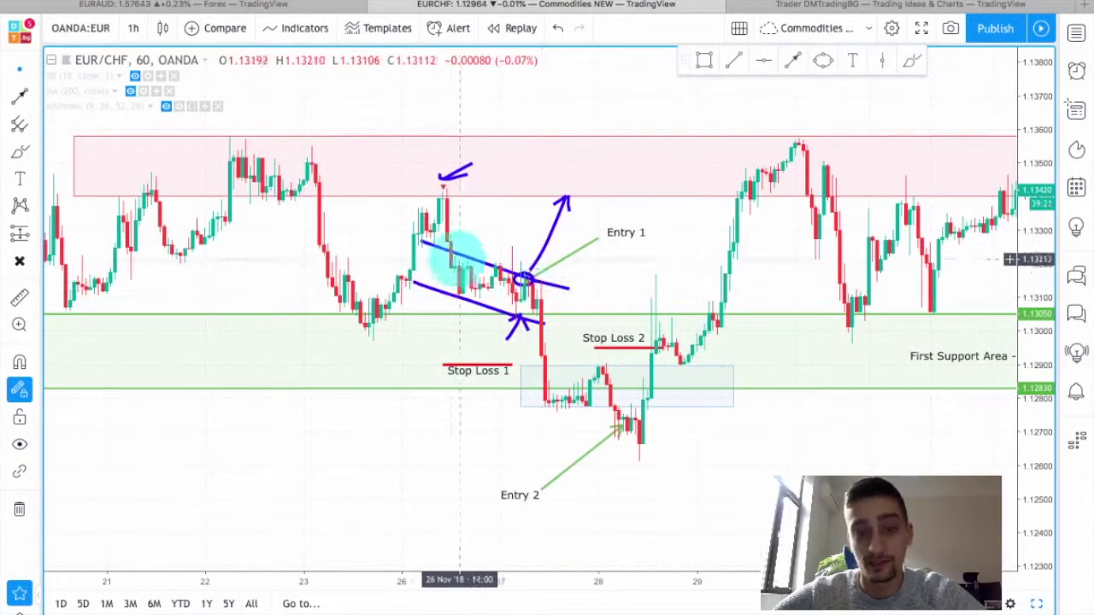
- Switch the EUR/CHF chart to the 15-minute interval
{"action": "left_click_drag", "start_coordinate": [638, 274], "coordinate": [517, 272]}
{"action": "scroll", "coordinate": [559, 271], "scroll_direction": "right", "scroll_amount": 2}
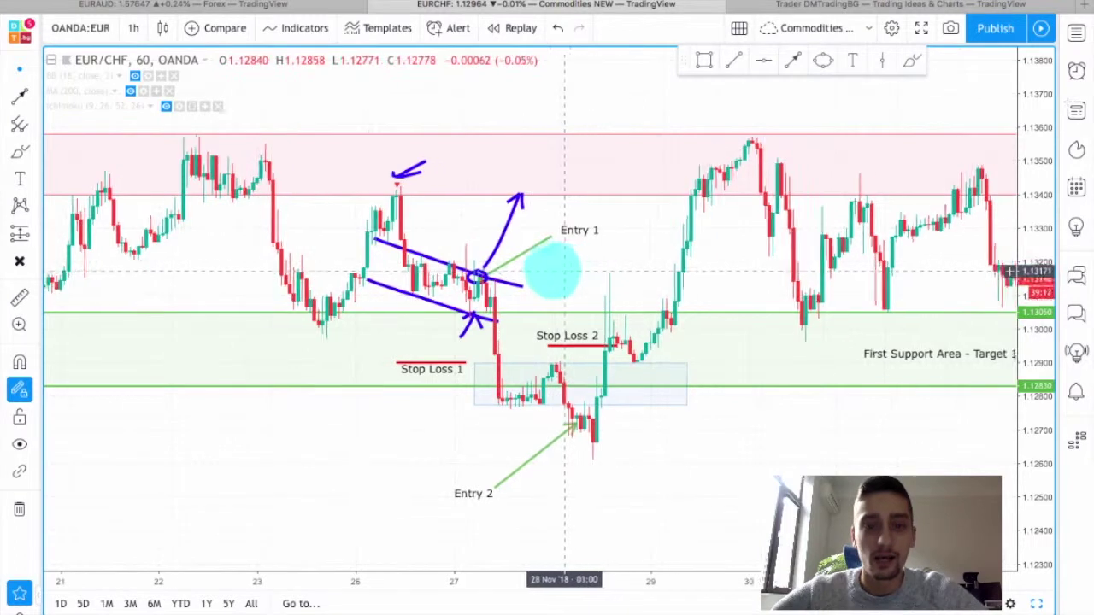
{"action": "scroll", "coordinate": [557, 273], "scroll_direction": "down", "scroll_amount": 2}
{"action": "scroll", "coordinate": [557, 273], "scroll_direction": "up", "scroll_amount": 1}
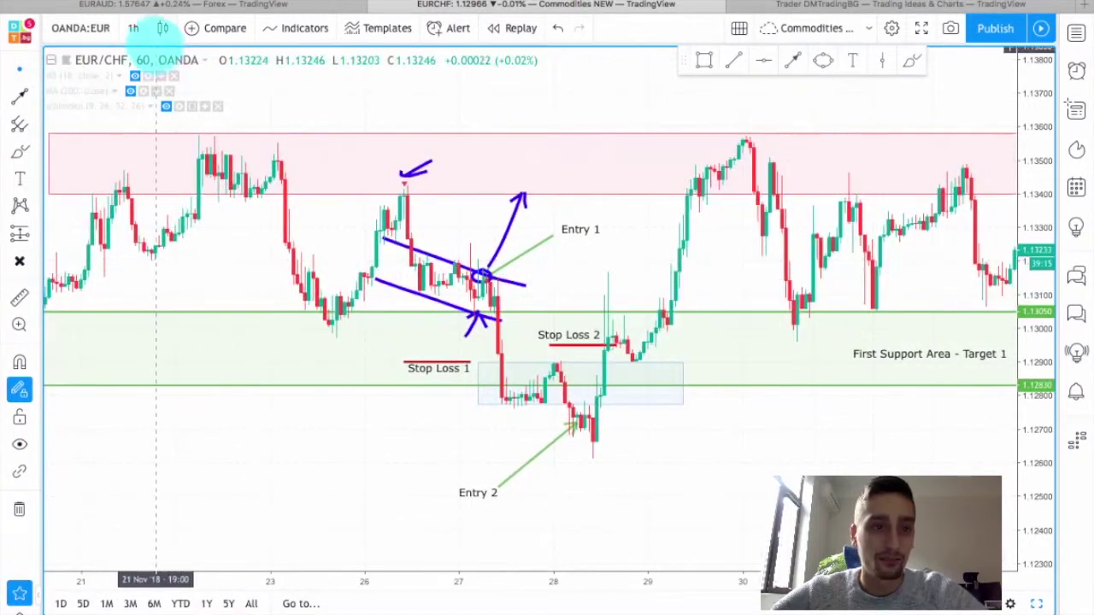
{"action": "left_click", "coordinate": [134, 28]}
{"action": "left_click", "coordinate": [171, 134]}
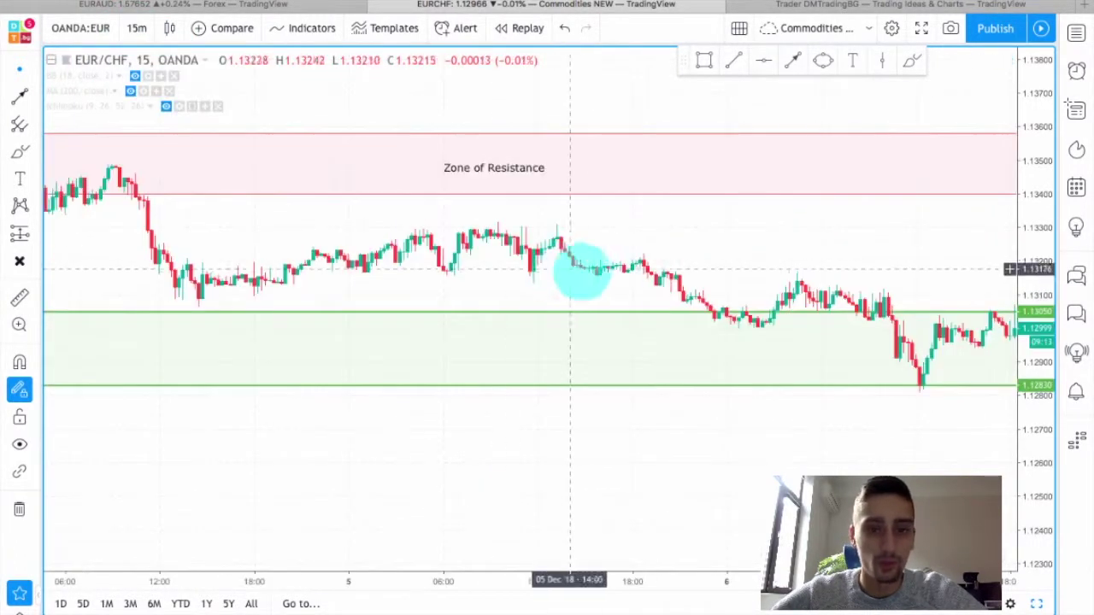
{"action": "scroll", "coordinate": [642, 289], "scroll_direction": "down", "scroll_amount": 5}
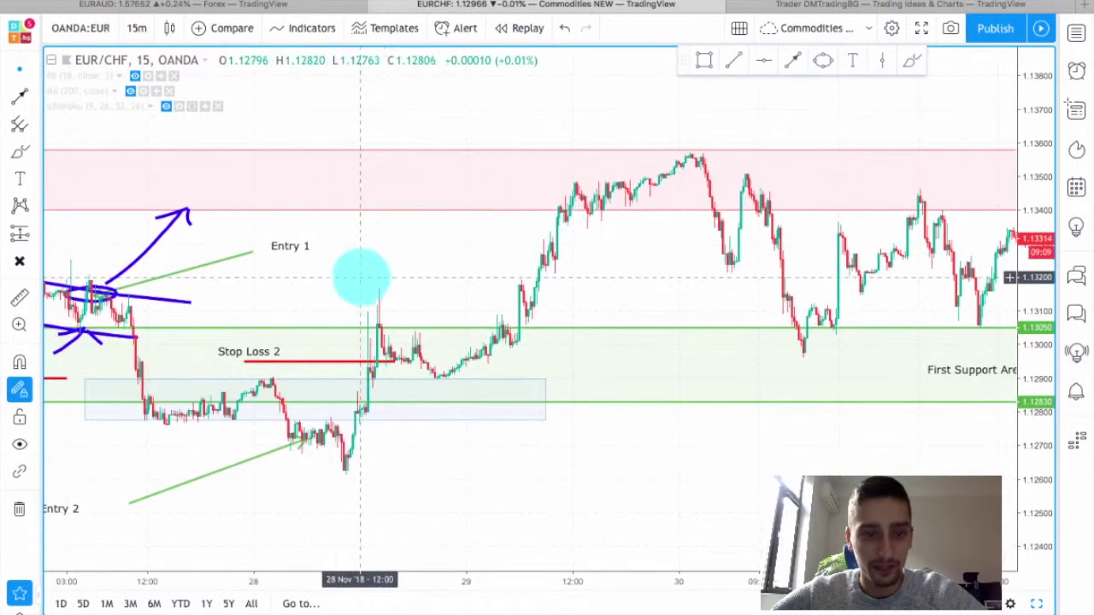
- Examine the 15-minute price action around Entry 1 and Entry 2 from 26 to 28 November with an enlarged price scale
{"action": "left_click_drag", "start_coordinate": [362, 273], "coordinate": [830, 286]}
{"action": "scroll", "coordinate": [745, 277], "scroll_direction": "up", "scroll_amount": 2}
{"action": "left_click_drag", "start_coordinate": [745, 277], "coordinate": [1005, 389]}
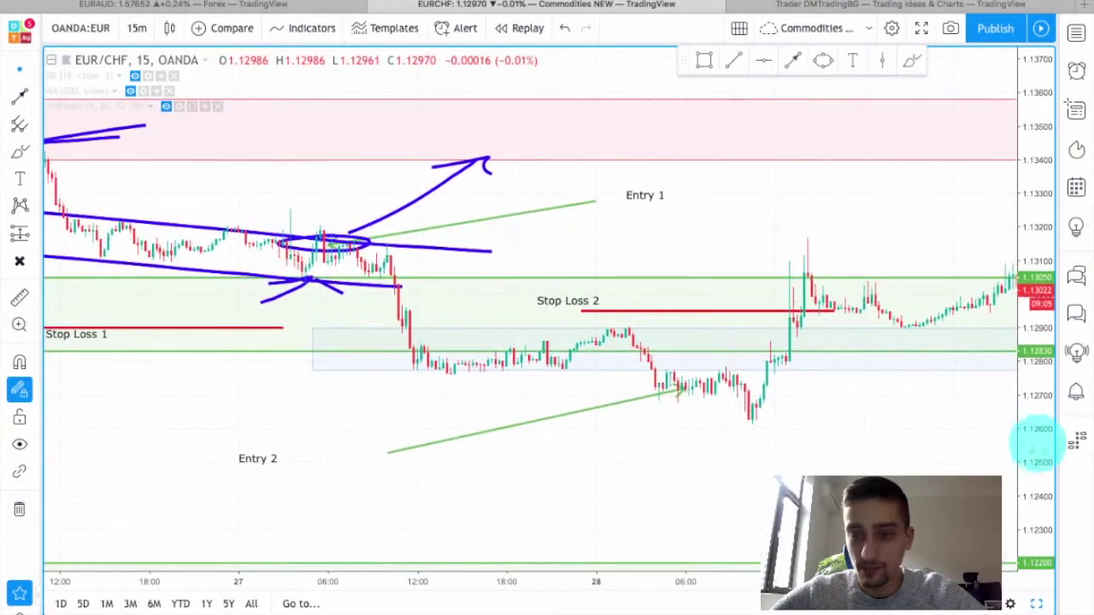
{"action": "left_click_drag", "start_coordinate": [1036, 445], "coordinate": [1014, 396]}
{"action": "scroll", "coordinate": [774, 275], "scroll_direction": "down", "scroll_amount": 2}
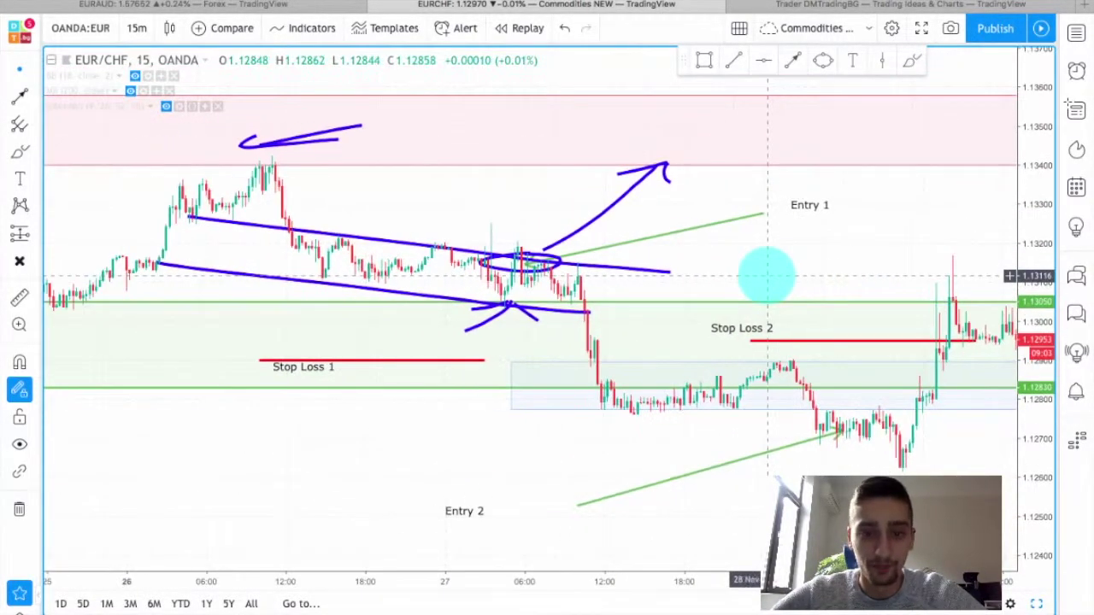
{"action": "scroll", "coordinate": [774, 270], "scroll_direction": "up", "scroll_amount": 2}
{"action": "scroll", "coordinate": [650, 208], "scroll_direction": "down", "scroll_amount": 2}
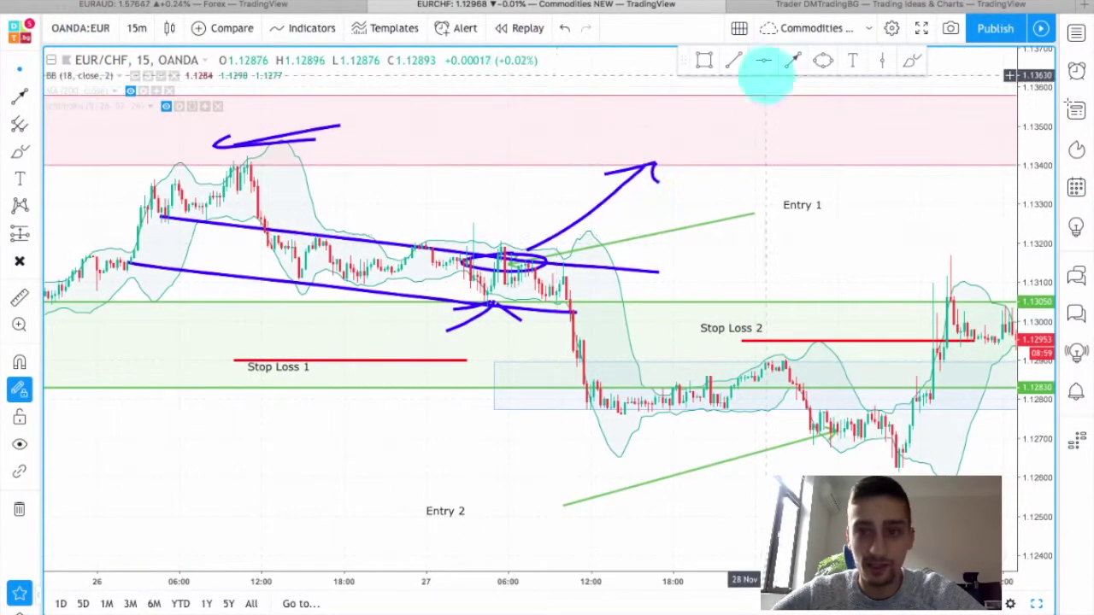
- Draw a rectangle over the Entry 1 consolidation from 26 November 12:00 to 27 November 17:15, between about 1.1305 and 1.1320
{"action": "left_click", "coordinate": [704, 60]}
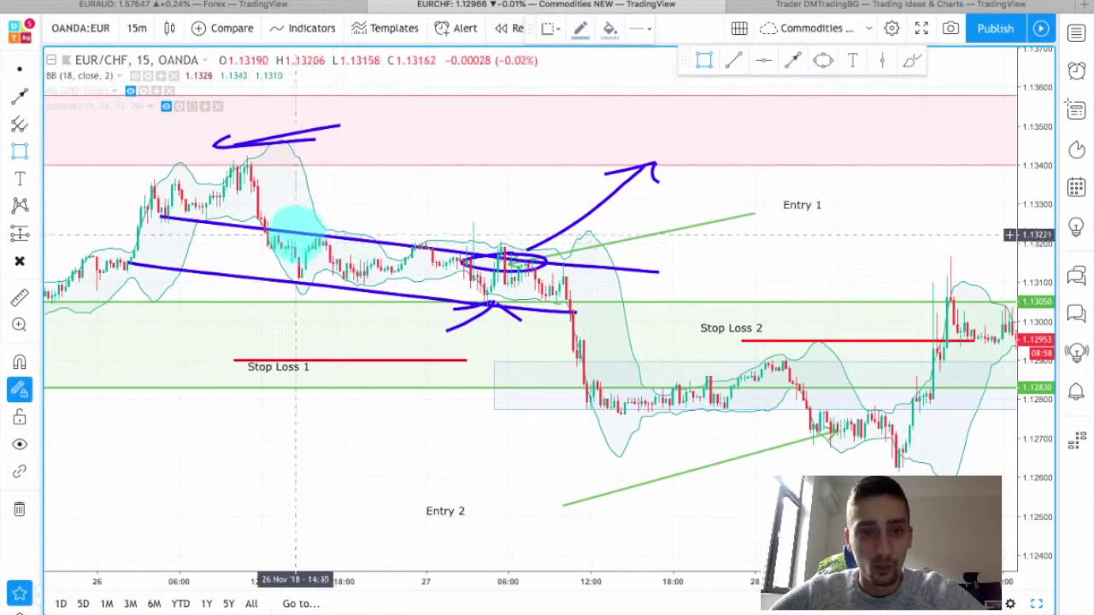
{"action": "left_click_drag", "start_coordinate": [261, 233], "coordinate": [672, 300]}
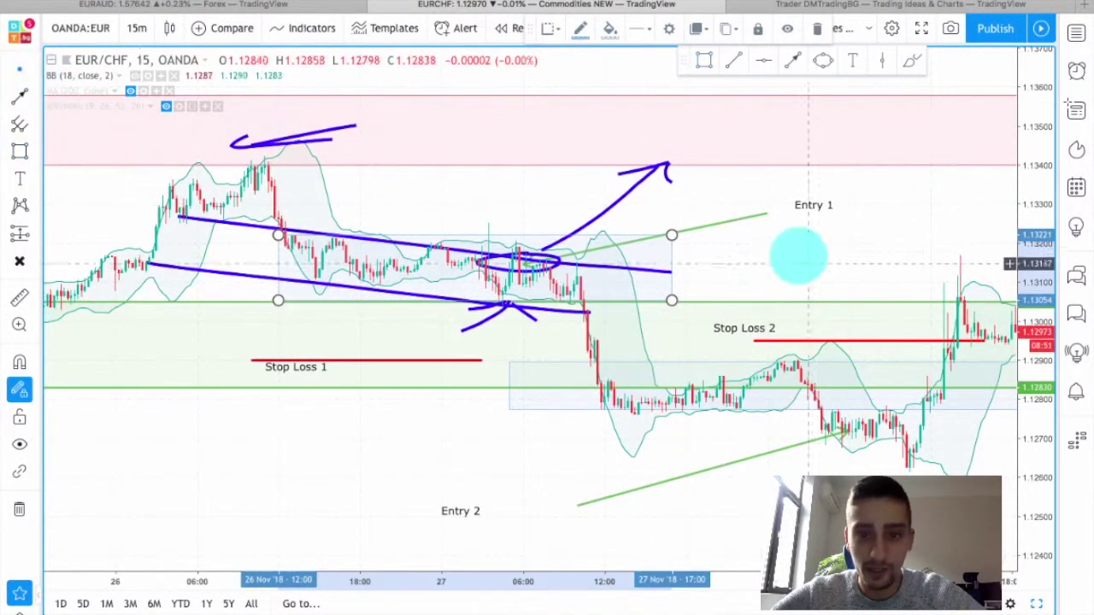
{"action": "left_click_drag", "start_coordinate": [672, 236], "coordinate": [673, 245]}
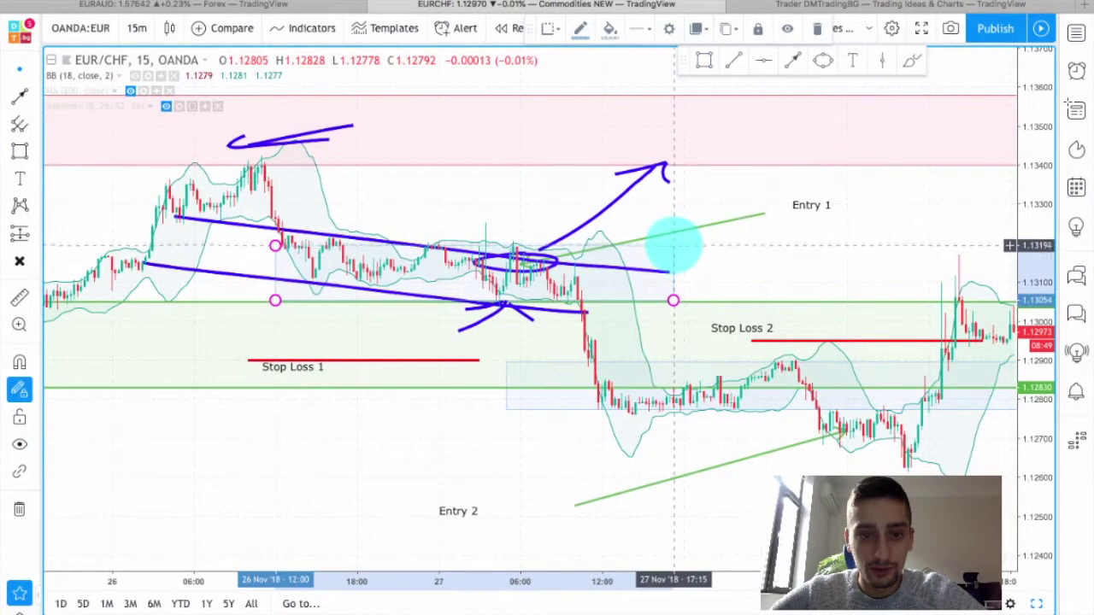
{"action": "left_click", "coordinate": [775, 270]}
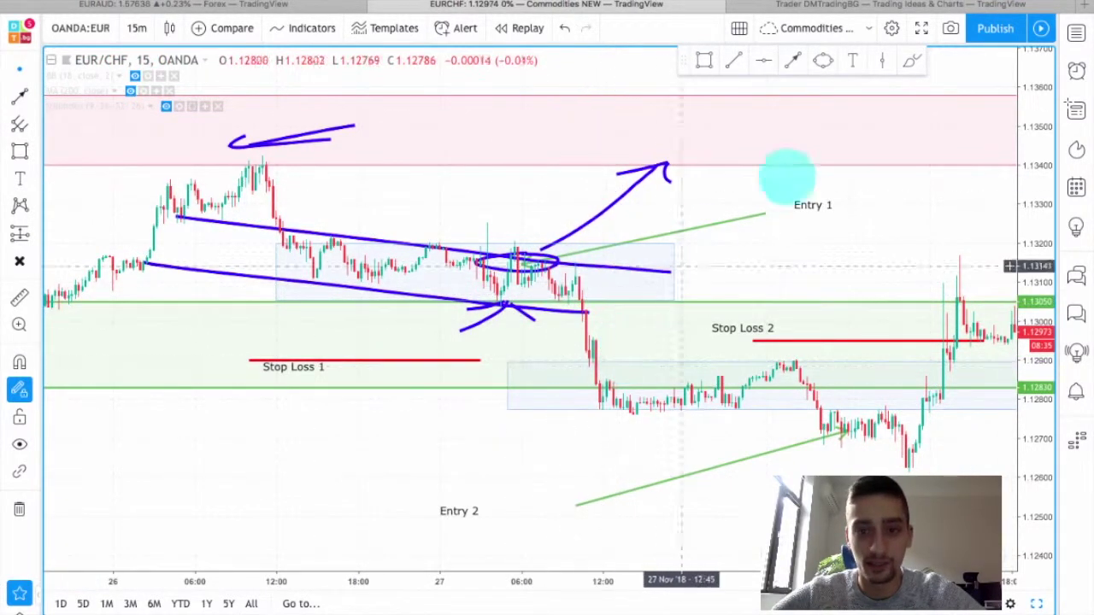
- Draw an orange arrow from about 1.1295 at 27 November 06:00 to the channel breakdown near 1.1303 at 10:45
{"action": "scroll", "coordinate": [761, 275], "scroll_direction": "up", "scroll_amount": 2}
{"action": "left_click_drag", "start_coordinate": [1045, 490], "coordinate": [1047, 380]}
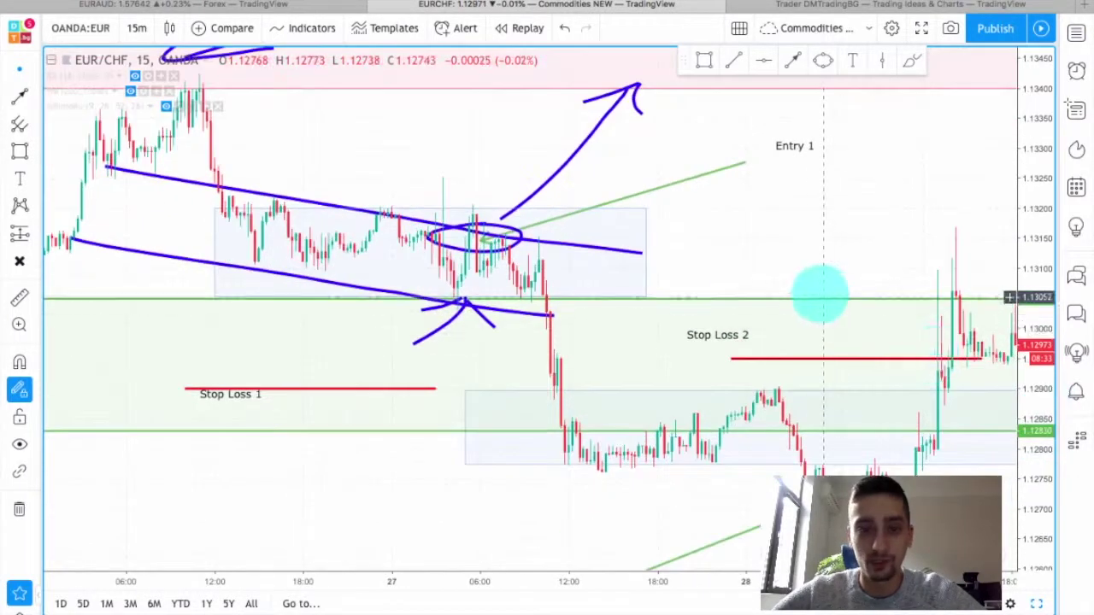
{"action": "scroll", "coordinate": [820, 294], "scroll_direction": "up", "scroll_amount": 1}
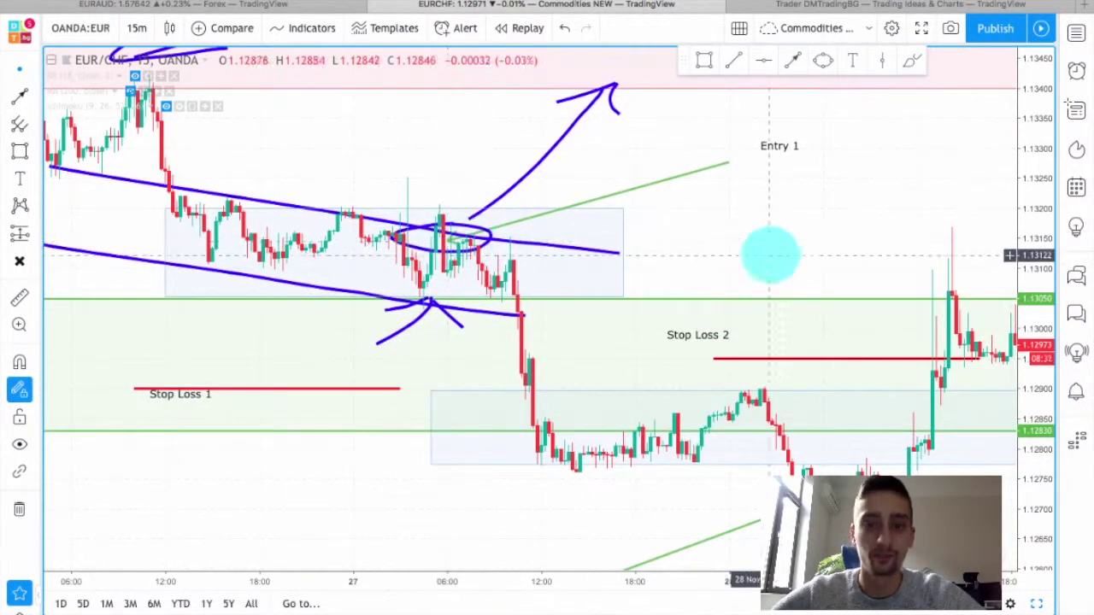
{"action": "left_click_drag", "start_coordinate": [772, 254], "coordinate": [943, 240]}
{"action": "left_click", "coordinate": [794, 60]}
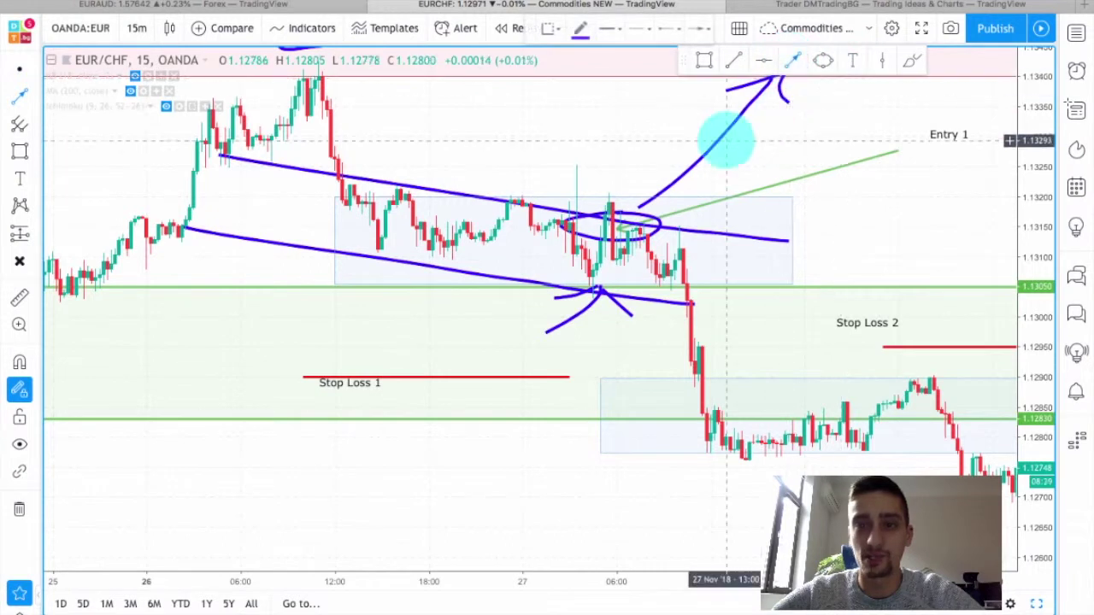
{"action": "left_click", "coordinate": [579, 28]}
{"action": "left_click", "coordinate": [603, 73]}
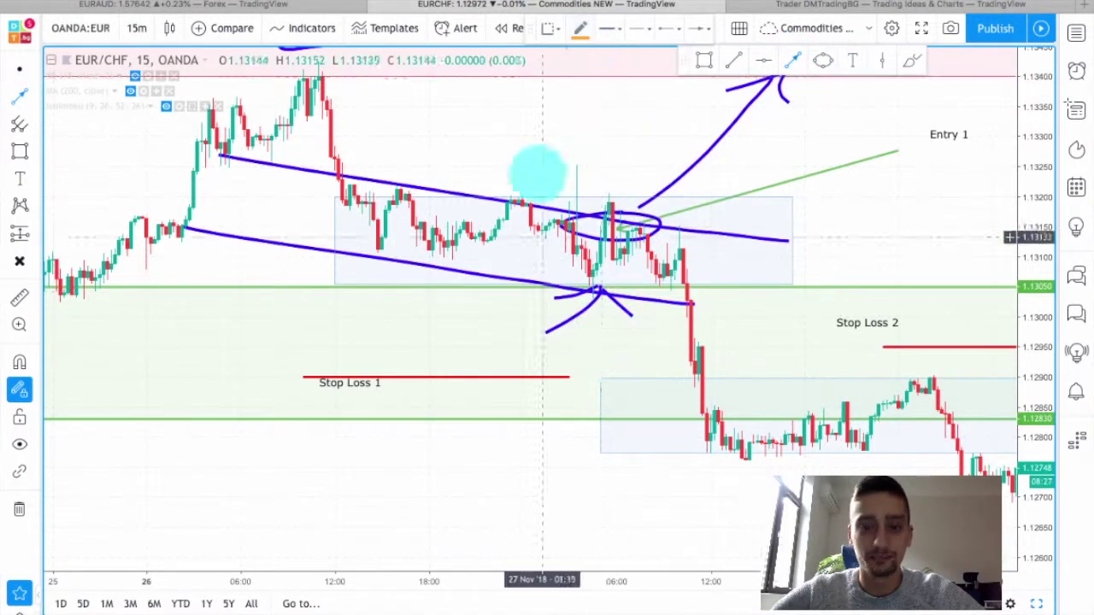
{"action": "left_click", "coordinate": [616, 347]}
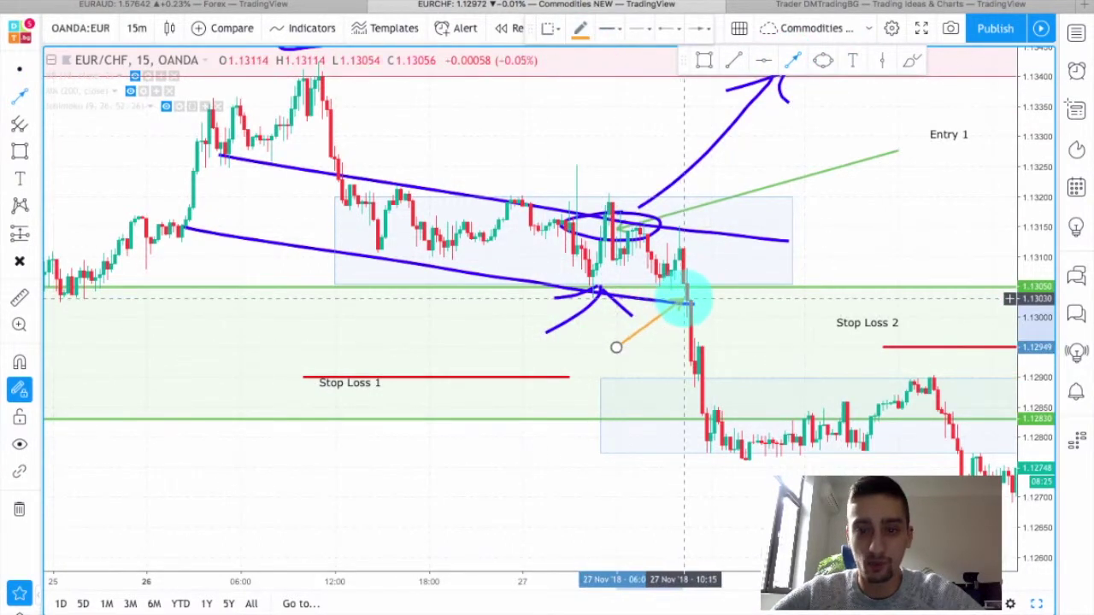
{"action": "left_click", "coordinate": [688, 301]}
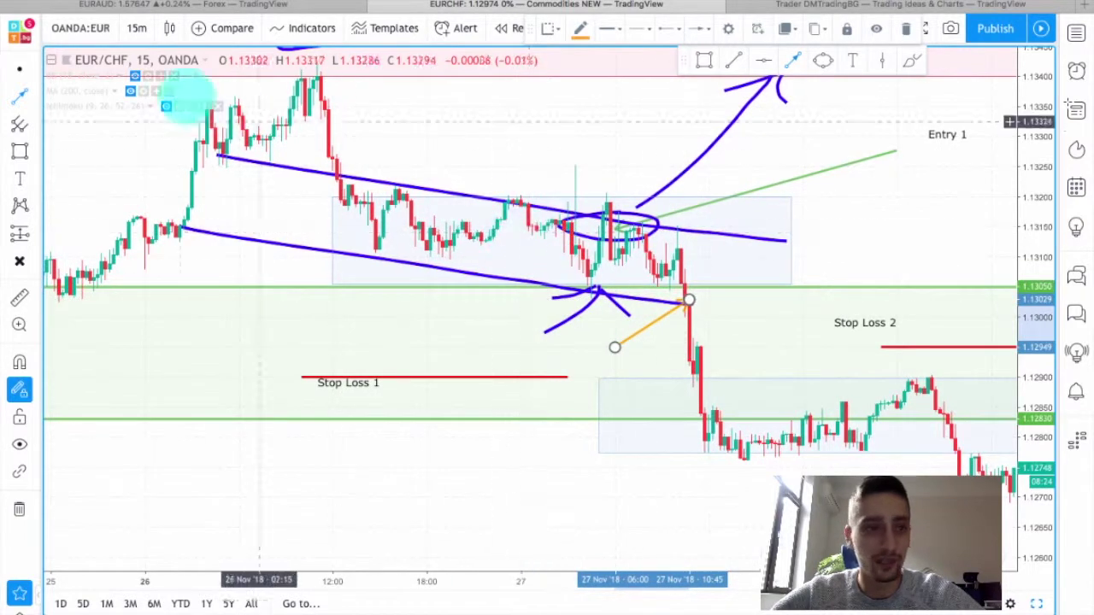
- Show the Bollinger Bands (18, close, 2) on the 15-minute EUR/CHF chart and deselect the orange arrow
{"action": "left_click", "coordinate": [134, 77]}
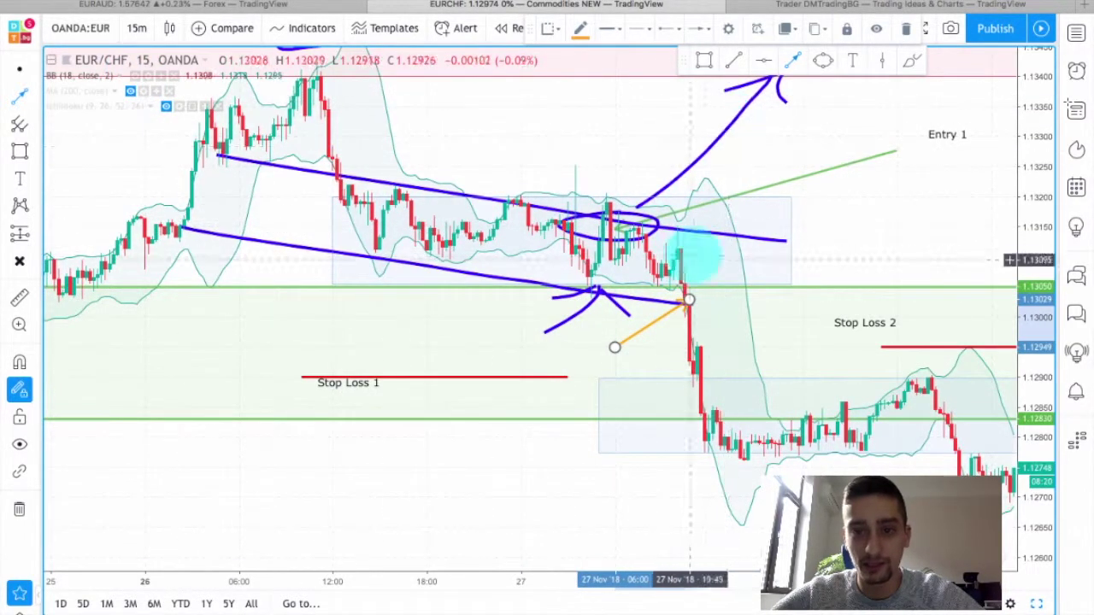
{"action": "left_click", "coordinate": [19, 69]}
{"action": "left_click", "coordinate": [877, 240]}
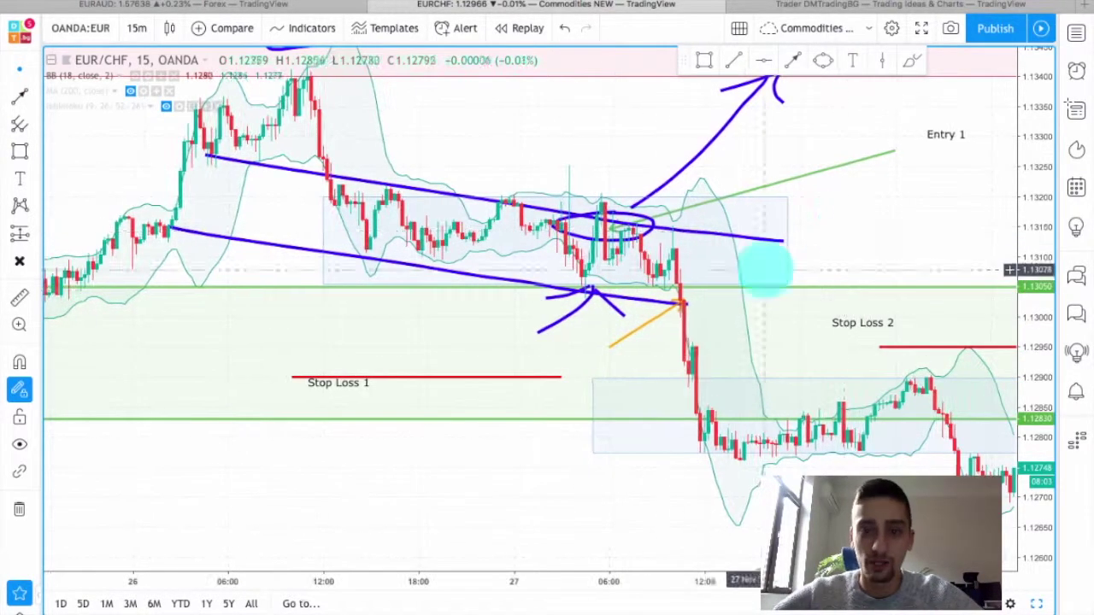
- Switch the EUR/CHF chart to the 1-hour interval and bring the Entry 1 channel of 26–27 November into view
{"action": "left_click_drag", "start_coordinate": [885, 226], "coordinate": [624, 188]}
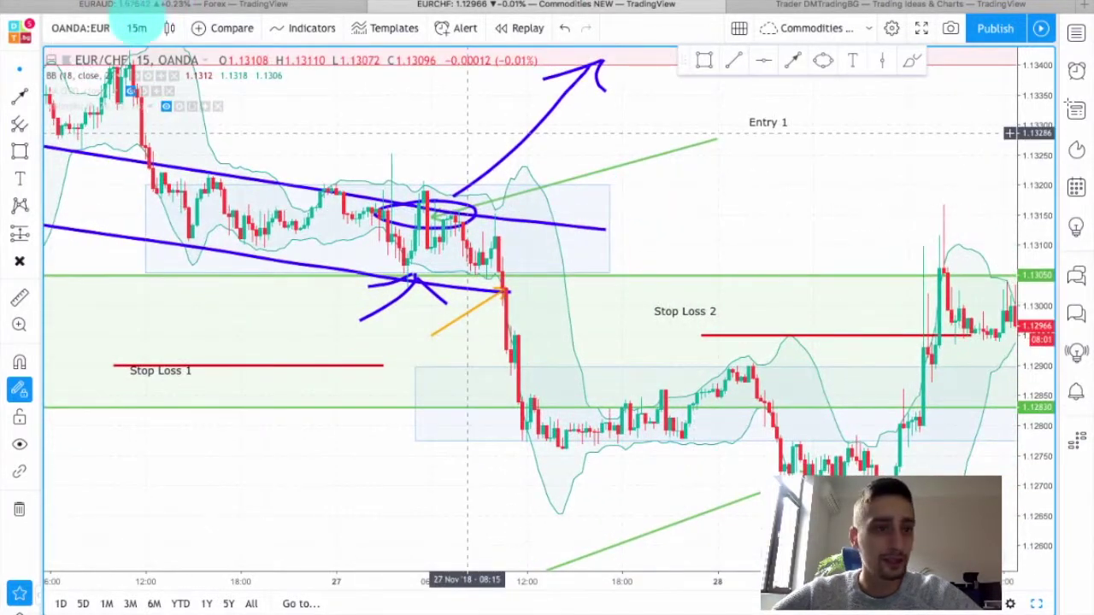
{"action": "left_click", "coordinate": [137, 28]}
{"action": "left_click", "coordinate": [147, 216]}
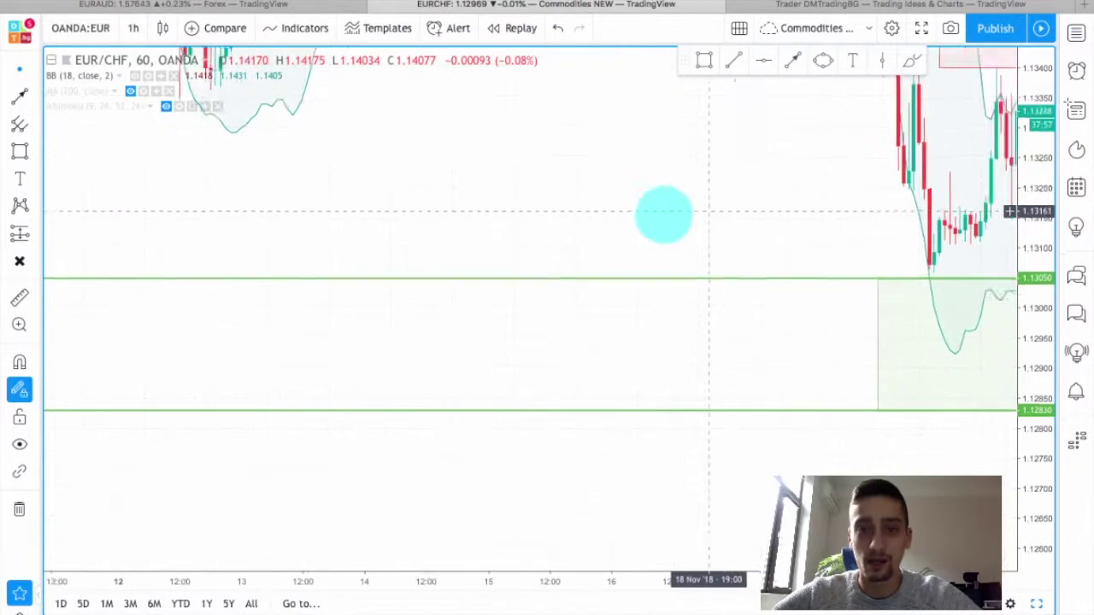
{"action": "left_click_drag", "start_coordinate": [726, 208], "coordinate": [356, 239]}
{"action": "left_click_drag", "start_coordinate": [886, 204], "coordinate": [481, 261]}
{"action": "scroll", "coordinate": [824, 276], "scroll_direction": "up", "scroll_amount": 1}
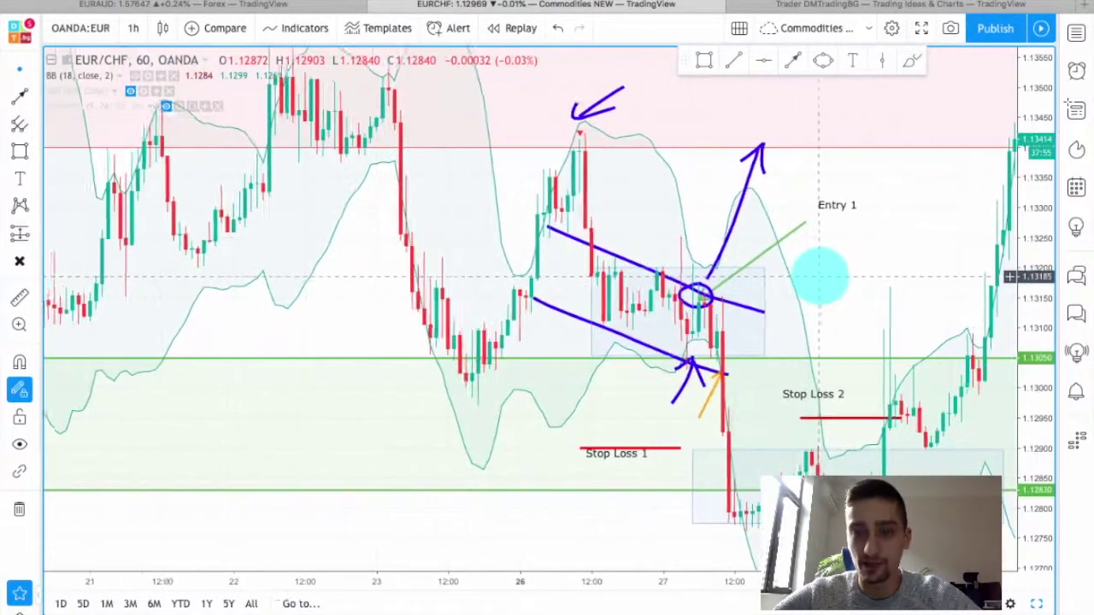
- Examine the hourly price action around both entries, the resistance zone and the Target 1 and Target 2 support areas
{"action": "left_click_drag", "start_coordinate": [825, 272], "coordinate": [703, 281]}
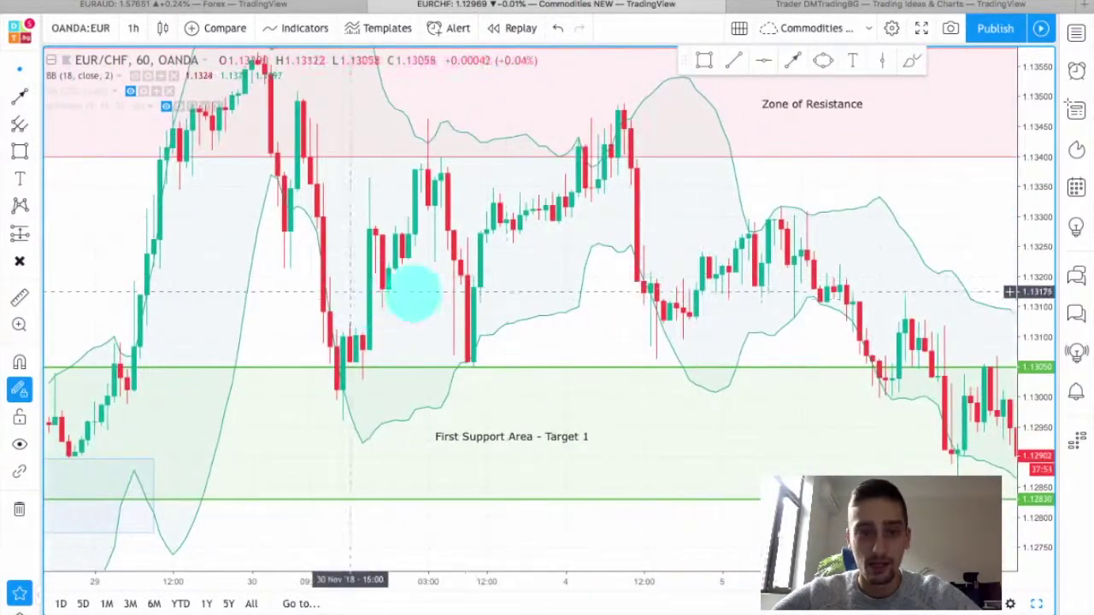
{"action": "left_click_drag", "start_coordinate": [349, 293], "coordinate": [1007, 264]}
{"action": "left_click_drag", "start_coordinate": [1042, 231], "coordinate": [1040, 346]}
{"action": "scroll", "coordinate": [641, 251], "scroll_direction": "down", "scroll_amount": 2}
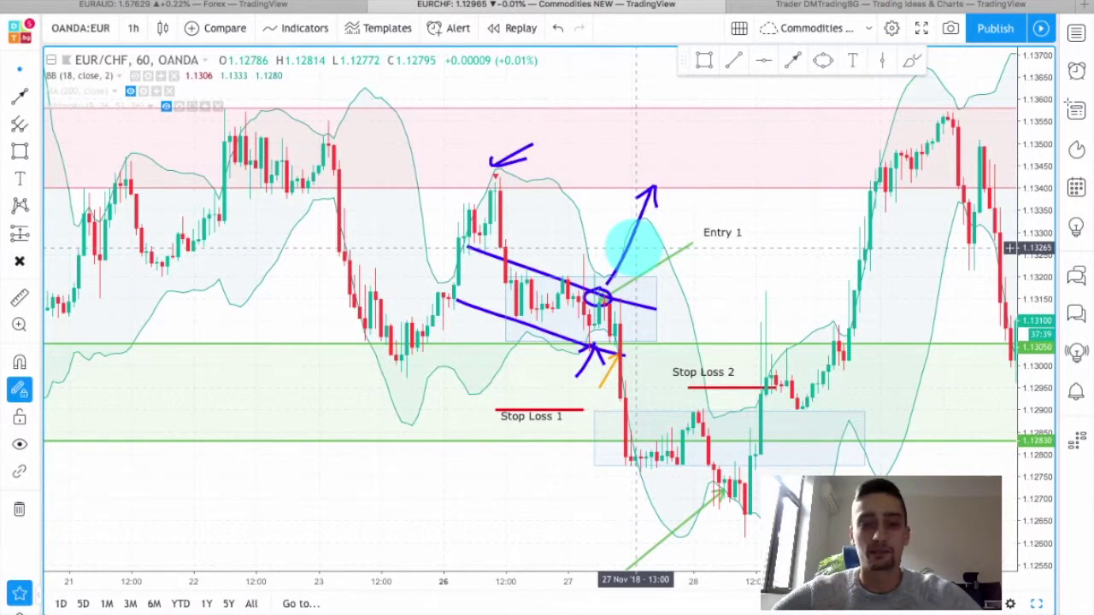
{"action": "left_click_drag", "start_coordinate": [770, 303], "coordinate": [725, 147]}
{"action": "left_click_drag", "start_coordinate": [868, 428], "coordinate": [763, 221]}
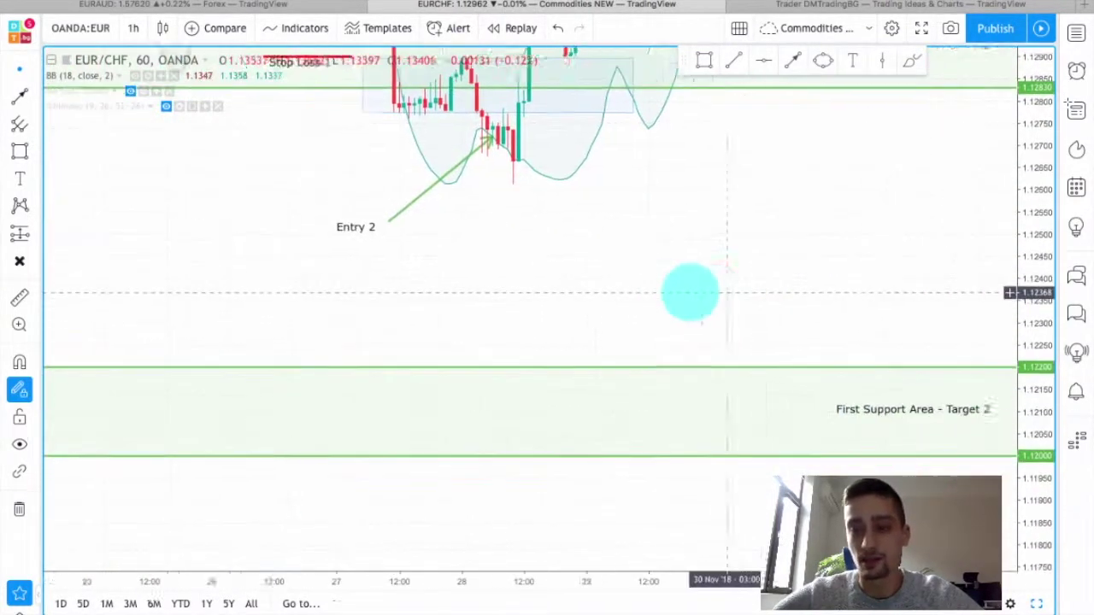
{"action": "scroll", "coordinate": [778, 342], "scroll_direction": "down", "scroll_amount": 2}
{"action": "left_click_drag", "start_coordinate": [805, 351], "coordinate": [945, 518]}
{"action": "left_click_drag", "start_coordinate": [759, 195], "coordinate": [817, 264]}
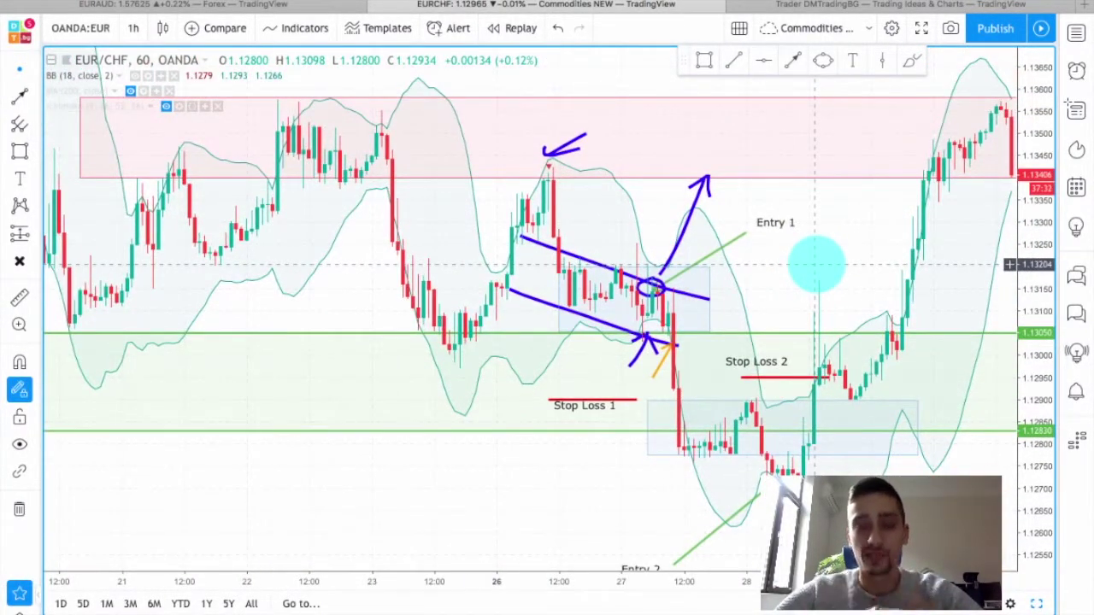
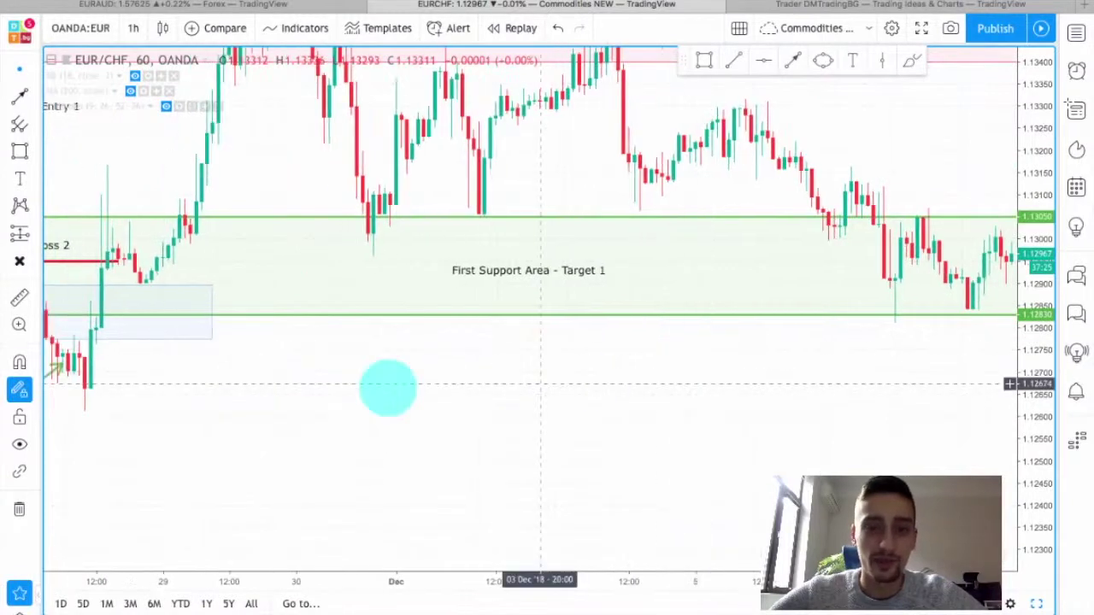
- Show the Bollinger Bands on the hourly chart with the Entry 2 area of 27–28 November in view
{"action": "left_click_drag", "start_coordinate": [645, 405], "coordinate": [897, 384]}
{"action": "mouse_move", "coordinate": [711, 406]}
{"action": "left_mouse_down"}
{"action": "mouse_move", "coordinate": [842, 402]}
{"action": "mouse_move", "coordinate": [795, 415]}
{"action": "left_mouse_up"}
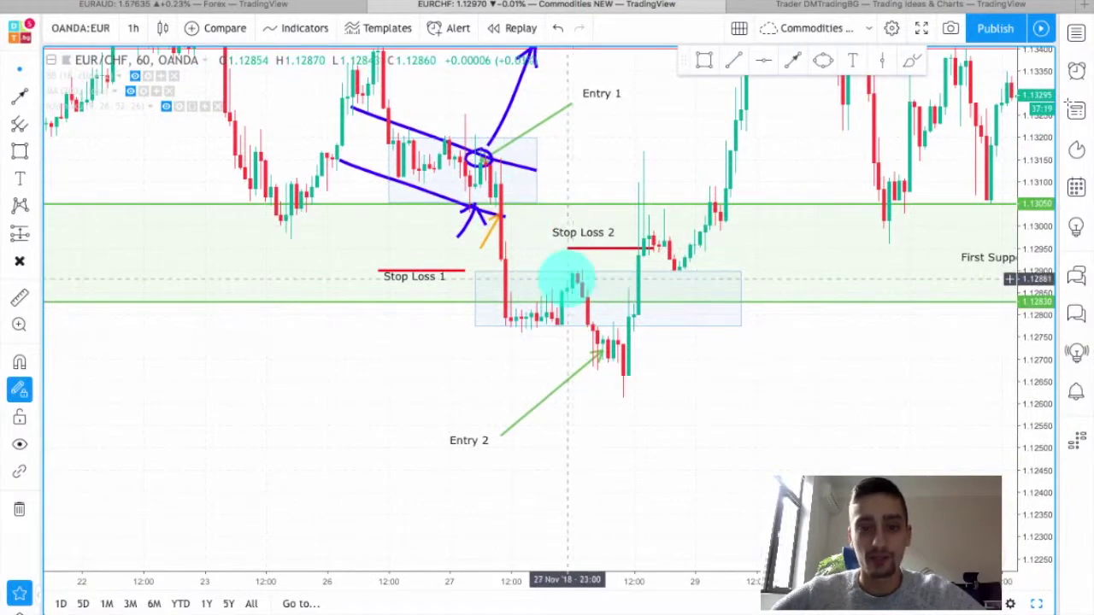
{"action": "left_click_drag", "start_coordinate": [787, 385], "coordinate": [730, 354]}
{"action": "left_click_drag", "start_coordinate": [667, 371], "coordinate": [851, 371]}
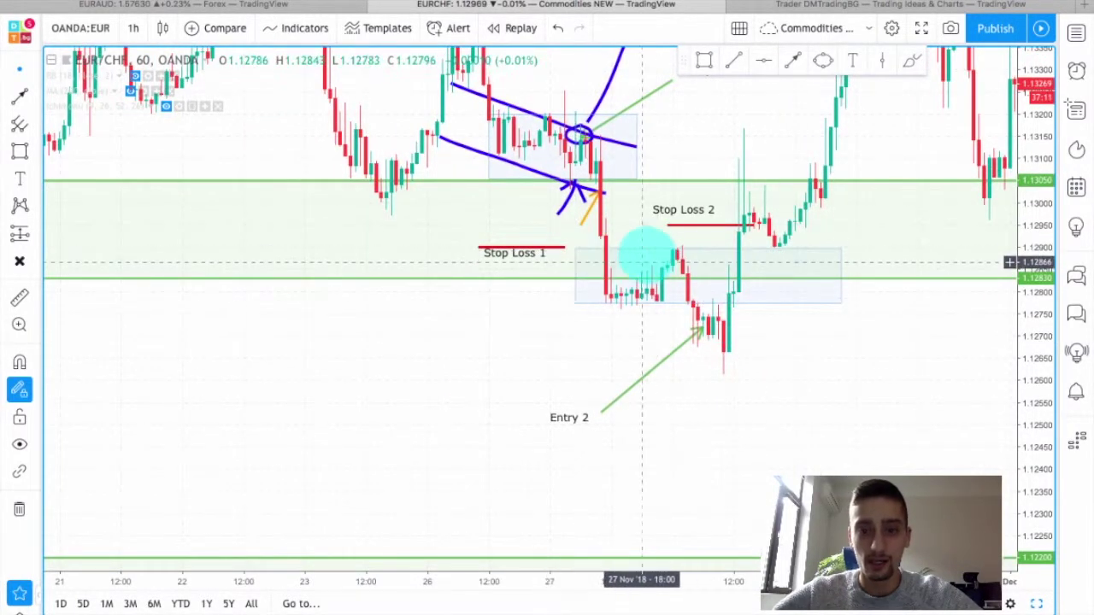
{"action": "left_click", "coordinate": [134, 75]}
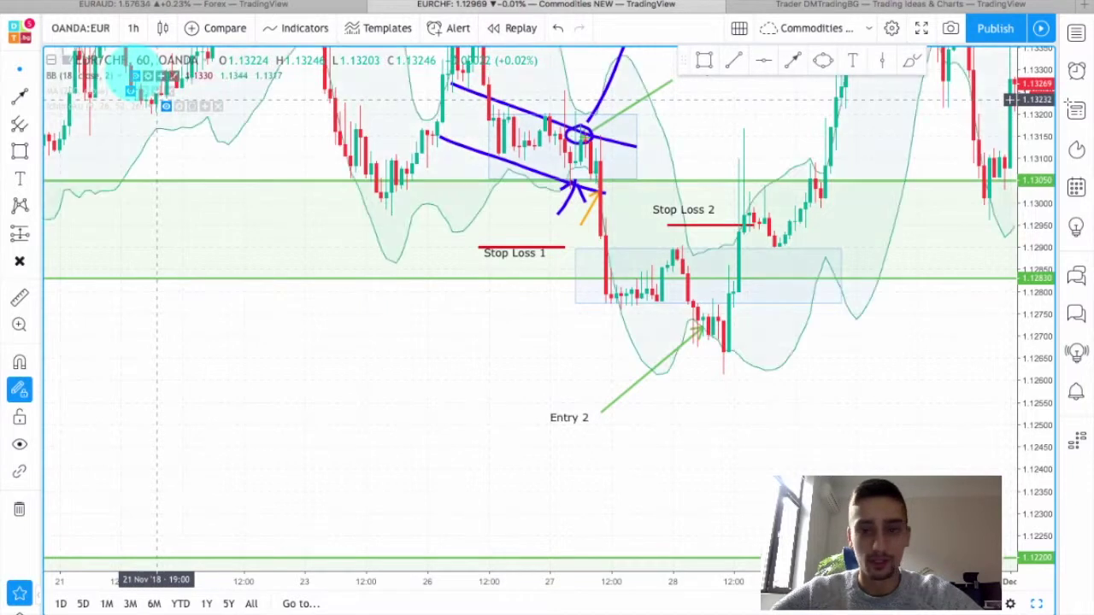
- Lower the upper edge of the consolidation rectangle beneath Stop Loss 2 to about 1.1289 and deselect it
{"action": "left_click", "coordinate": [575, 253]}
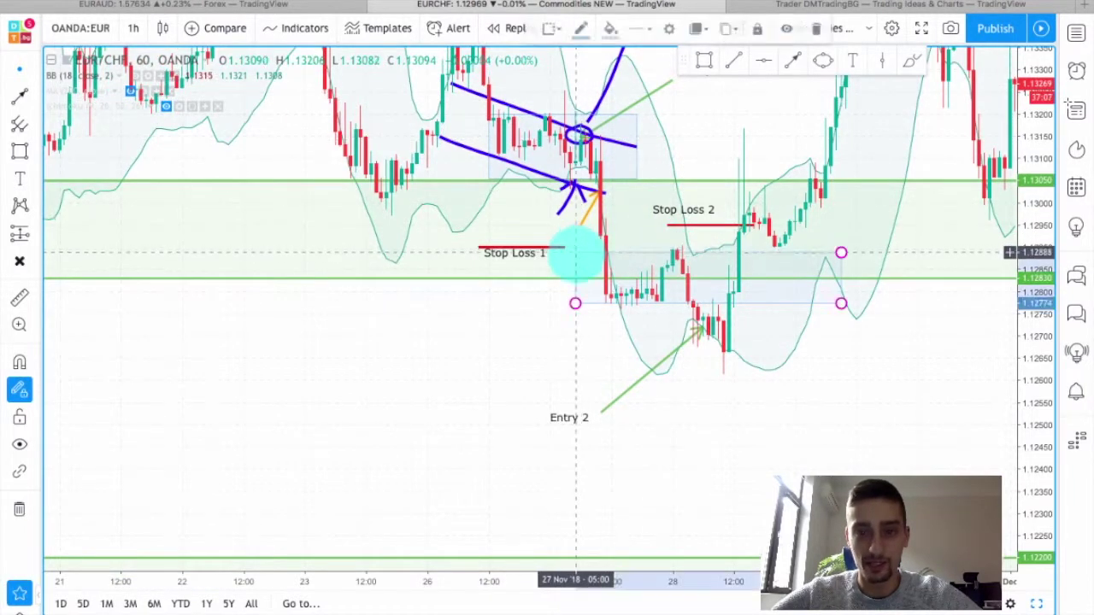
{"action": "left_click_drag", "start_coordinate": [887, 411], "coordinate": [777, 420]}
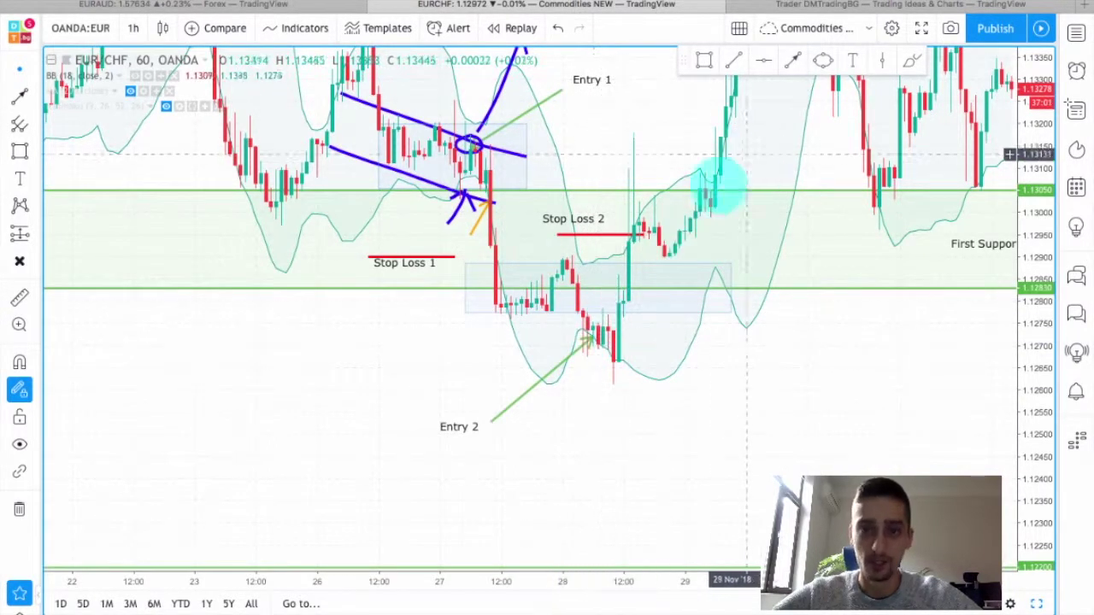
{"action": "left_click", "coordinate": [34, 68]}
{"action": "left_click", "coordinate": [680, 415]}
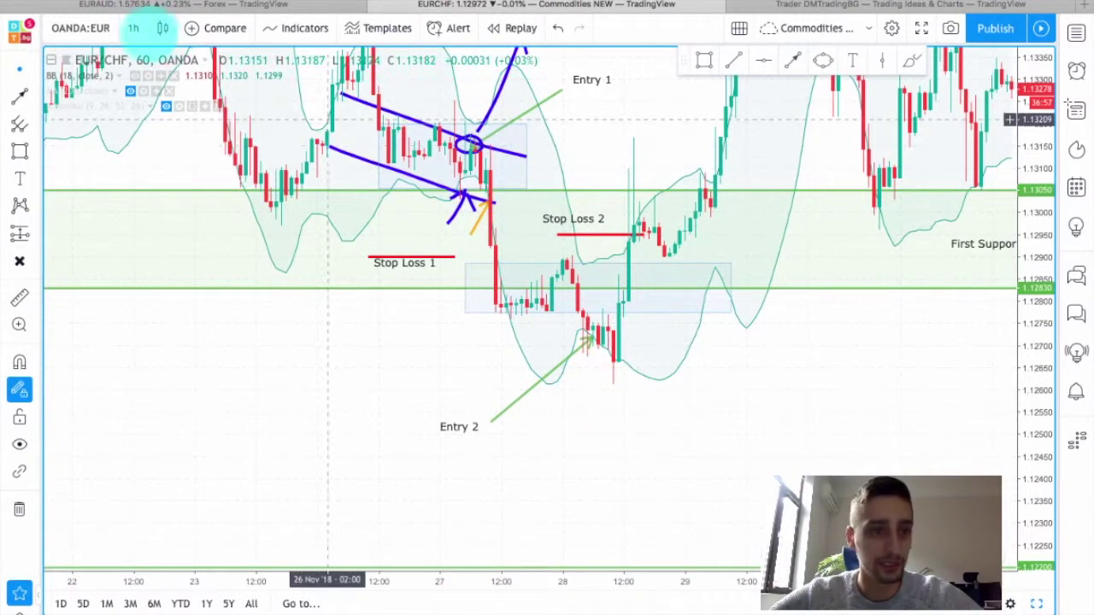
- Switch the chart back to the 15-minute interval and frame the Entry 2 price action of 27–28 November
{"action": "left_click", "coordinate": [133, 28]}
{"action": "left_click", "coordinate": [177, 134]}
{"action": "scroll", "coordinate": [631, 260], "scroll_direction": "down", "scroll_amount": 10}
{"action": "left_click_drag", "start_coordinate": [386, 351], "coordinate": [997, 357]}
{"action": "left_click_drag", "start_coordinate": [705, 358], "coordinate": [757, 427]}
{"action": "scroll", "coordinate": [643, 390], "scroll_direction": "up", "scroll_amount": 4}
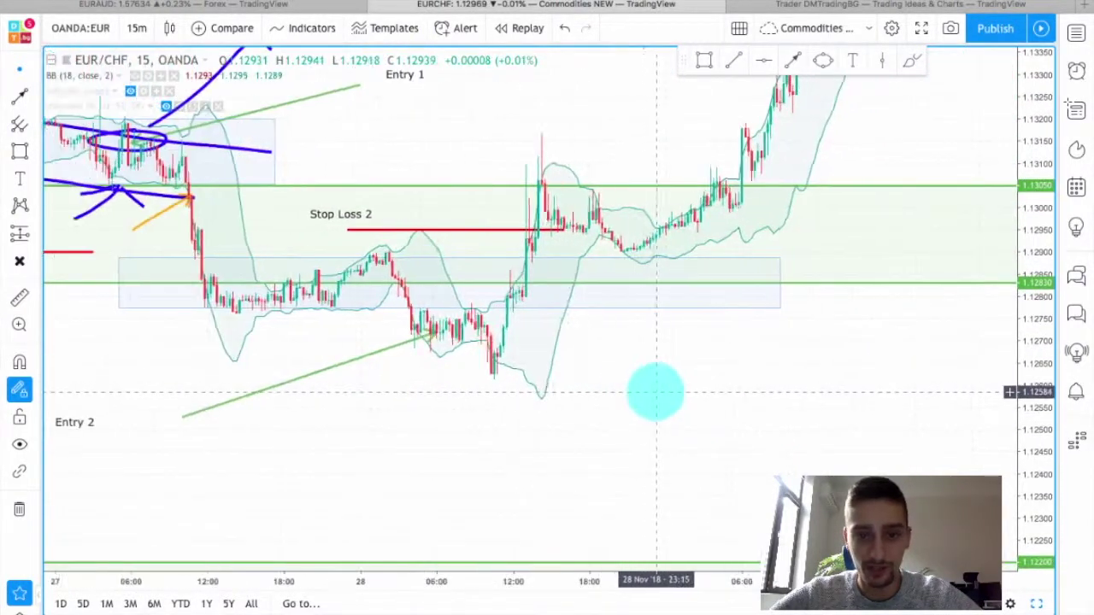
{"action": "left_click_drag", "start_coordinate": [1026, 427], "coordinate": [1015, 398]}
{"action": "scroll", "coordinate": [721, 408], "scroll_direction": "right", "scroll_amount": 3}
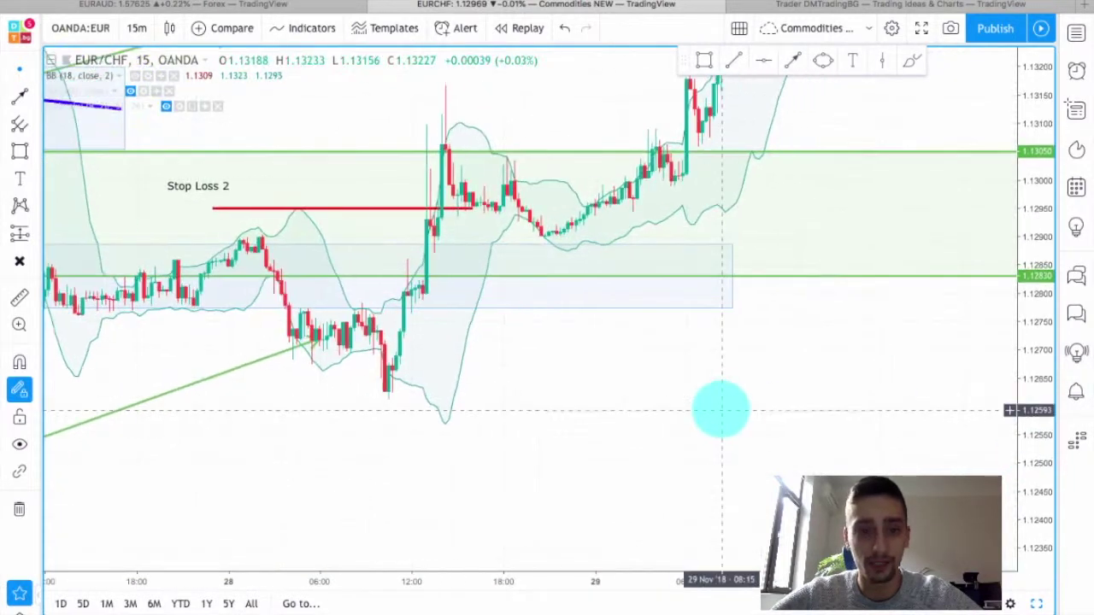
{"action": "scroll", "coordinate": [931, 344], "scroll_direction": "left", "scroll_amount": 8}
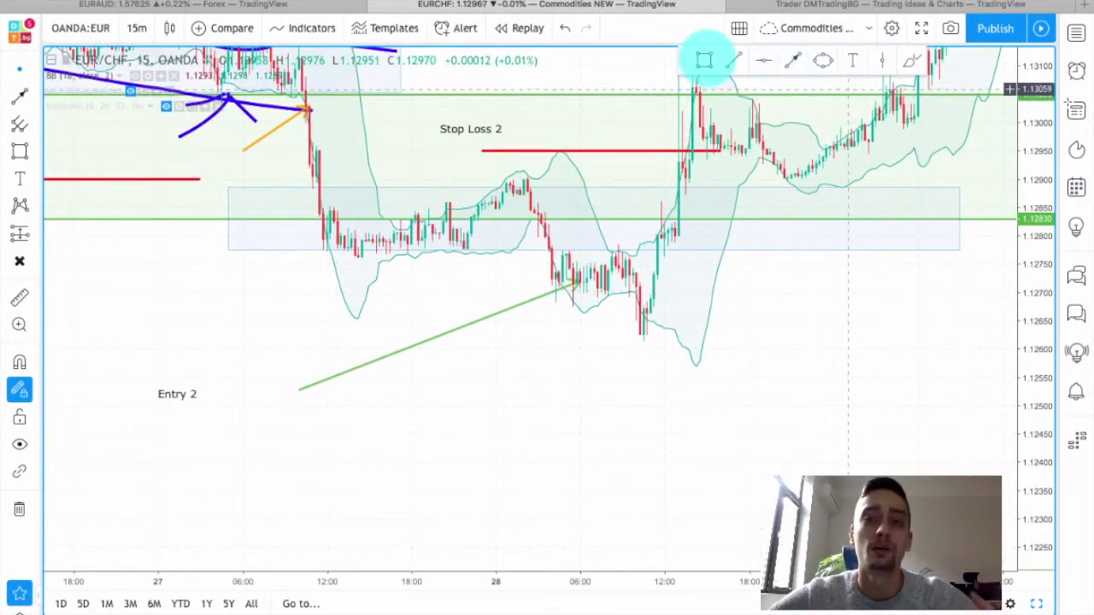
- Draw a purple-filled rectangle over the Entry 2 consolidation, starting 28 November 03:00, between about 1.1277 and 1.1270
{"action": "left_click", "coordinate": [580, 29]}
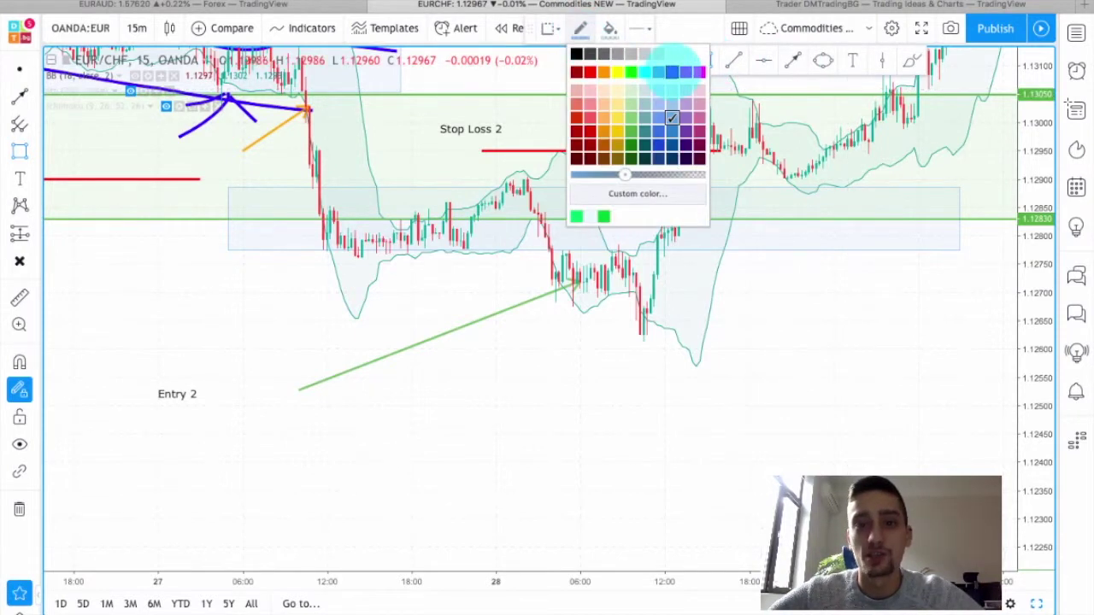
{"action": "left_click", "coordinate": [672, 71]}
{"action": "left_click", "coordinate": [611, 30]}
{"action": "left_click", "coordinate": [701, 72]}
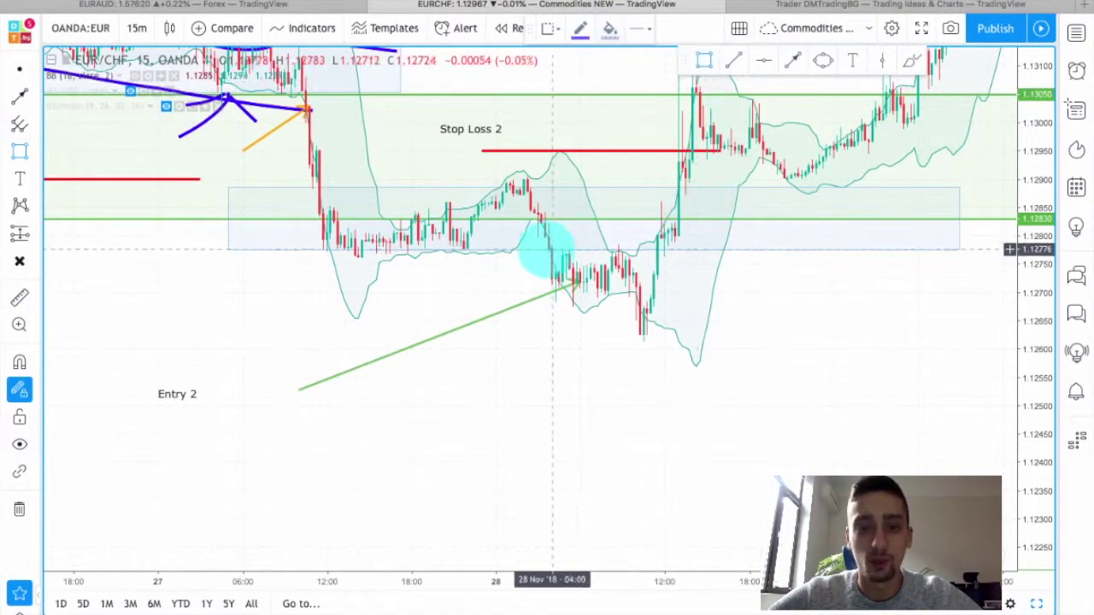
{"action": "left_click_drag", "start_coordinate": [537, 251], "coordinate": [789, 292]}
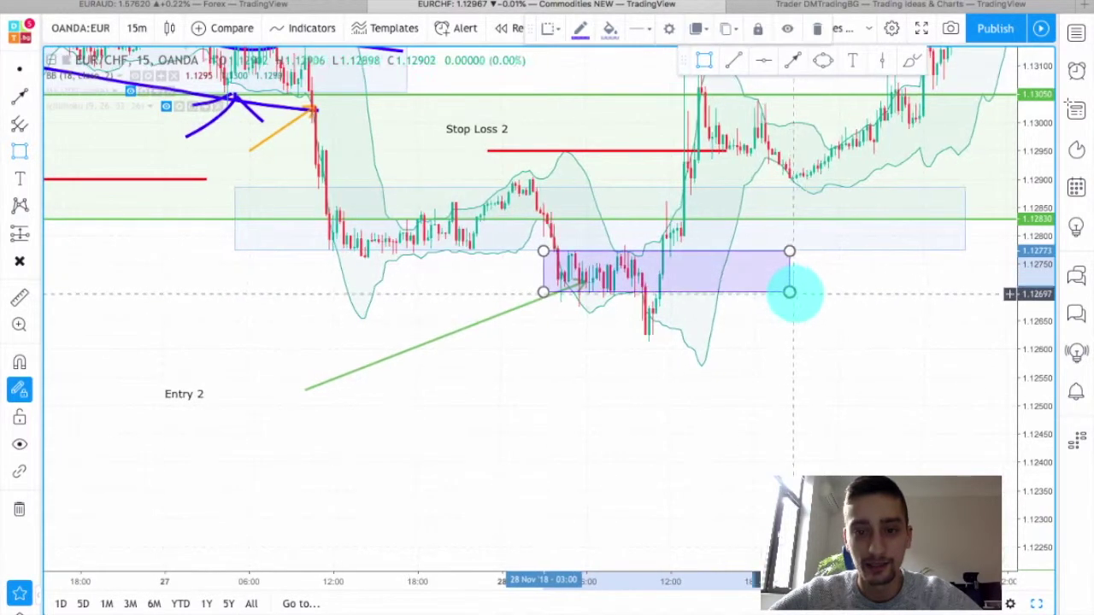
{"action": "left_click", "coordinate": [630, 454]}
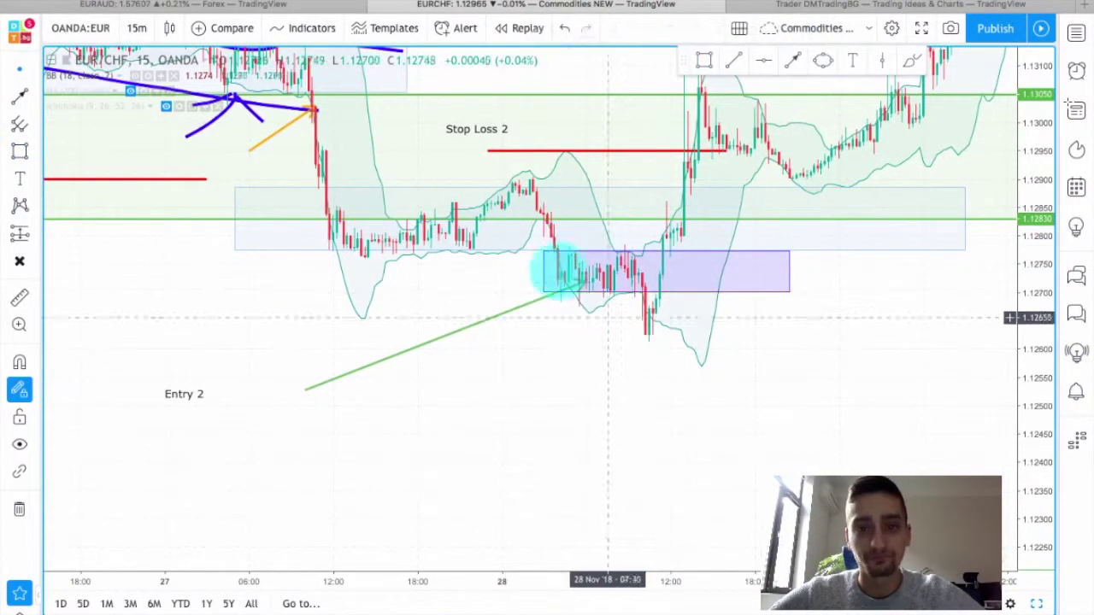
- Draw an orange arrow from about 1.1266 at 28 November 22:30 to the rebound candle near 1.1273 at 11:30
{"action": "left_click_drag", "start_coordinate": [658, 377], "coordinate": [576, 371]}
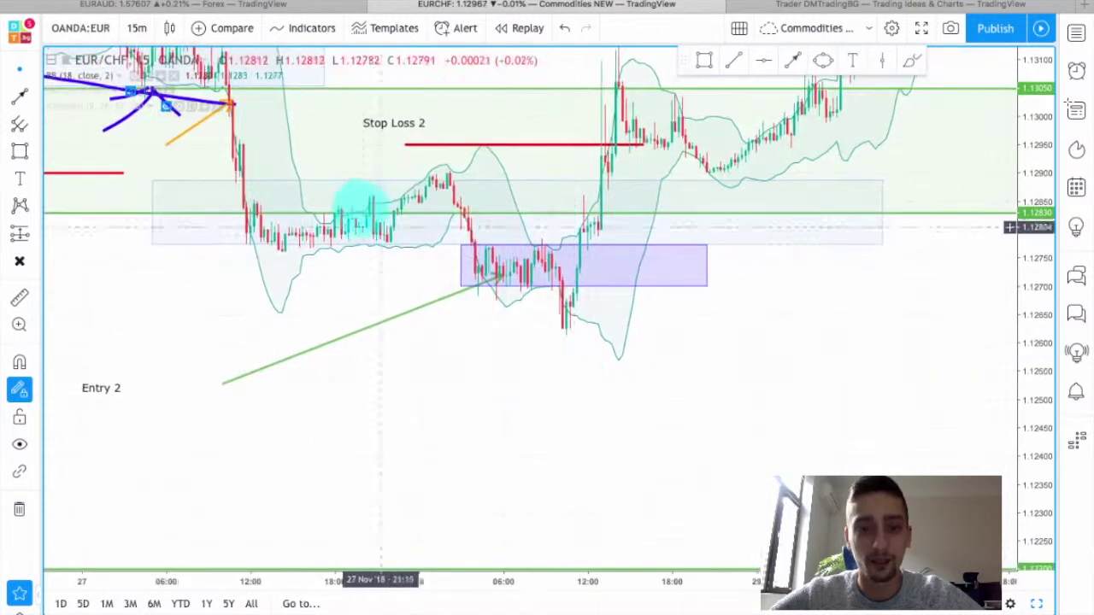
{"action": "scroll", "coordinate": [650, 393], "scroll_direction": "right", "scroll_amount": 2}
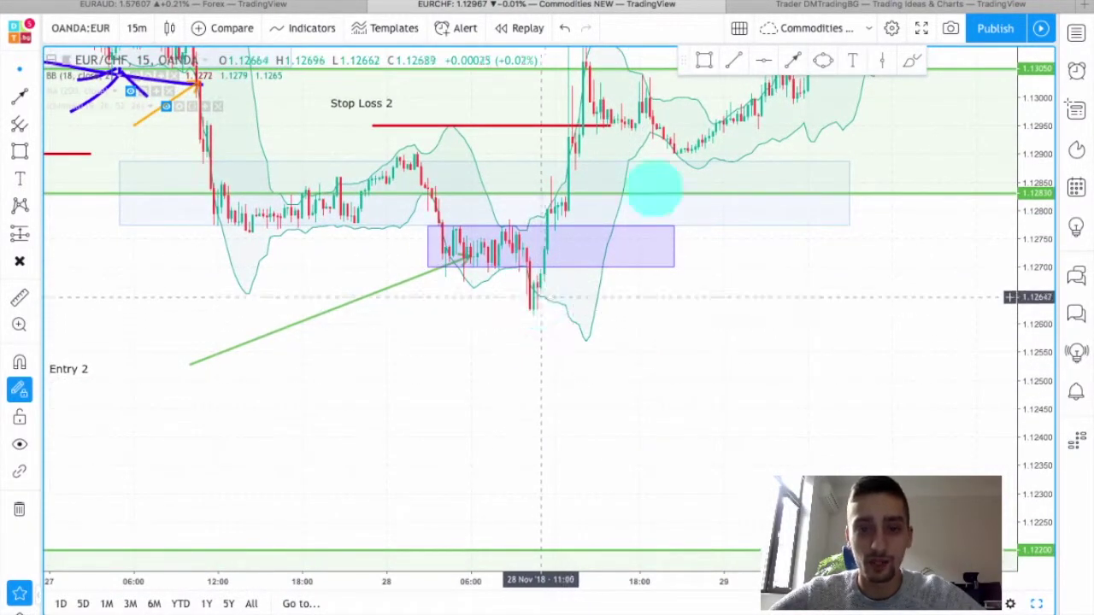
{"action": "left_click", "coordinate": [793, 60]}
{"action": "left_click", "coordinate": [702, 292]}
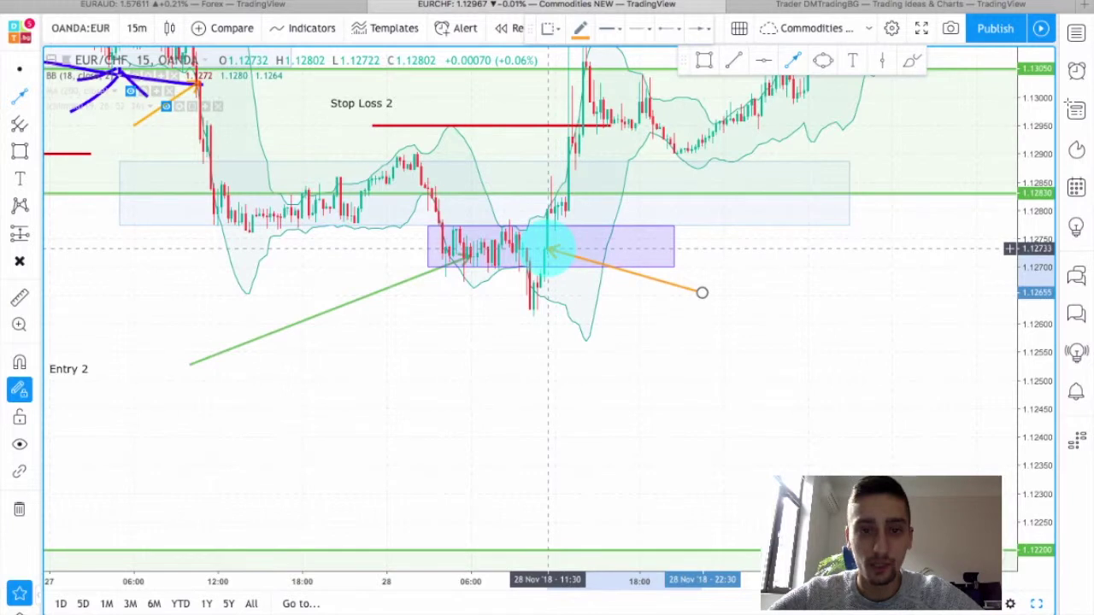
{"action": "left_click", "coordinate": [547, 249]}
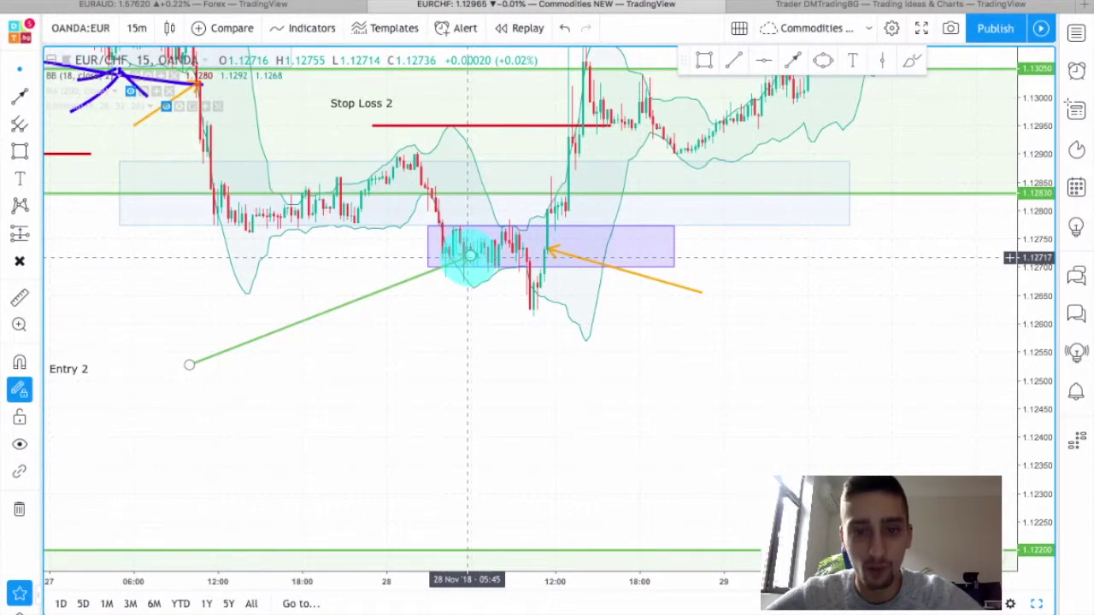
{"action": "left_click_drag", "start_coordinate": [842, 350], "coordinate": [819, 439]}
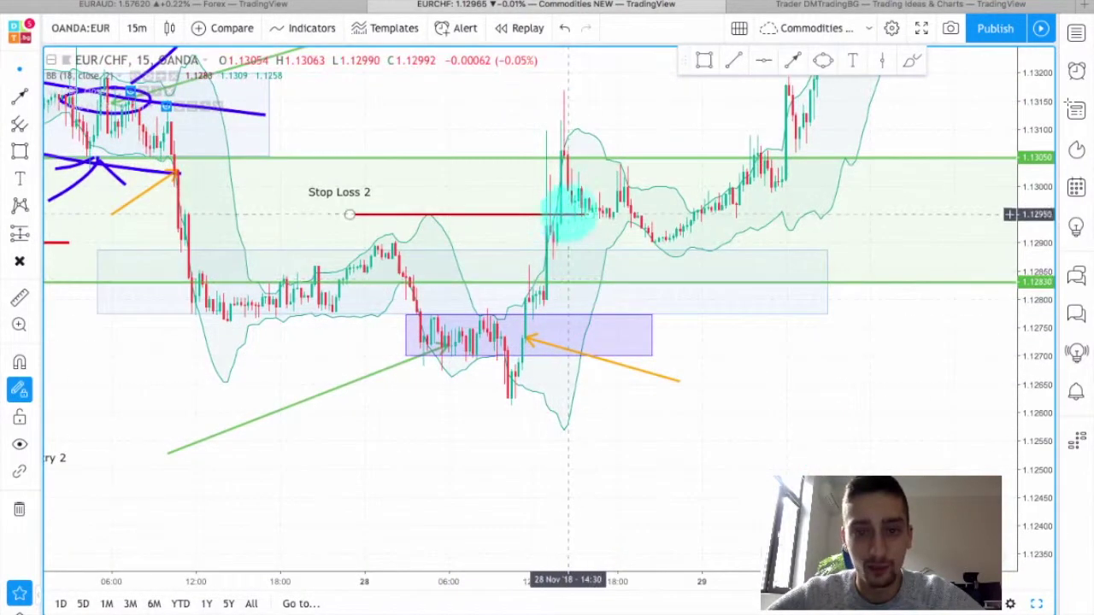
{"action": "left_click_drag", "start_coordinate": [805, 388], "coordinate": [875, 285]}
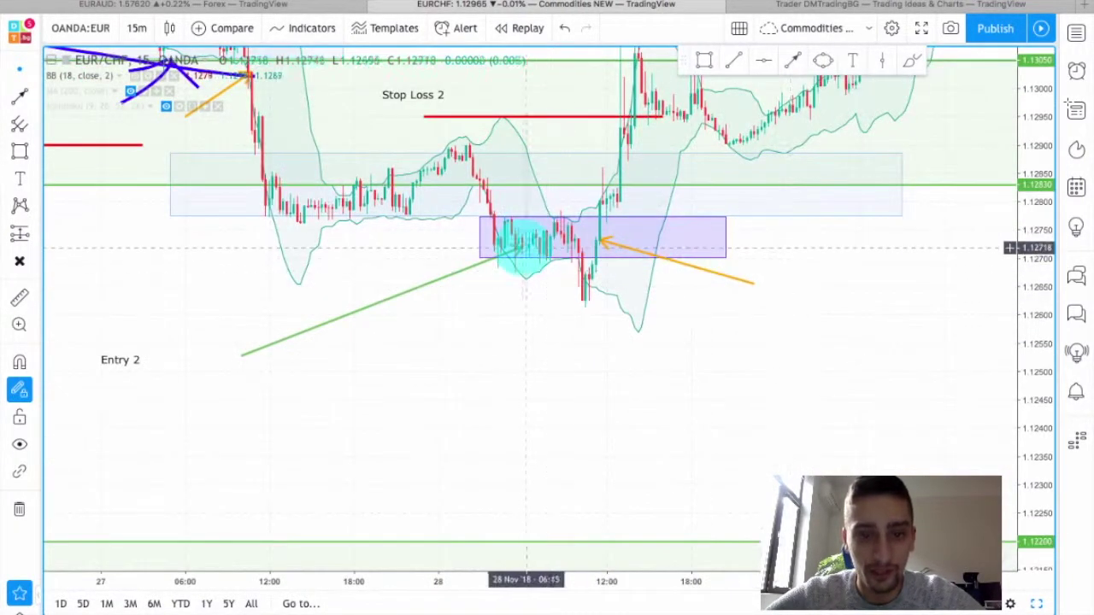
- Draw a dark green arrow from about 1.1270 at 27 November 20:00 to the falling candles near 1.1280 at about 28 November 03:15
{"action": "left_click", "coordinate": [521, 248]}
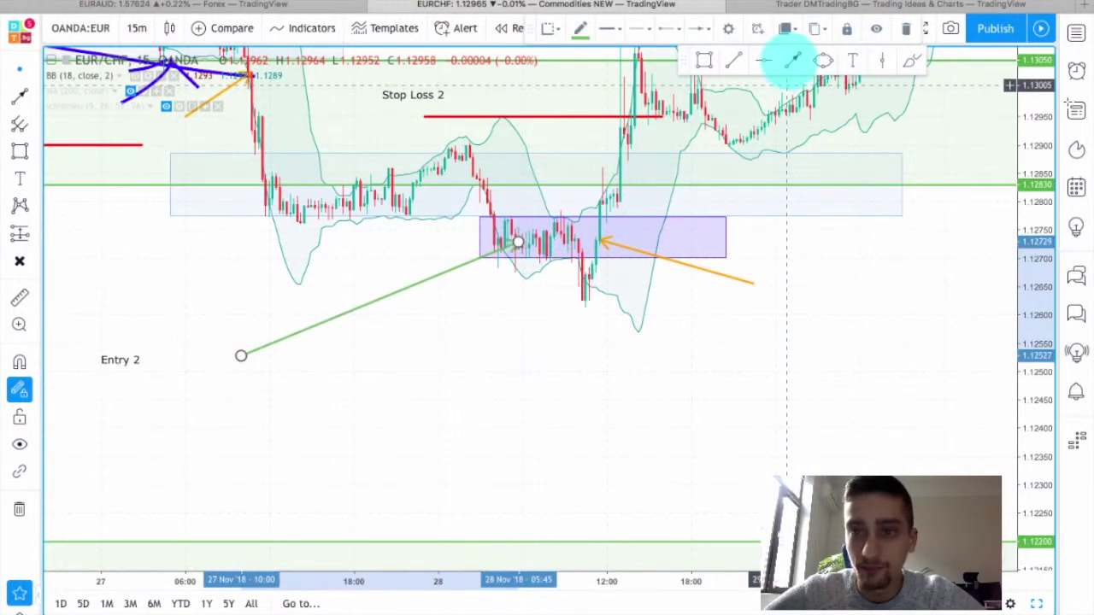
{"action": "left_click", "coordinate": [791, 60]}
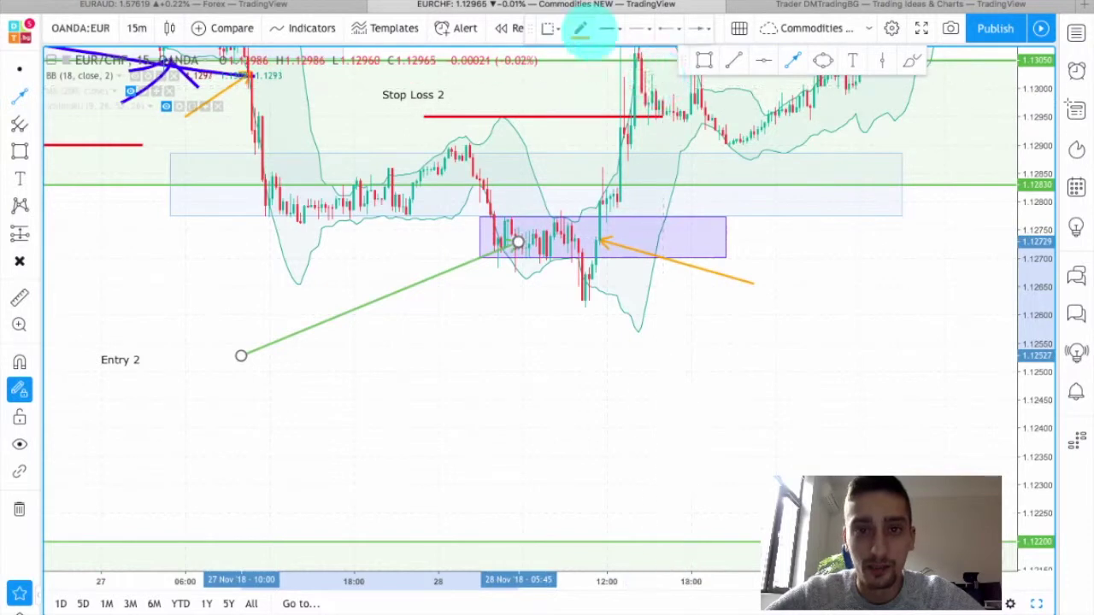
{"action": "left_click", "coordinate": [581, 28]}
{"action": "left_click", "coordinate": [632, 144]}
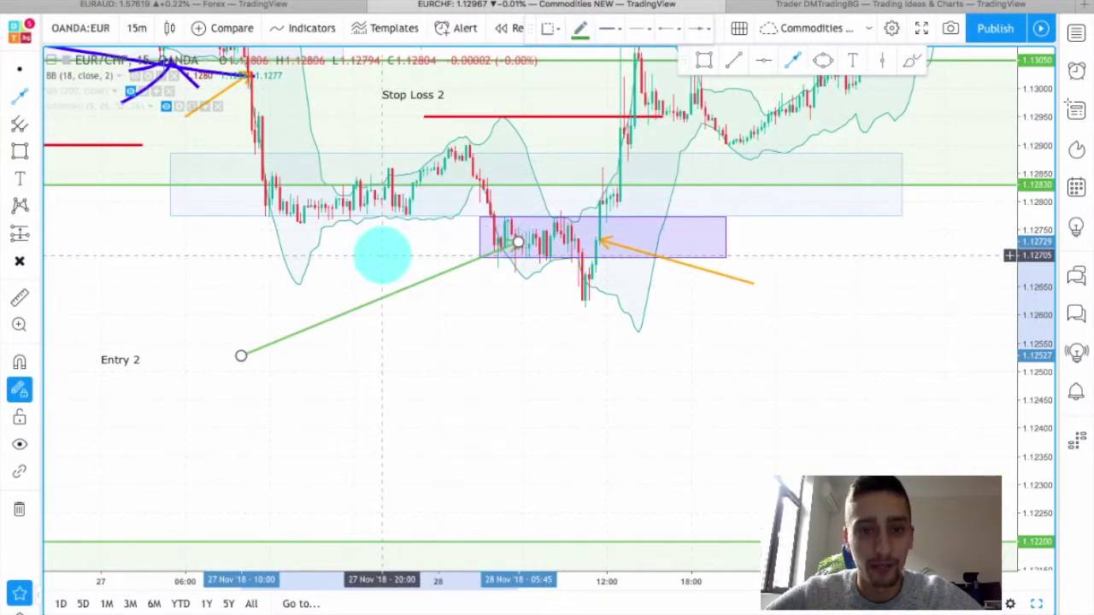
{"action": "left_click", "coordinate": [382, 254]}
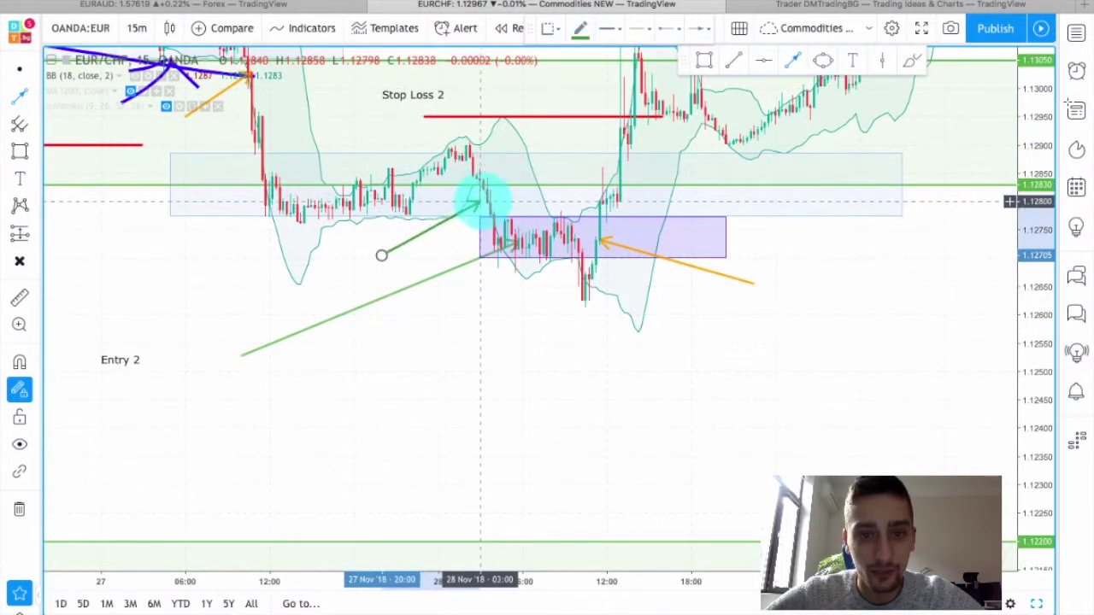
{"action": "left_click_drag", "start_coordinate": [486, 203], "coordinate": [485, 205]}
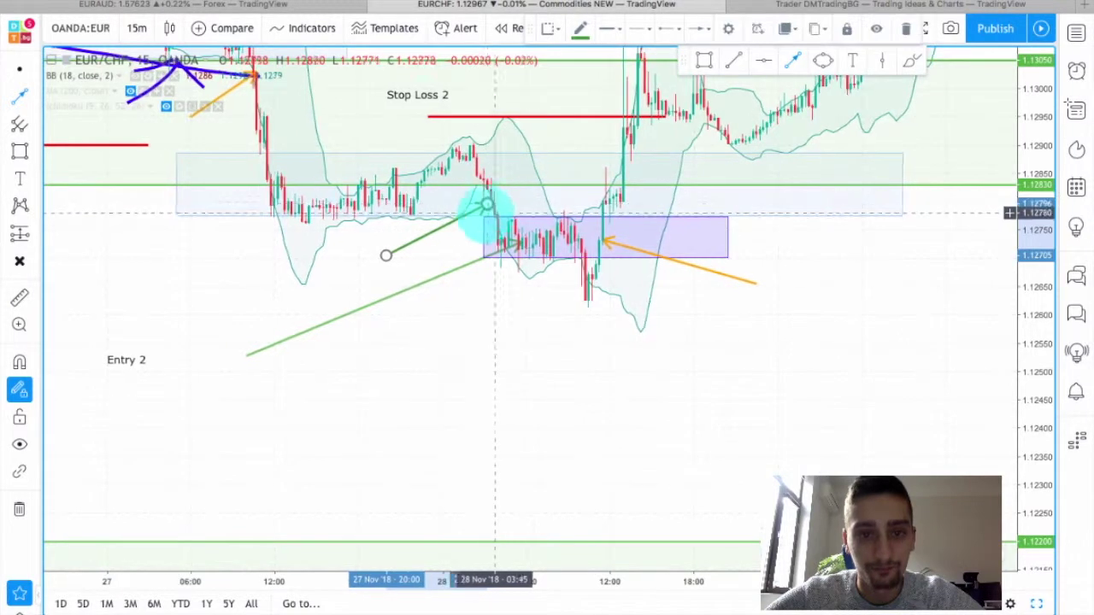
{"action": "left_click", "coordinate": [19, 69]}
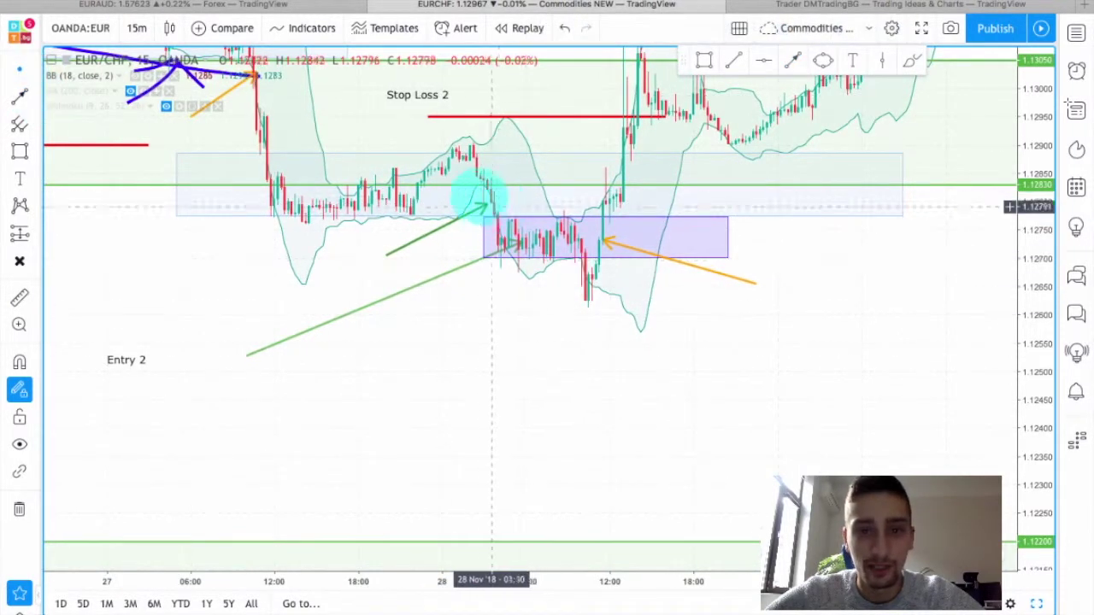
- Draw a red trend line from the dark green arrow's tip, about 1.1279 at 28 November 03:45, to about 1.1273 beside the orange arrow's tip
{"action": "left_click_drag", "start_coordinate": [558, 364], "coordinate": [563, 383]}
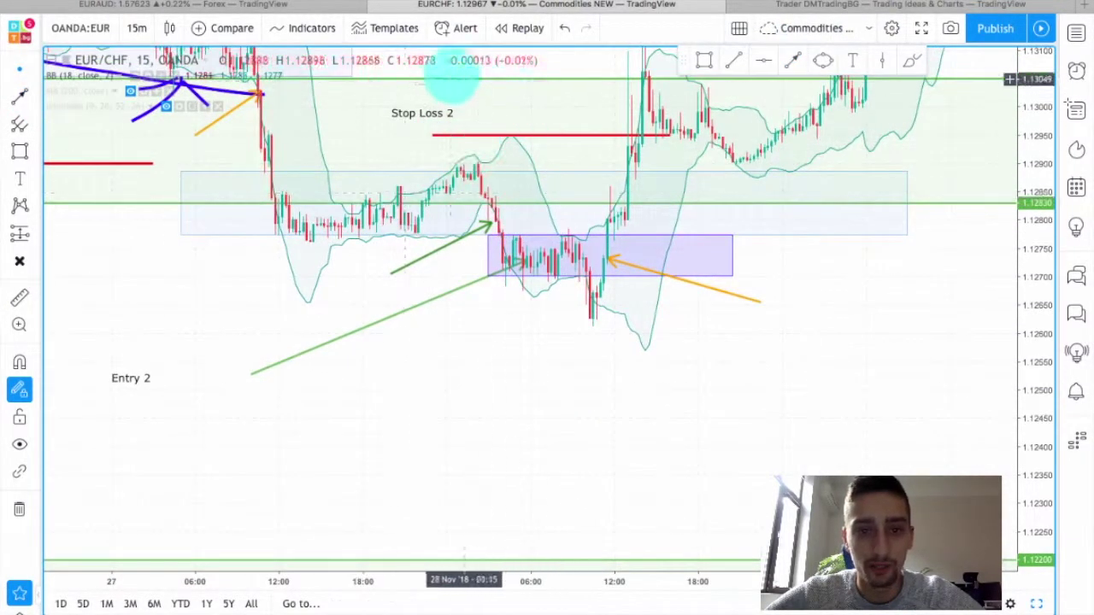
{"action": "left_click_drag", "start_coordinate": [756, 367], "coordinate": [749, 361]}
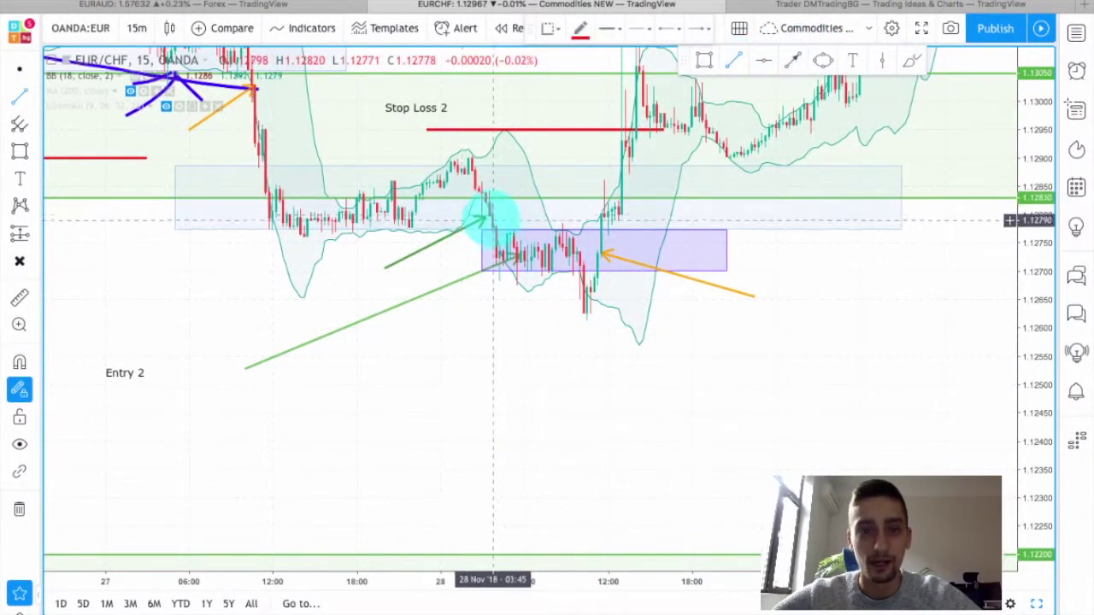
{"action": "scroll", "coordinate": [598, 254], "scroll_direction": "left", "scroll_amount": 1}
{"action": "left_click", "coordinate": [597, 254]}
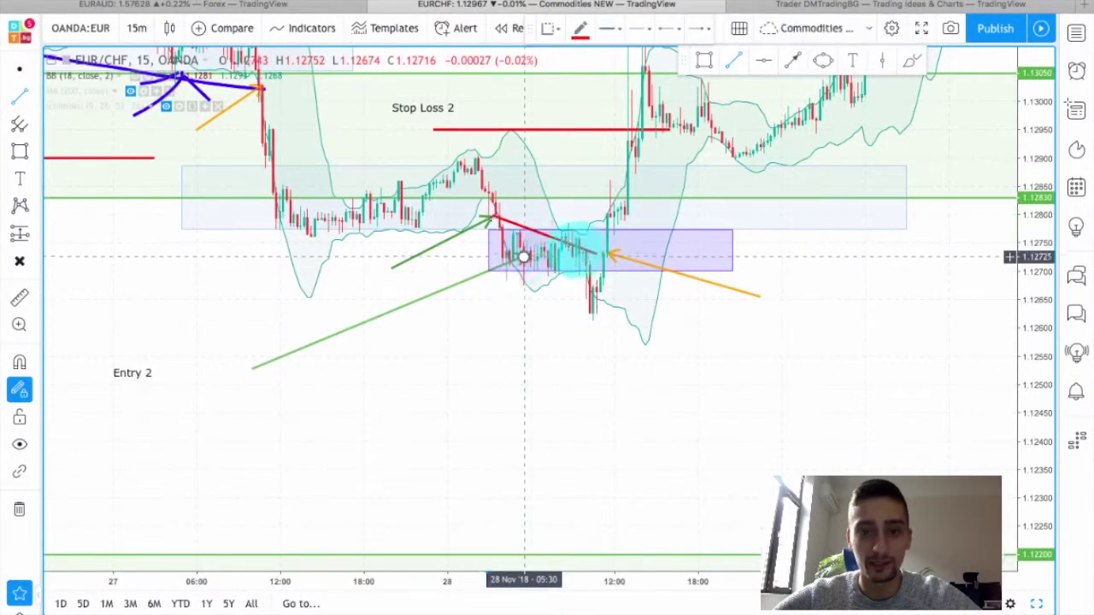